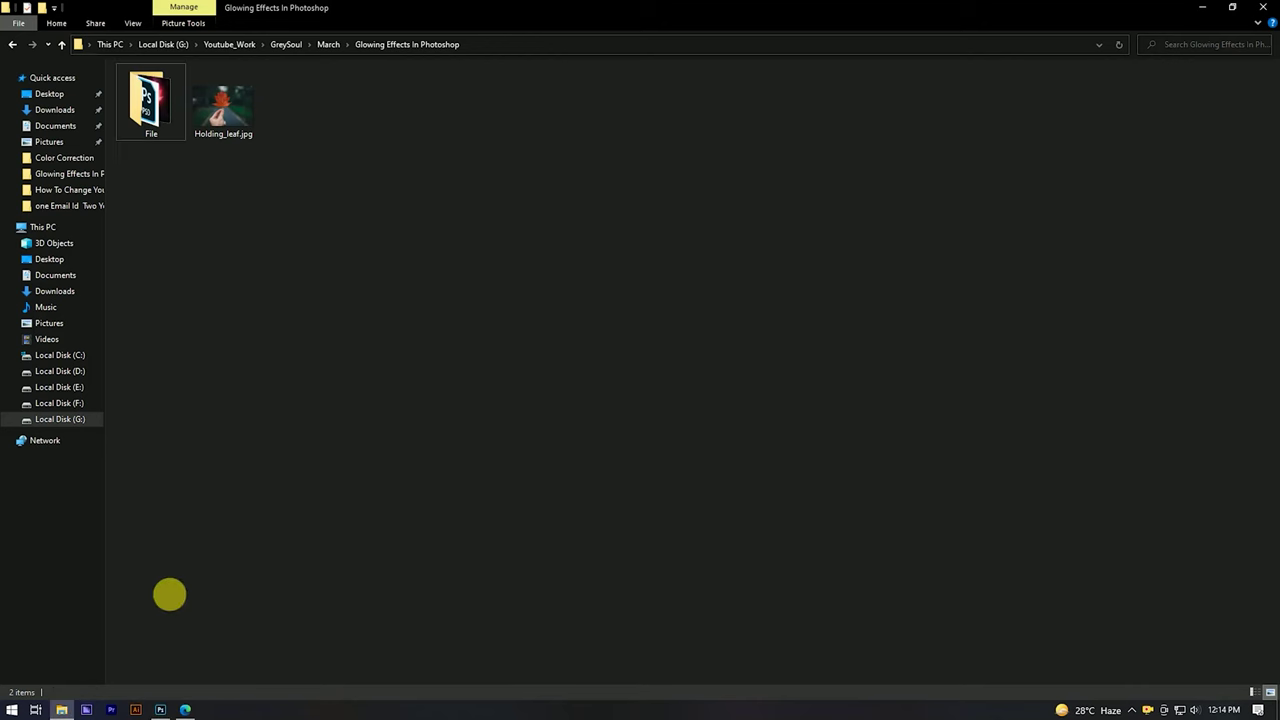
- Bring Holding_leaf.jpg from File Explorer into Photoshop as a layer on Untitled-1
mouse_move(223, 105)
left_mouse_down()
mouse_move(166, 700)
mouse_move(489, 491)
left_mouse_up()
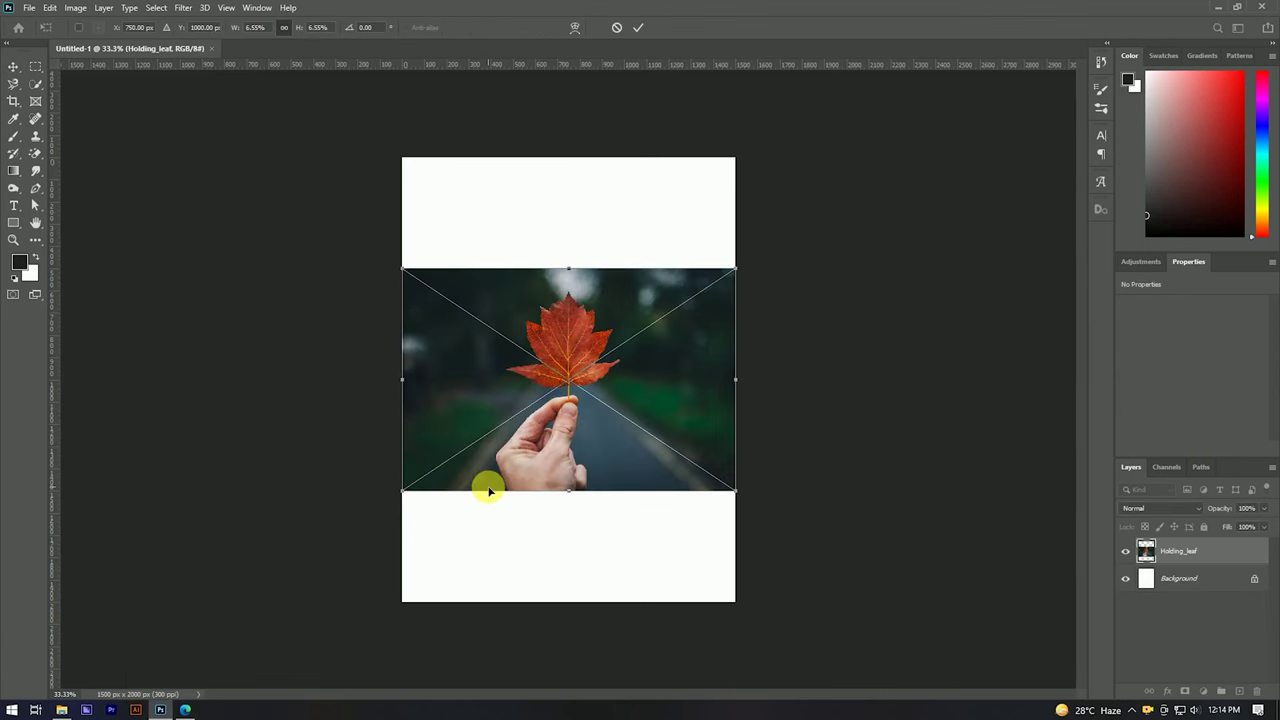
- Enlarge and position the Holding_leaf photo to cover the full 1500×2000 px canvas, then commit
left_click_drag(735, 380, 901, 389)
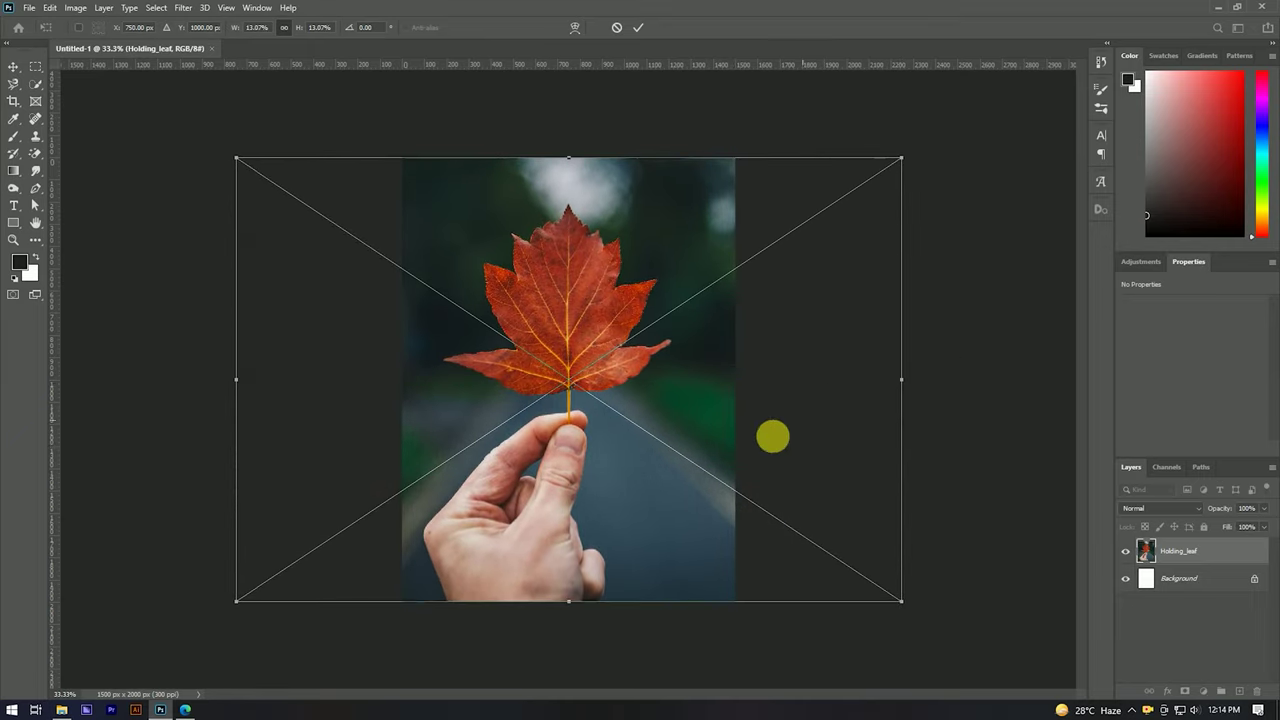
left_click_drag(637, 457, 661, 452)
left_click_drag(601, 607, 597, 634)
left_click_drag(623, 494, 611, 504)
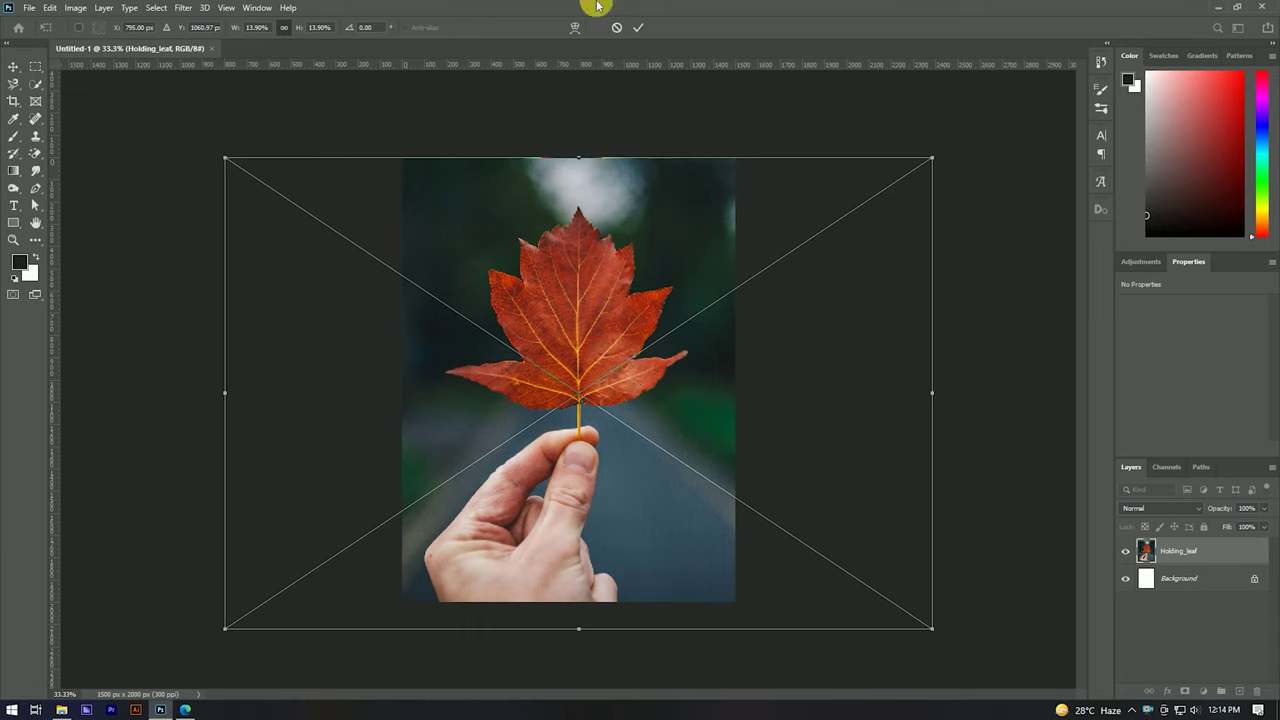
left_click(637, 27)
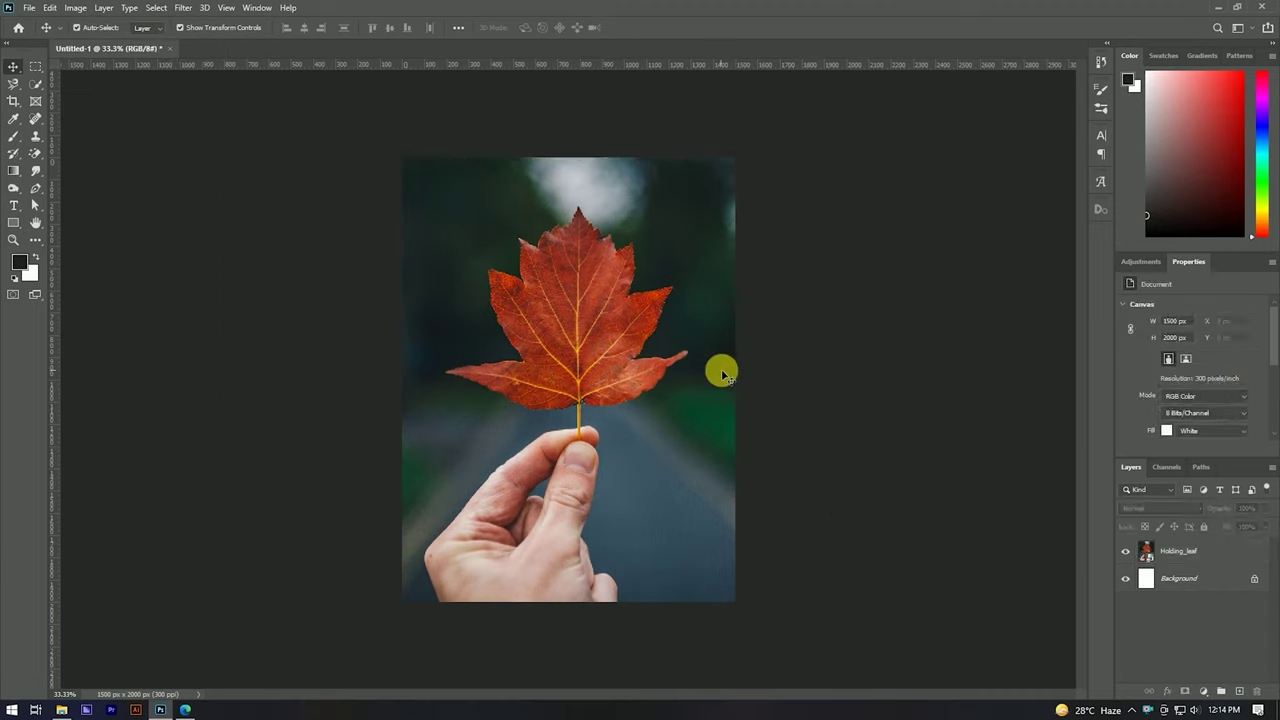
- Unlock the Background layer so it becomes an editable Layer 0
double_click(1185, 551)
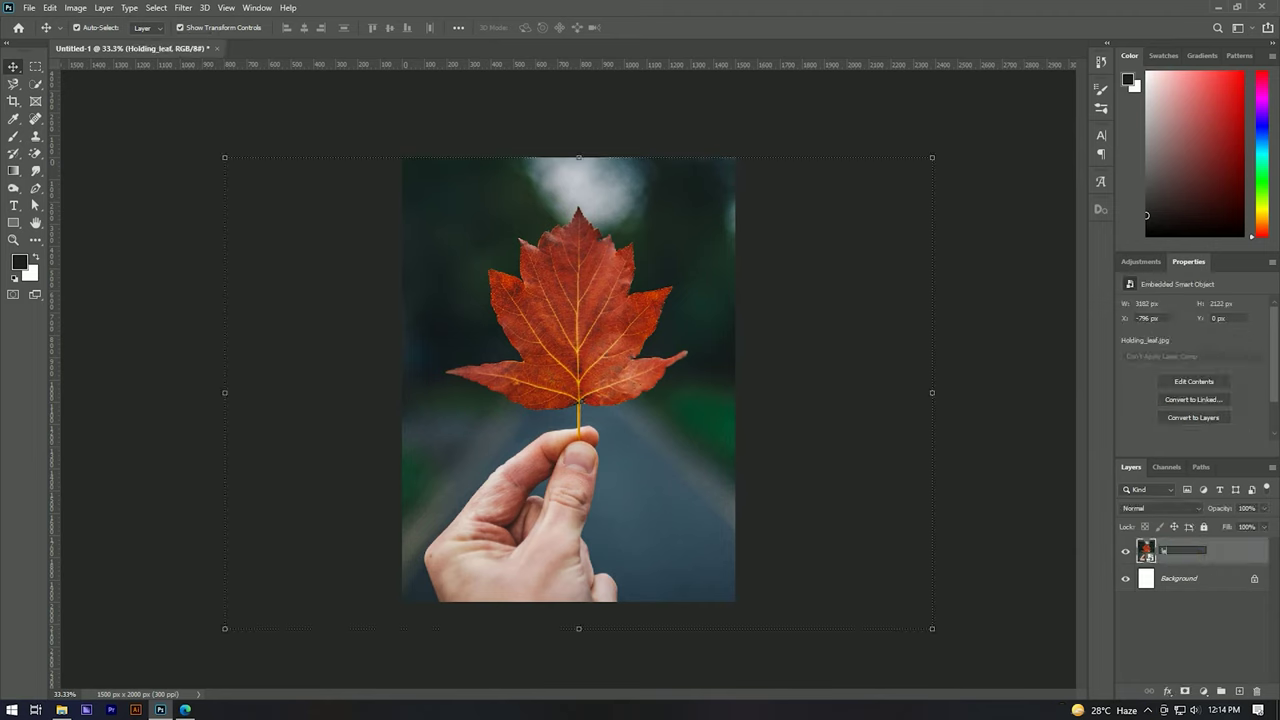
left_click(1093, 556)
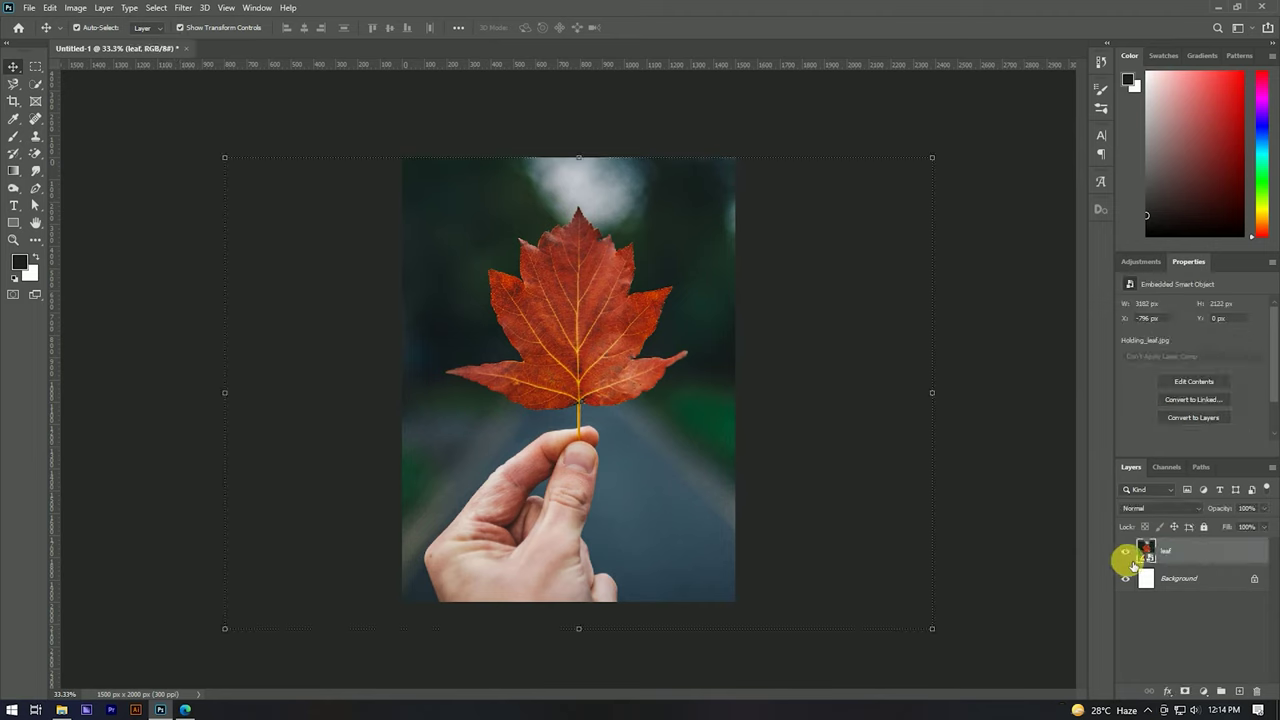
left_click(1193, 580)
left_click(1257, 579)
- Rasterize the Holding_leaf layer and crop it to the 1500×2000 px canvas
left_click(1190, 551)
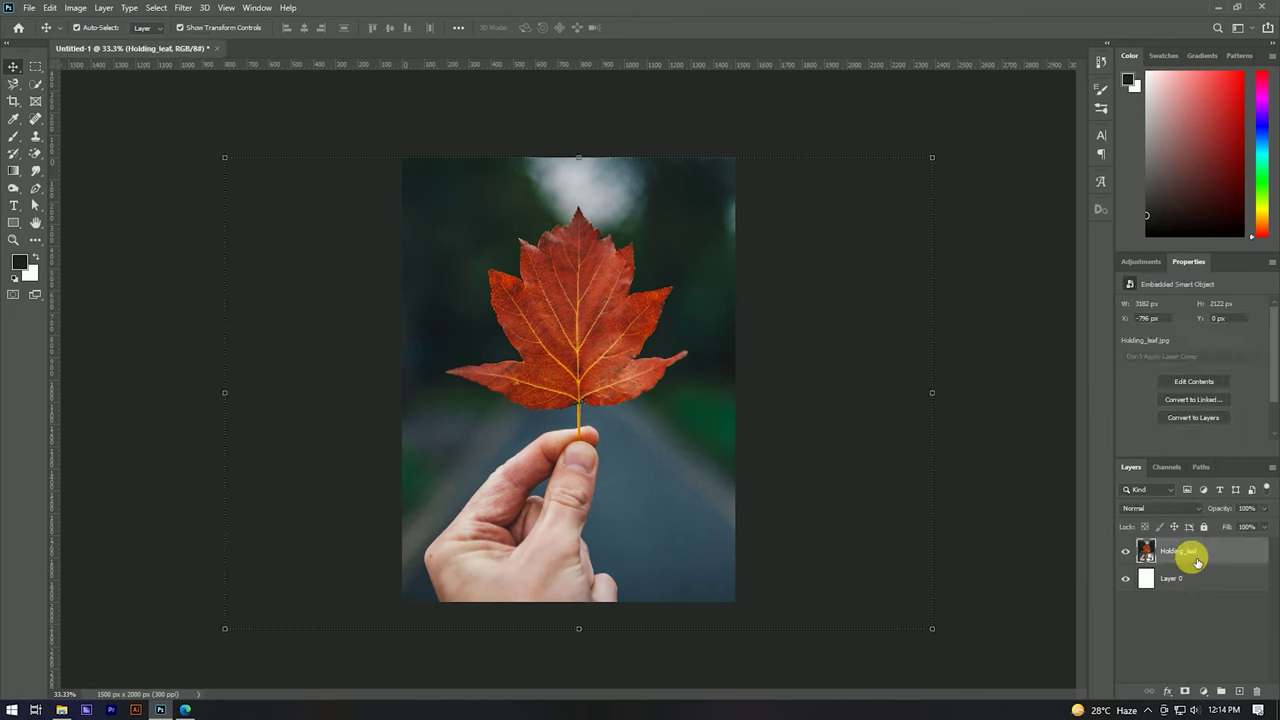
right_click(1187, 553)
left_click(1055, 351)
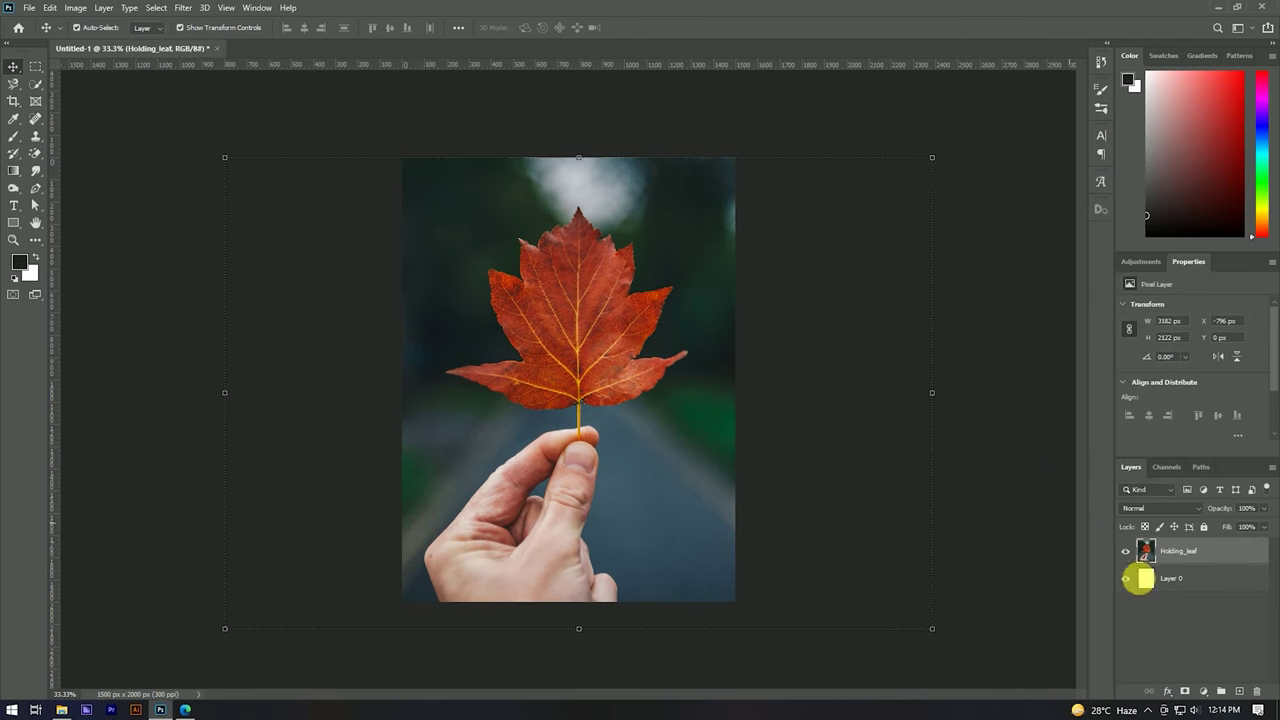
key("c")
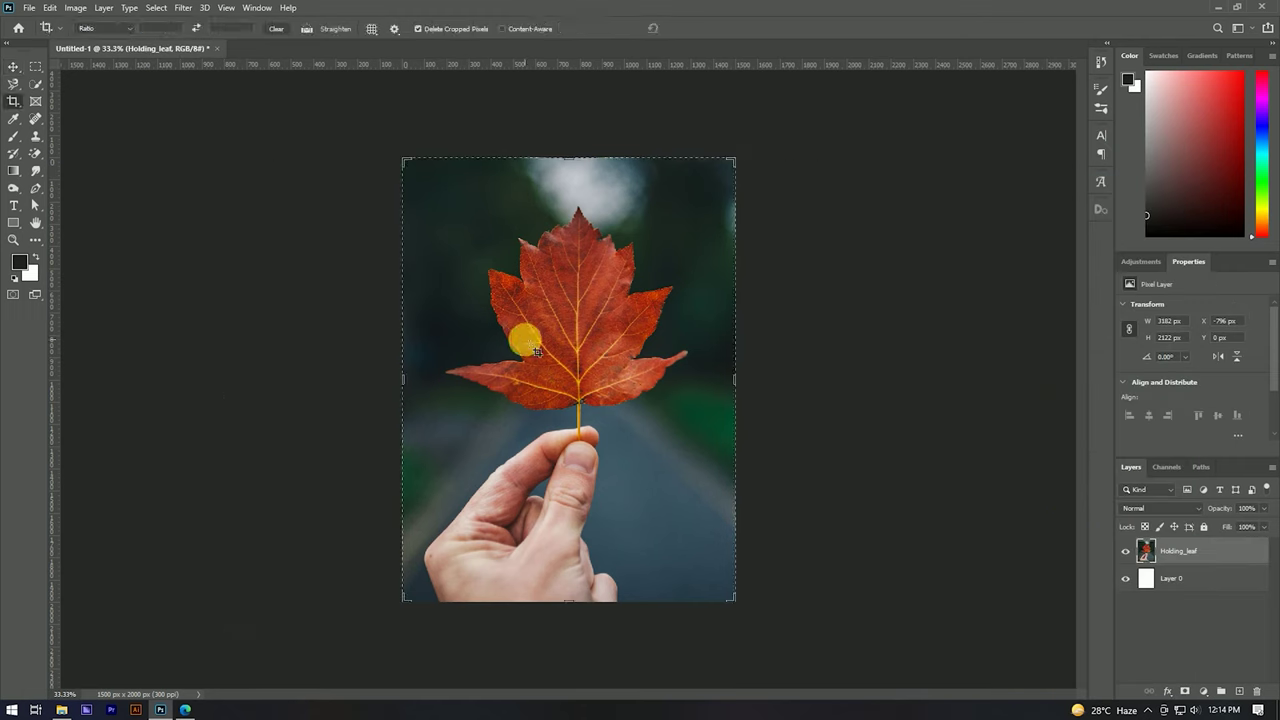
left_click(698, 30)
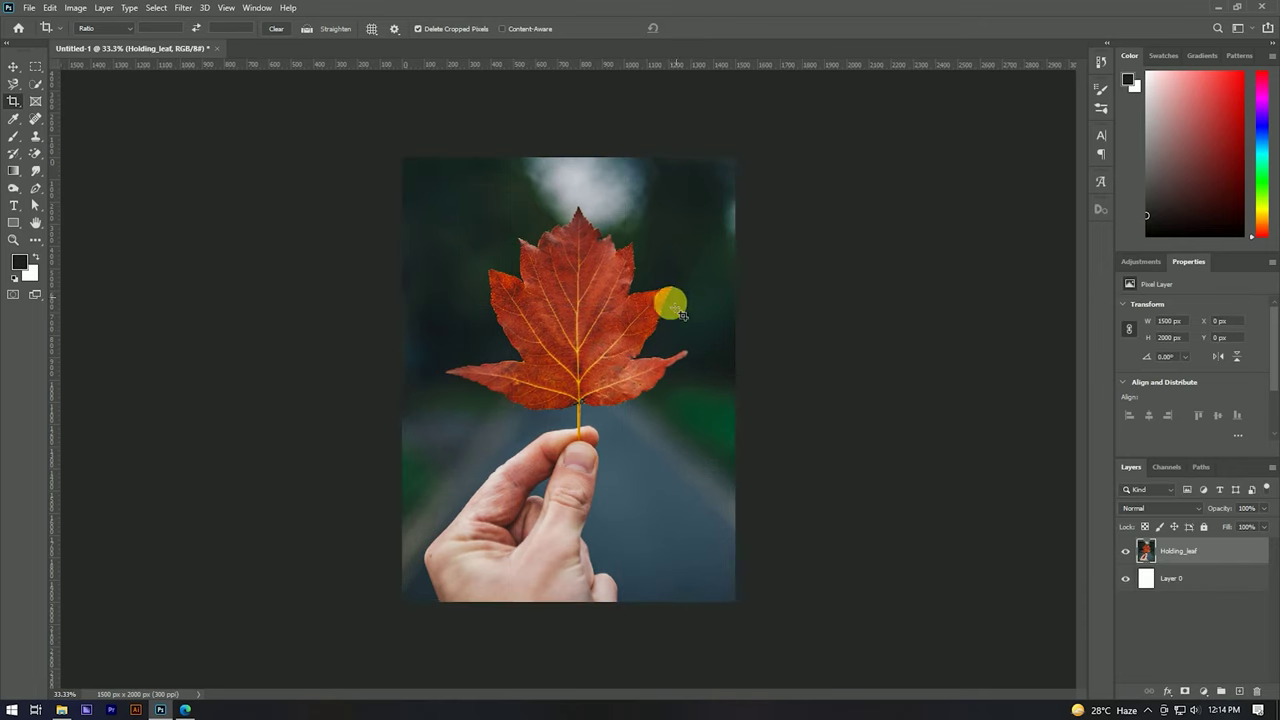
key("v")
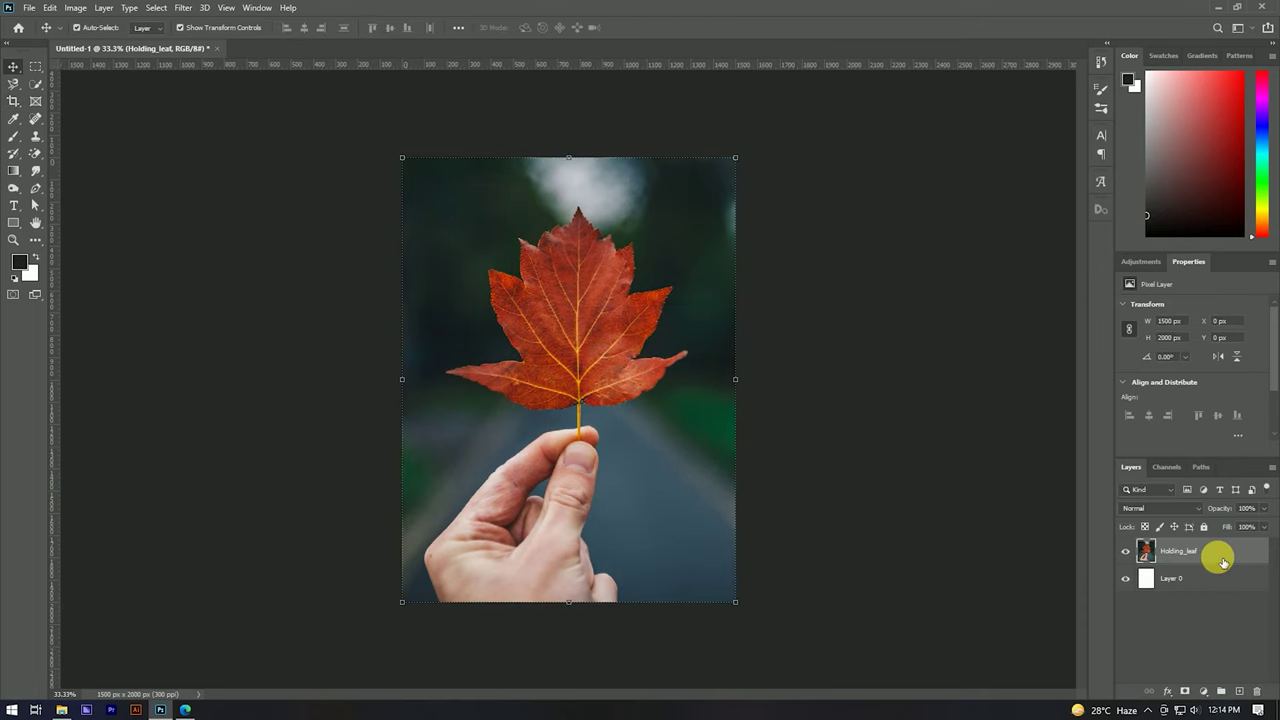
left_click(1194, 556)
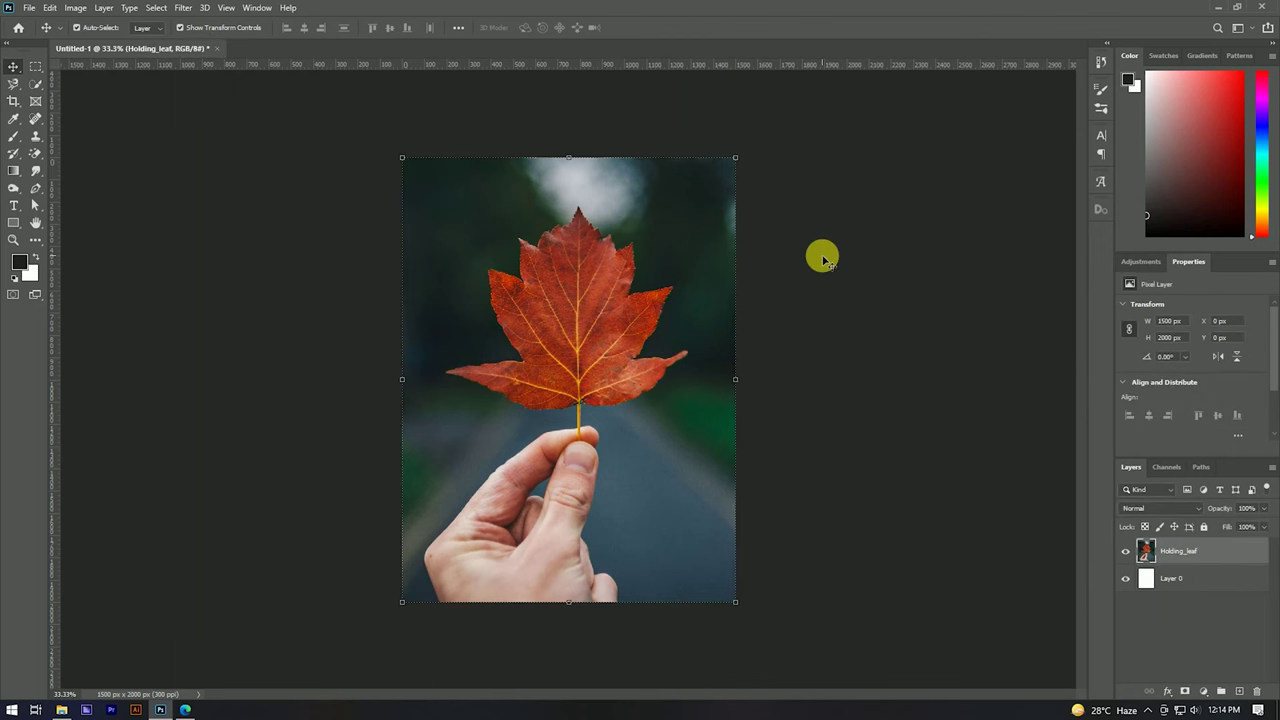
- Select the Pen tool and start the path at the stem's base, curving it up to the leaf
scroll(606, 260, "up", 4)
scroll(595, 252, "up", 2)
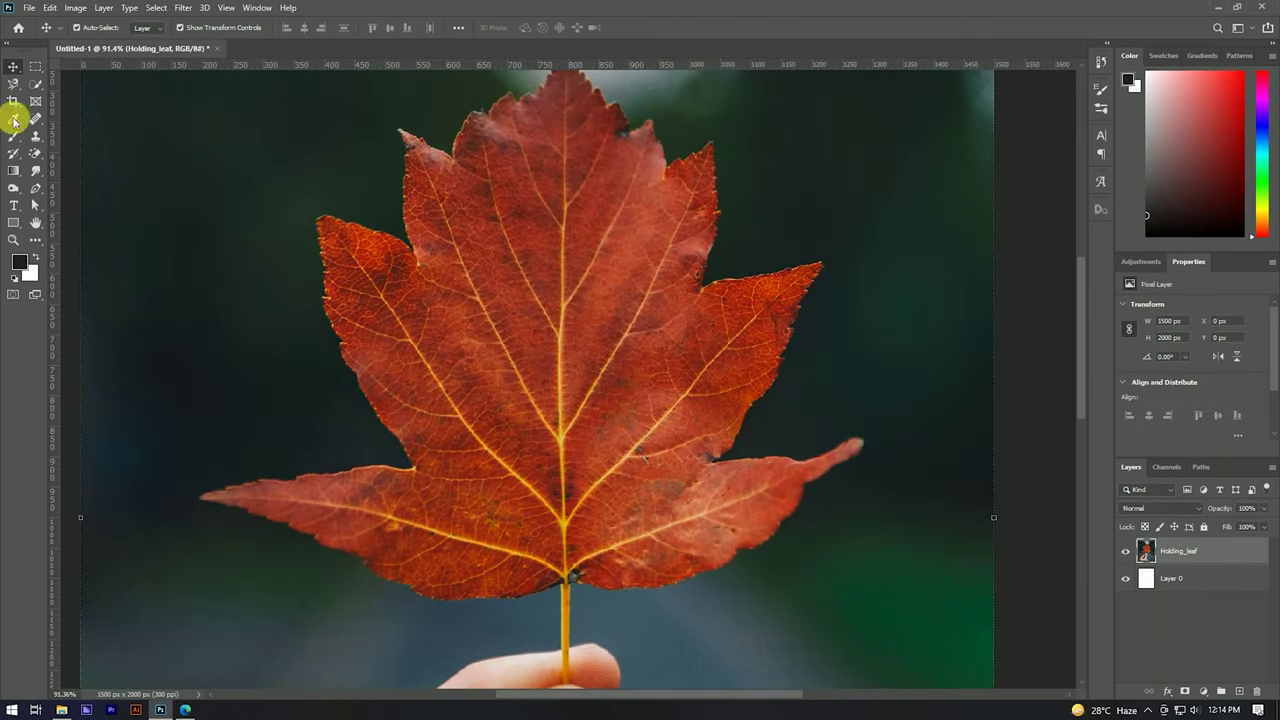
key("p")
scroll(520, 420, "down", 3)
scroll(560, 480, "down", 1)
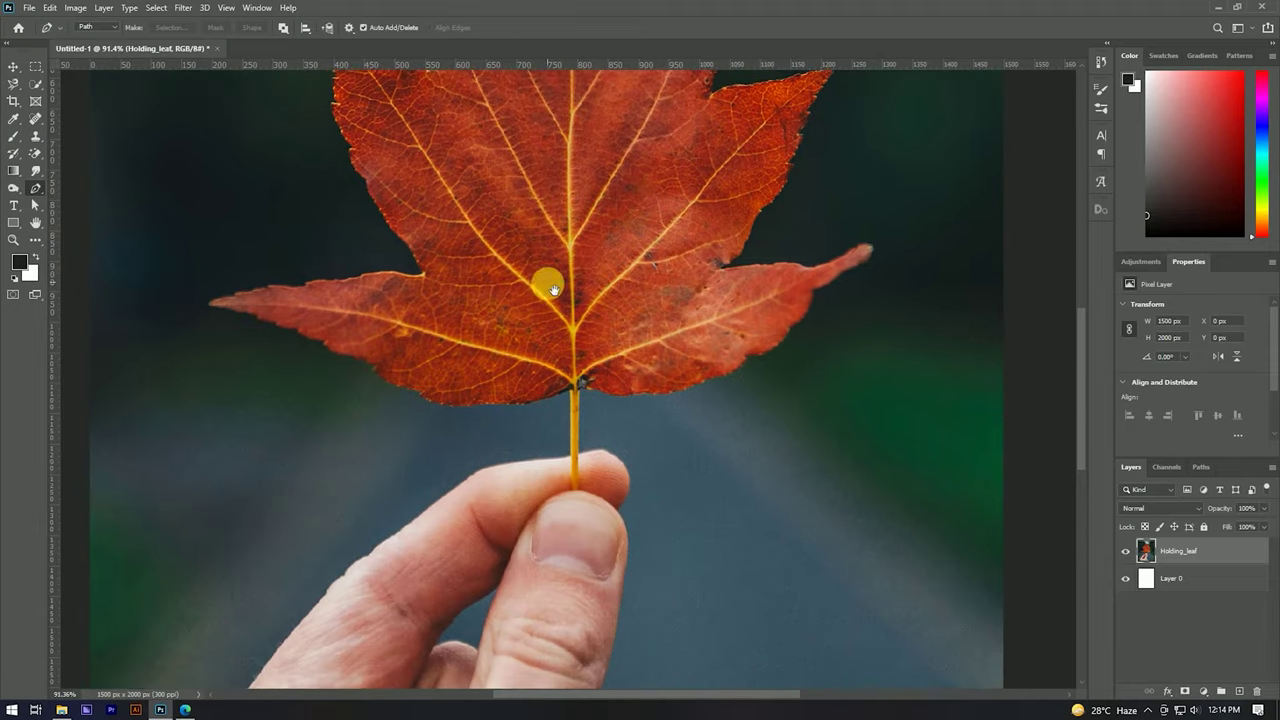
scroll(576, 500, "up", 2)
scroll(576, 500, "up", 3)
scroll(570, 502, "up", 2)
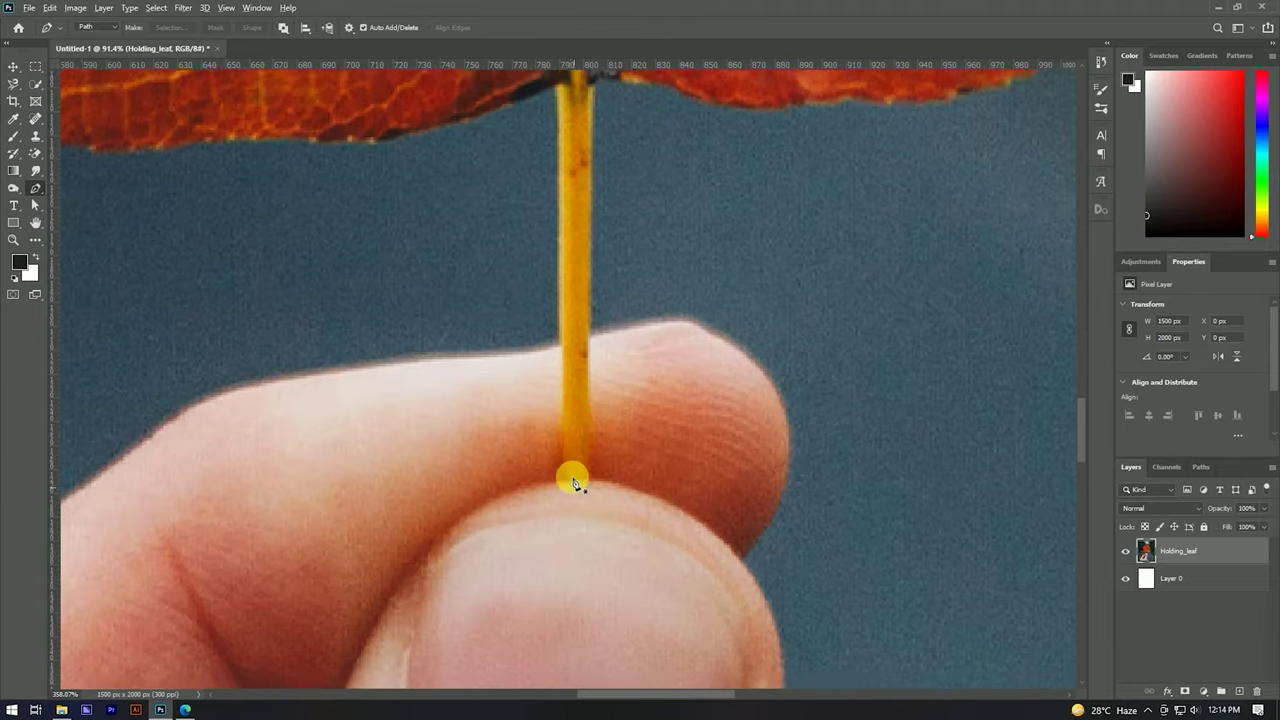
left_click(564, 495)
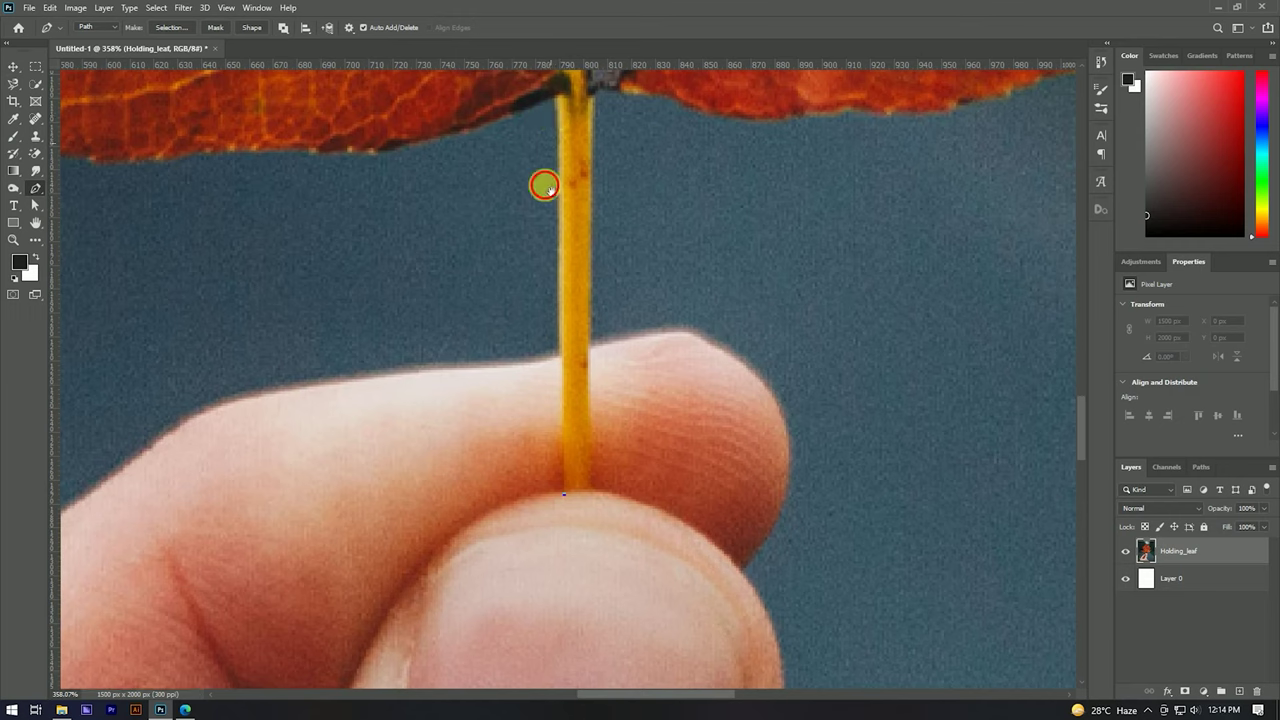
scroll(538, 240, "up", 3)
left_click_drag(533, 274, 528, 217)
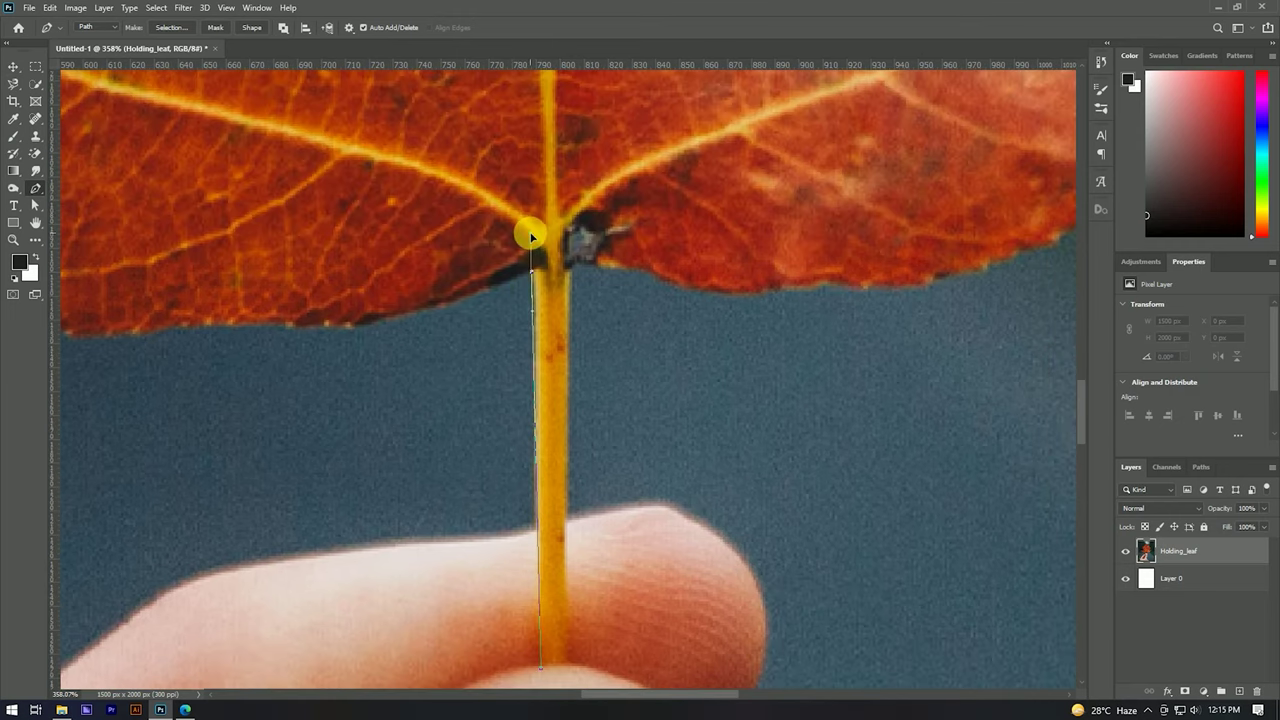
- Trace the leaf's lower edge with anchors toward the left tip
scroll(550, 320, "left", 3)
left_click(565, 385)
left_click(350, 370)
scroll(340, 350, "left", 3)
left_click(375, 352)
left_click_drag(331, 337, 510, 430)
left_click(407, 336)
left_click_drag(340, 291, 580, 503)
left_click(502, 479)
left_click(453, 433)
left_click_drag(364, 410, 348, 397)
left_click(261, 364)
- Carry the path around the left lobe's tip and along its upper edge
scroll(300, 380, "left", 5)
left_click(453, 421)
left_click(390, 396)
left_click(324, 383)
left_click(258, 368)
left_click(307, 335)
left_click(358, 324)
left_click(427, 311)
left_click(578, 294)
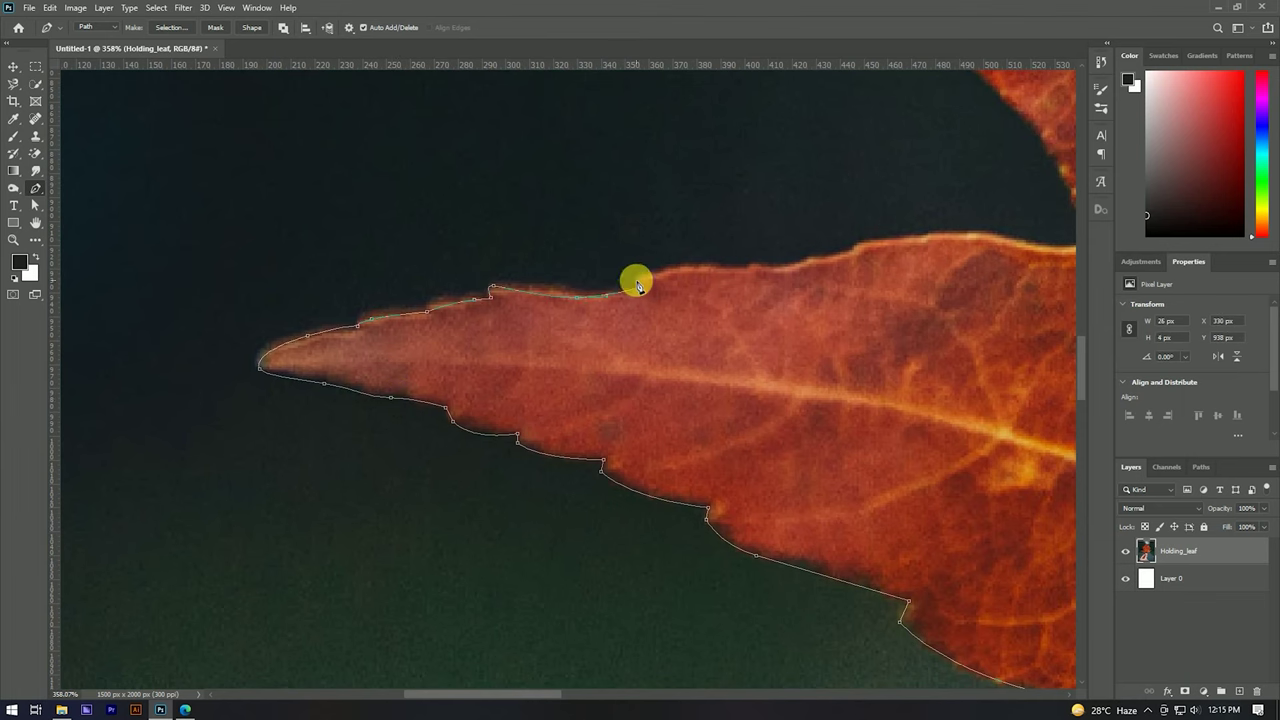
left_click(634, 280)
left_click(686, 263)
- Continue along the upper edge and up the lobe's side past its serrations
scroll(766, 263, "right", 3)
left_click(543, 280)
left_click_drag(653, 260, 682, 266)
left_click(790, 277)
scroll(790, 277, "up", 3)
left_click(740, 416)
left_click(645, 305)
scroll(614, 257, "left", 2)
left_click(678, 348)
- Trace up the lobe's left edge and place an anchor at its tip
scroll(652, 325, "up", 3)
scroll(652, 325, "right", 1)
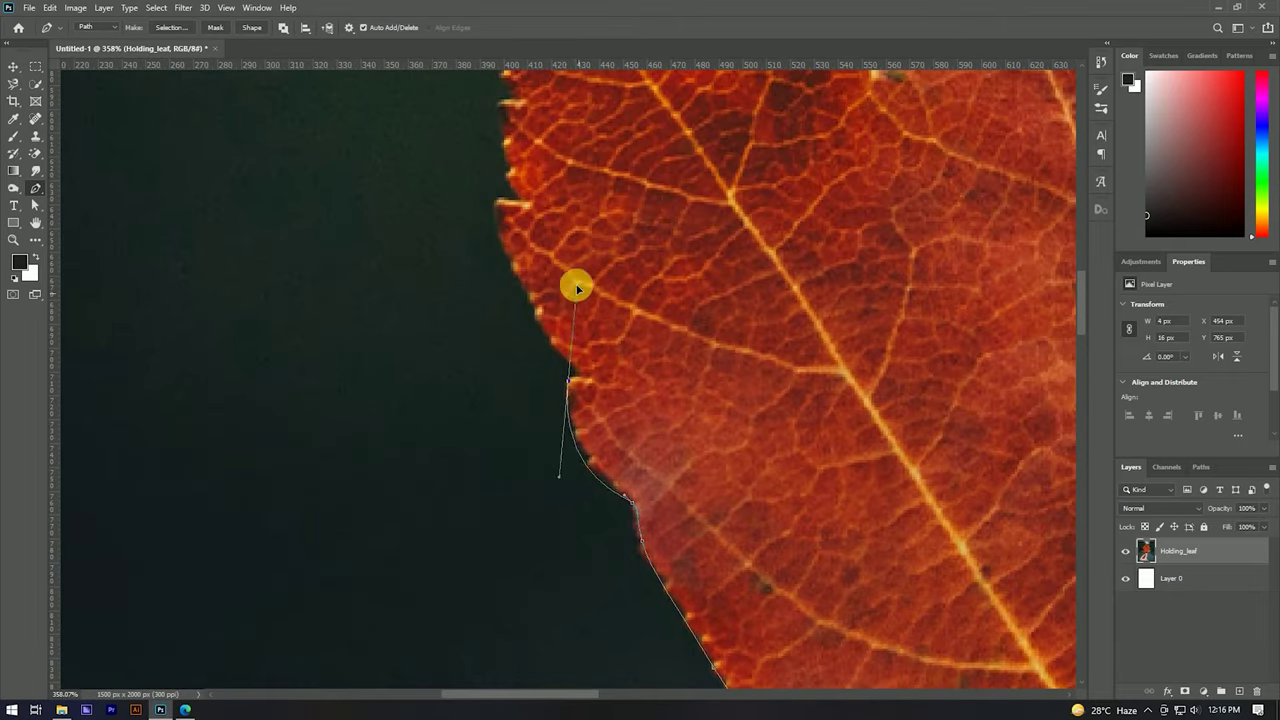
left_click(570, 378)
left_click_drag(495, 200, 525, 207)
scroll(525, 207, "up", 3)
scroll(525, 207, "left", 1)
left_click(530, 400)
left_click(524, 330)
left_click(508, 255)
left_click(503, 197)
scroll(500, 180, "up", 3)
left_click(500, 297)
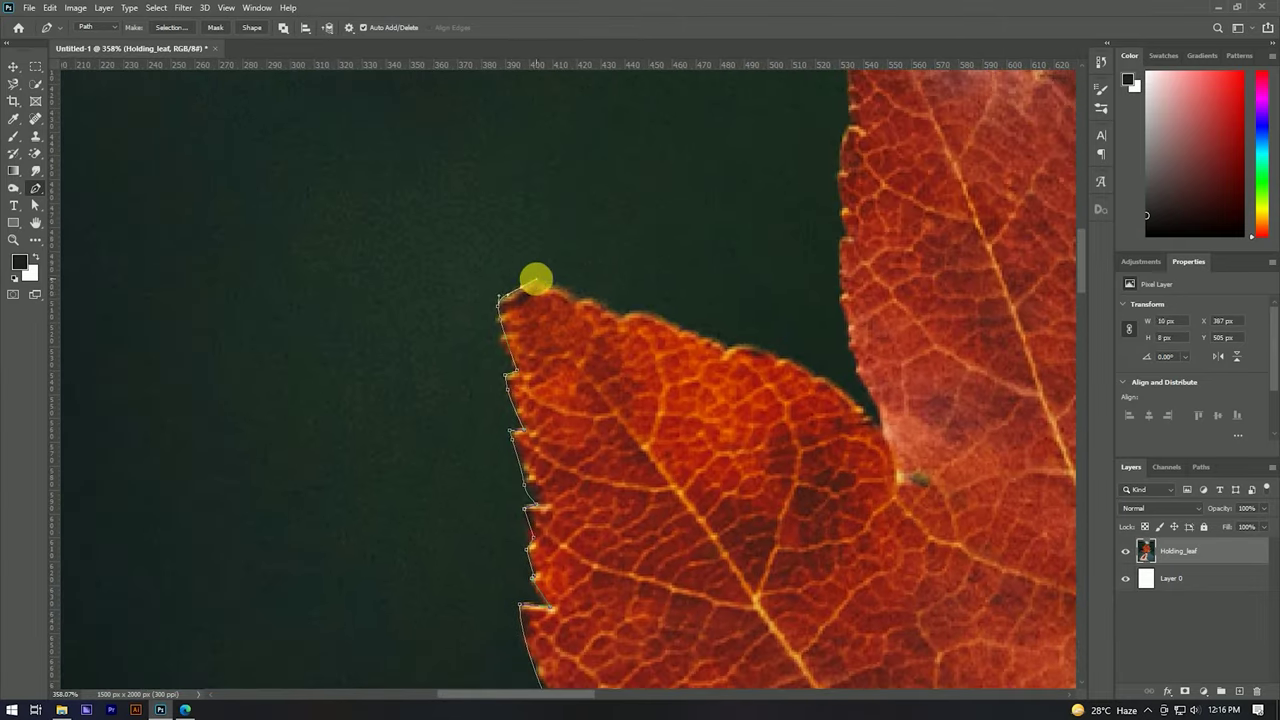
- Curve the path into the notch and up the next lobe to its tip
left_click(726, 348)
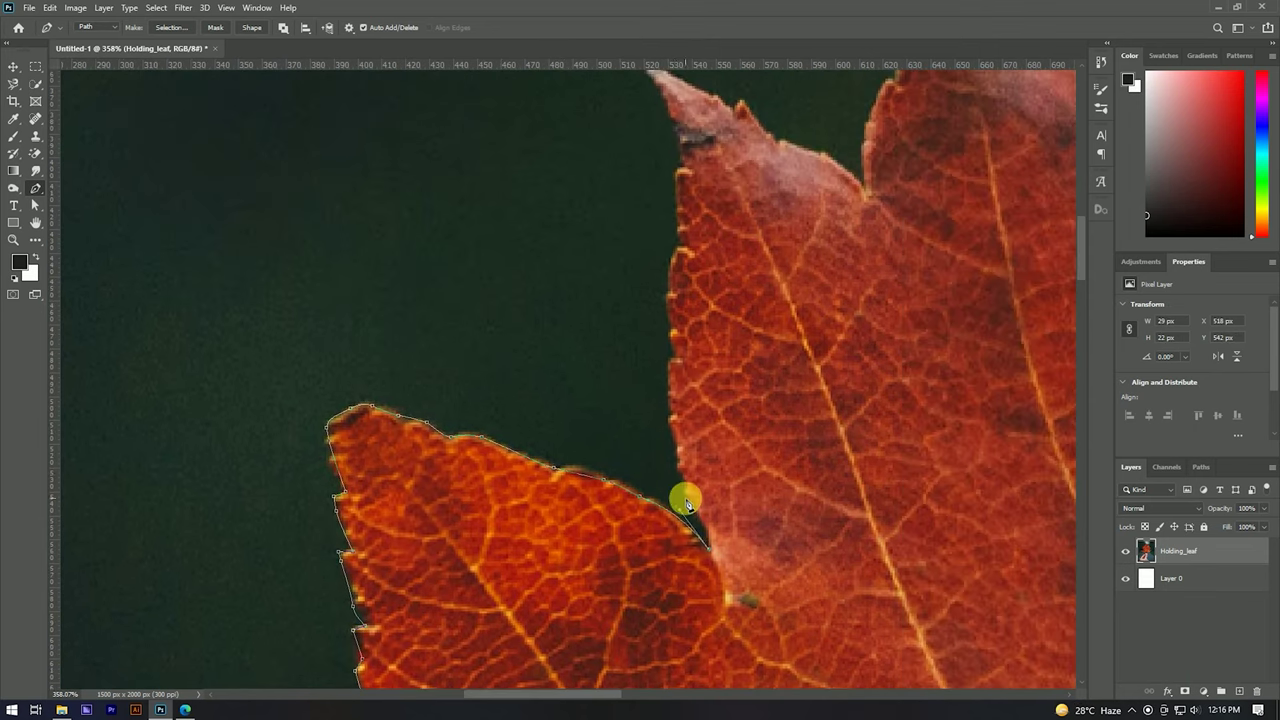
scroll(906, 463, "up", 2)
scroll(906, 463, "right", 2)
left_click_drag(708, 548, 679, 474)
left_click(669, 430)
left_click(666, 330)
scroll(670, 300, "up", 3)
left_click(668, 465)
left_click(667, 395)
left_click(640, 293)
- Continue the anchors along the leaf edge beyond that lobe tip
left_click(733, 328)
left_click(757, 361)
left_click(817, 379)
left_click(855, 415)
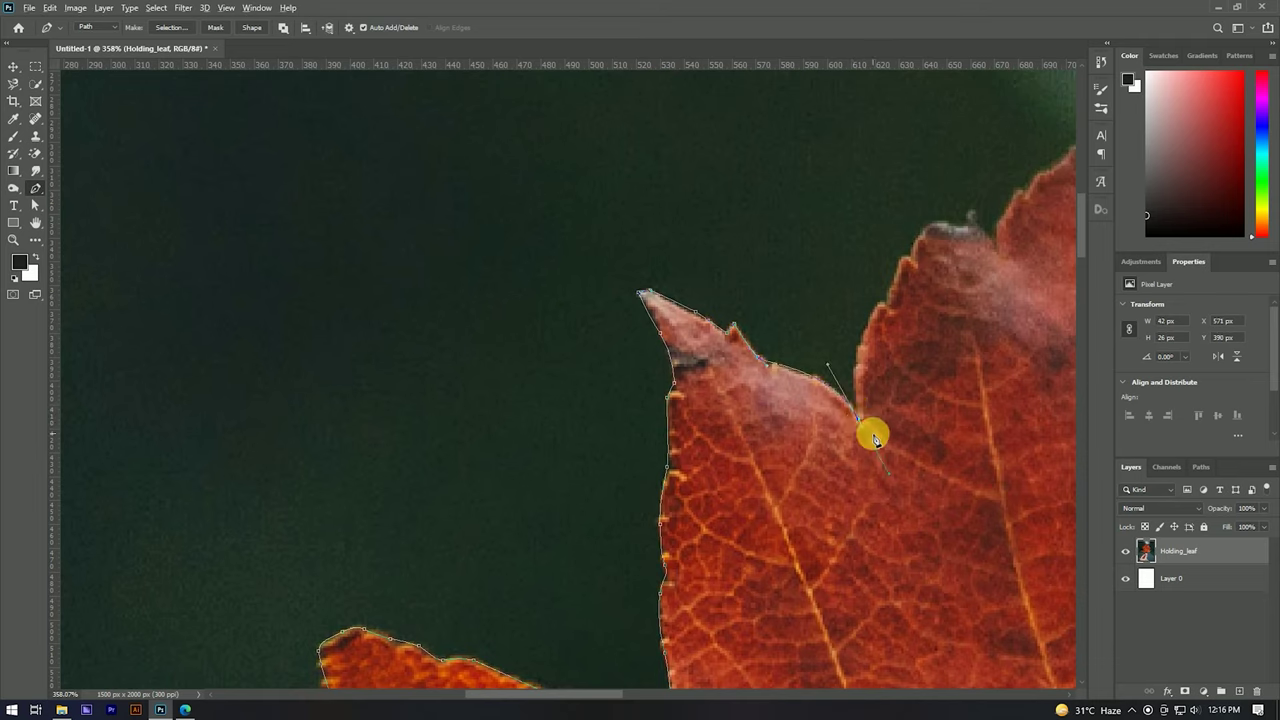
scroll(860, 380, "right", 3)
left_click_drag(631, 417, 655, 398)
left_click(677, 343)
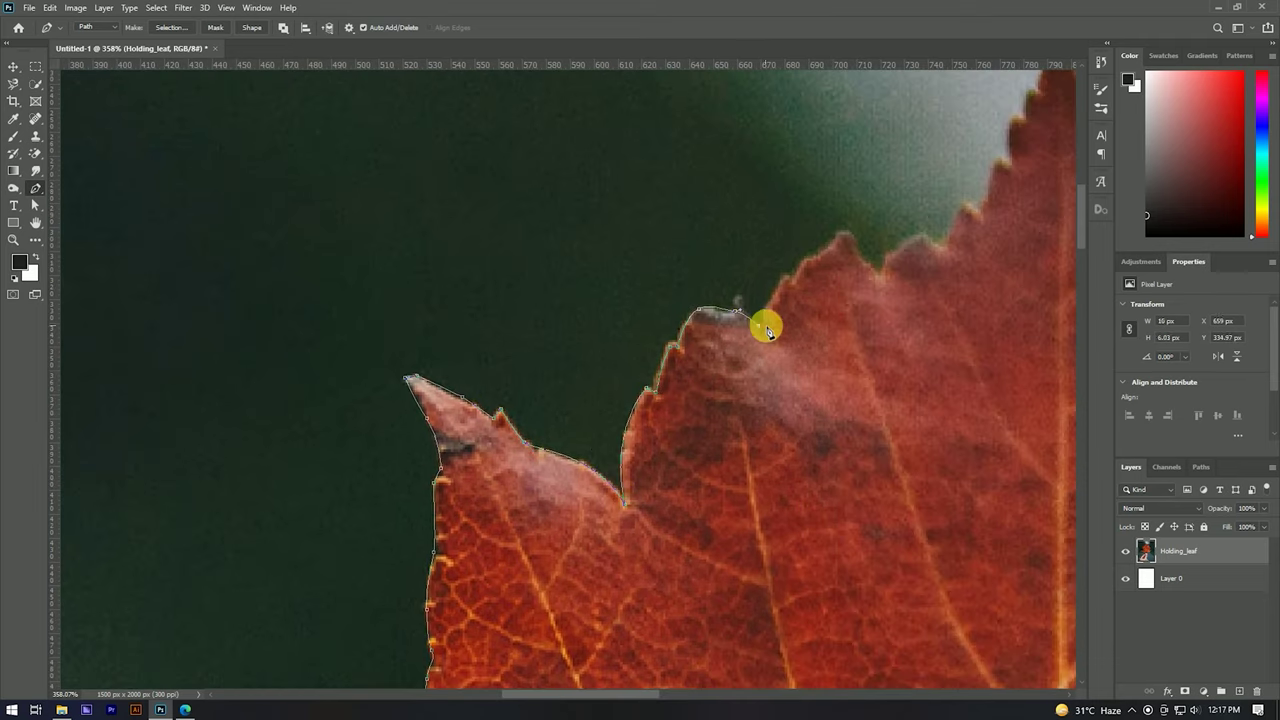
left_click(757, 323)
- Trace the serrated edge up from the notch to the top lobe's tip
scroll(757, 323, "right", 3)
scroll(757, 323, "up", 1)
left_click(631, 377)
left_click(646, 357)
left_click(674, 340)
left_click(696, 352)
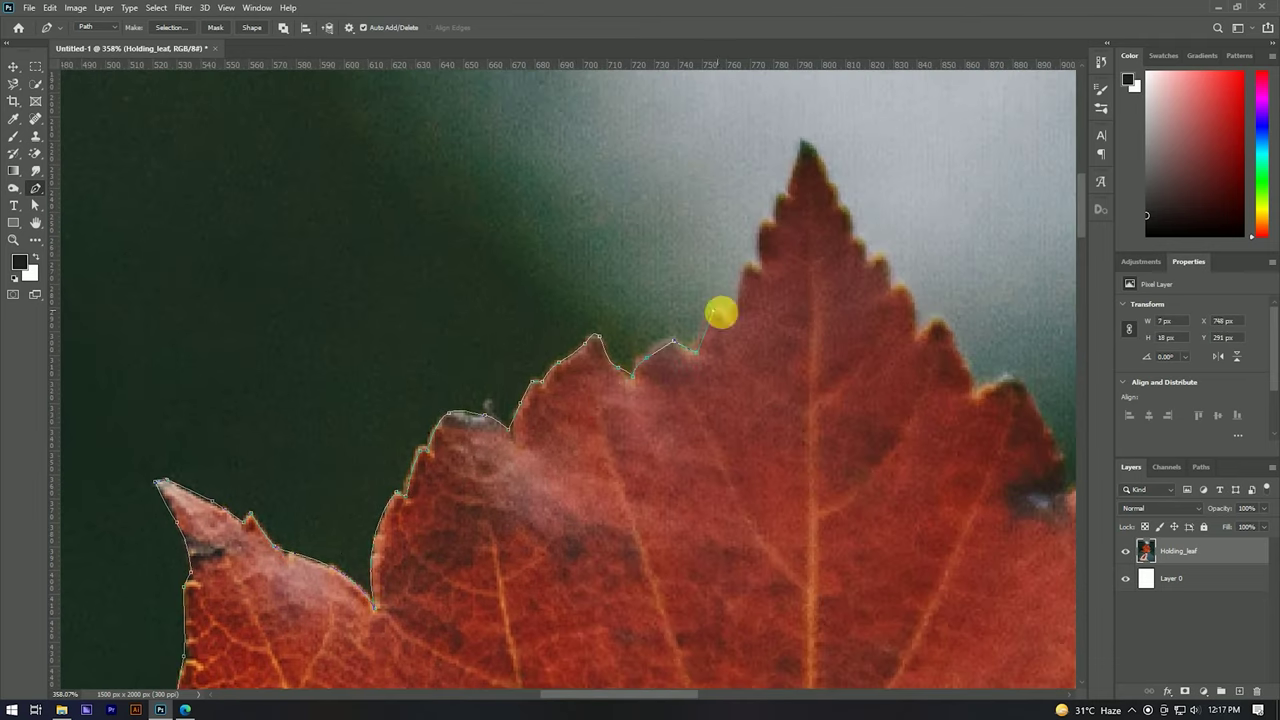
left_click(782, 194)
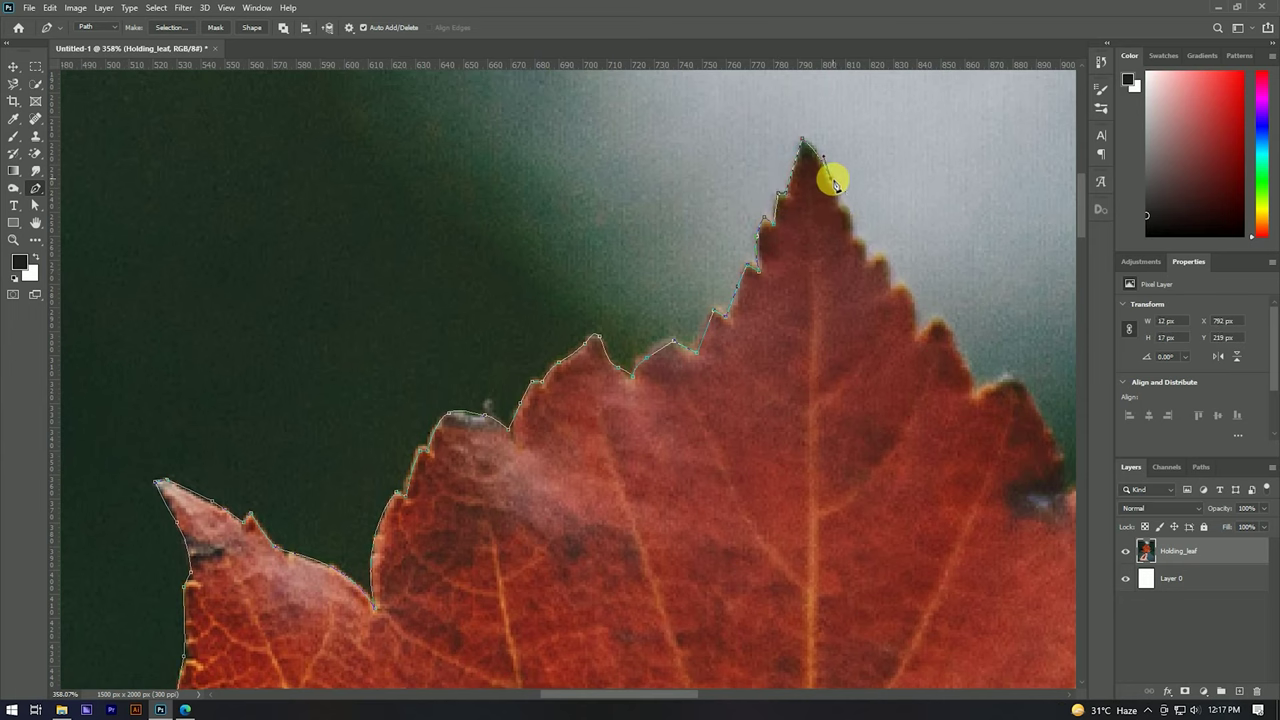
left_click(858, 238)
- Trace down the top lobe's right side toward the next notch
scroll(735, 250, "right", 3)
left_click(776, 308)
left_click(855, 364)
left_click(913, 476)
scroll(914, 491, "right", 3)
left_click(690, 496)
left_click(717, 470)
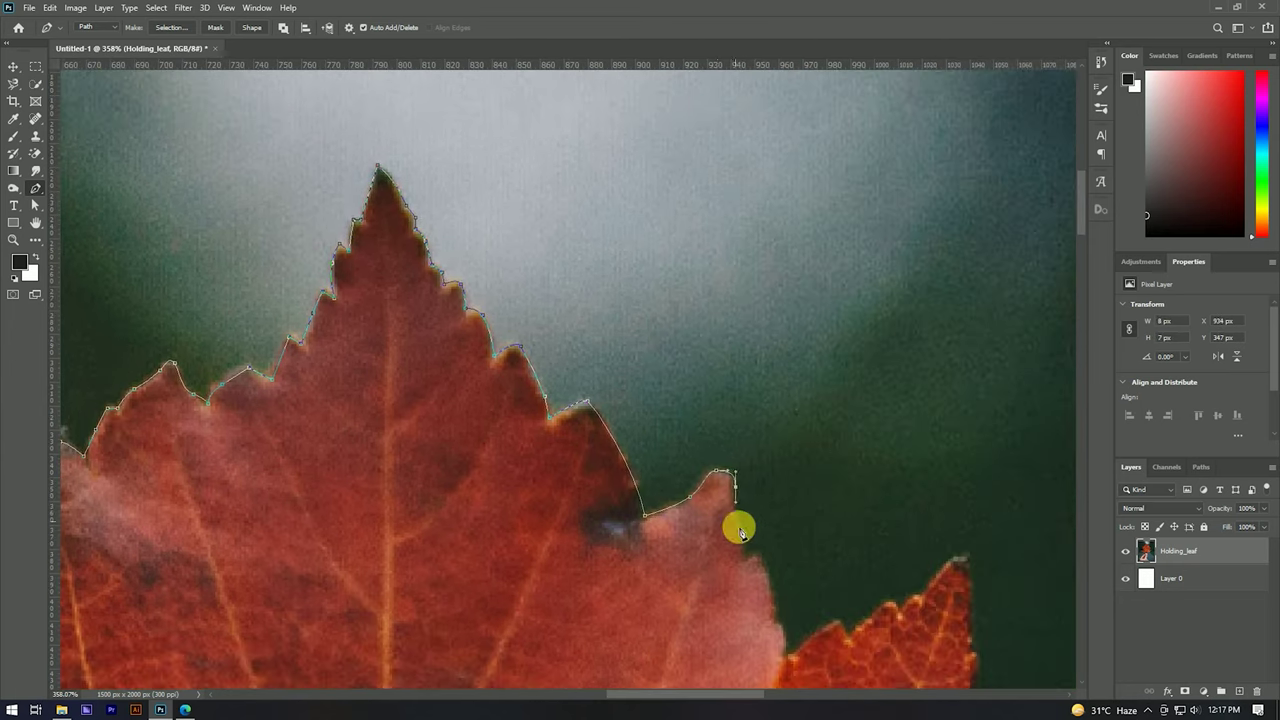
scroll(740, 532, "down", 3)
left_click(686, 388)
left_click(703, 395)
left_click(716, 445)
left_click(728, 487)
- Outline the right lobe's edge down to the notch
left_click(833, 444)
left_click(861, 434)
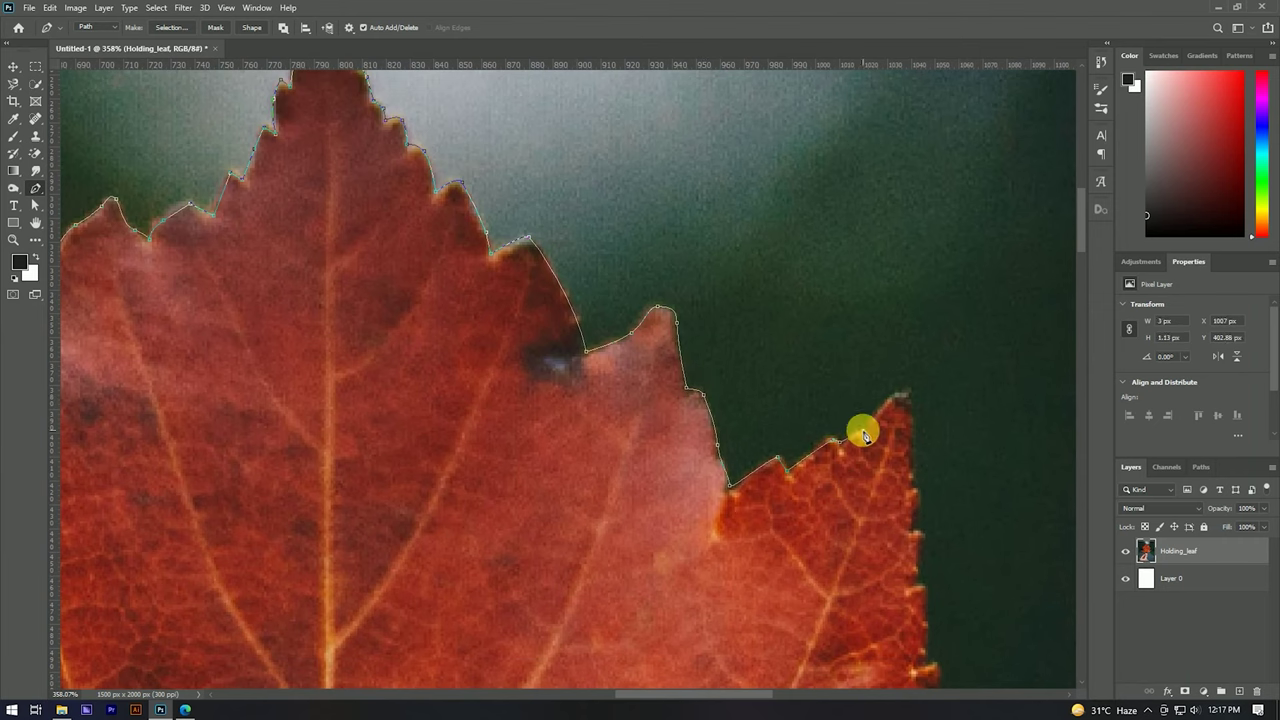
left_click(908, 392)
scroll(905, 394, "right", 2)
left_click(828, 449)
scroll(826, 451, "down", 3)
left_click(711, 440)
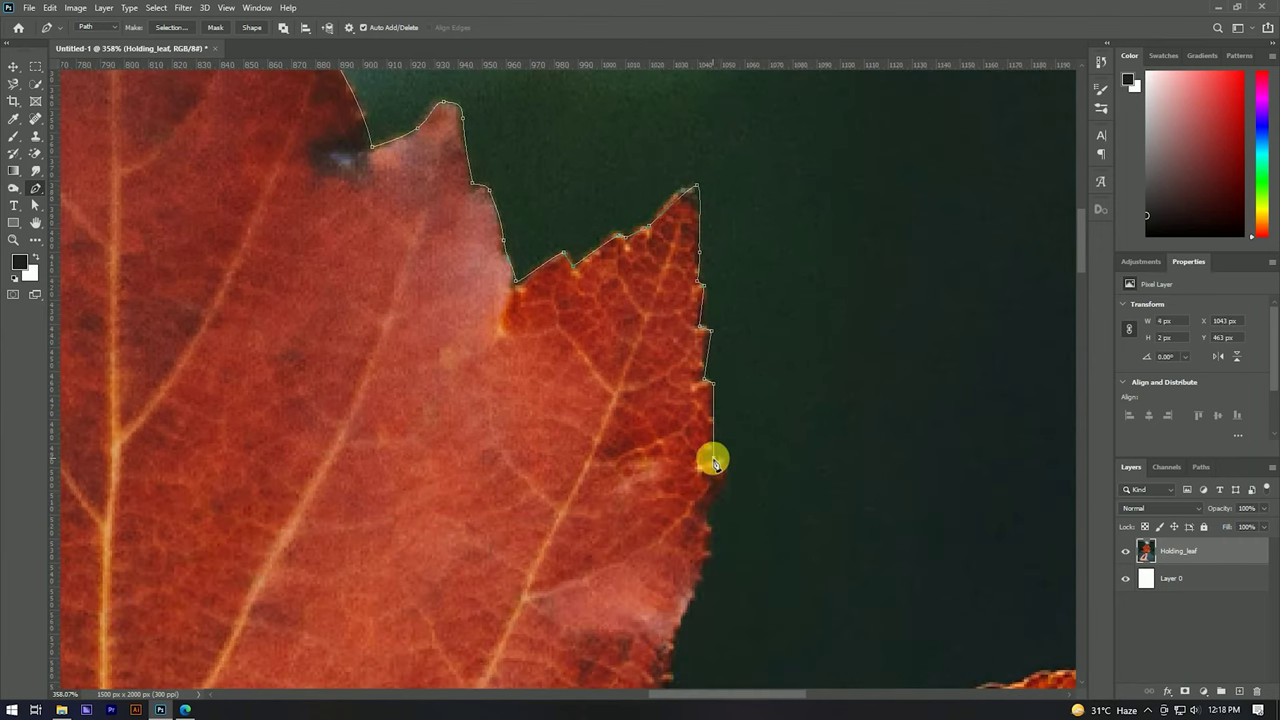
scroll(723, 417, "down", 2)
left_click(723, 417)
scroll(728, 428, "down", 2)
scroll(728, 430, "right", 3)
- Outline the upper edge to the lobe tip and the serrated edge below it
left_click(650, 322)
left_click(820, 287)
left_click(960, 258)
left_click(945, 300)
scroll(928, 332, "down", 2)
scroll(928, 332, "right", 2)
left_click(835, 197)
left_click(818, 222)
left_click(790, 260)
left_click(763, 325)
left_click(753, 346)
left_click(731, 405)
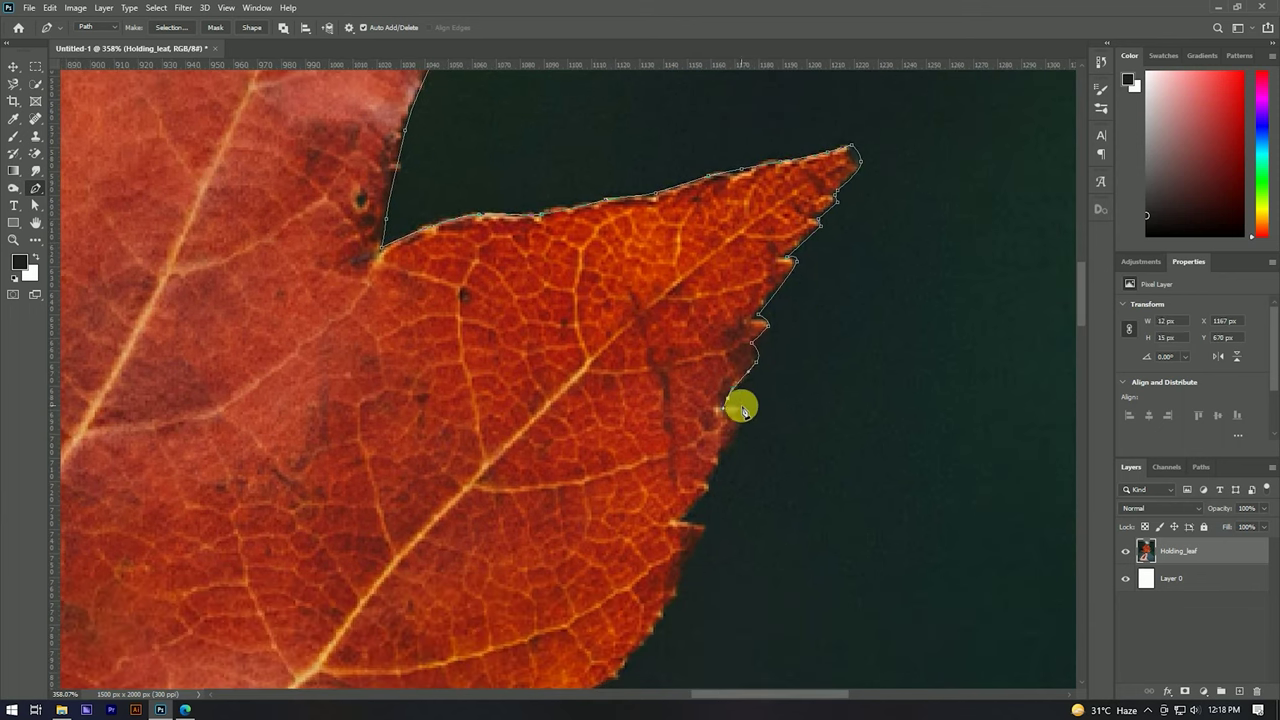
- Follow the edge down and left into the notch and along the lower lobe
scroll(742, 408, "down", 2)
left_click(760, 311)
scroll(760, 311, "down", 2)
left_click(703, 357)
scroll(703, 357, "down", 2)
left_click(649, 409)
left_click(575, 466)
scroll(591, 460, "down", 2)
scroll(591, 460, "right", 2)
left_click(833, 322)
- Extend the outline around the lower lobe's tip
left_click(990, 272)
left_click(875, 371)
left_click(815, 415)
scroll(760, 440, "down", 3)
left_click(755, 247)
left_click(675, 343)
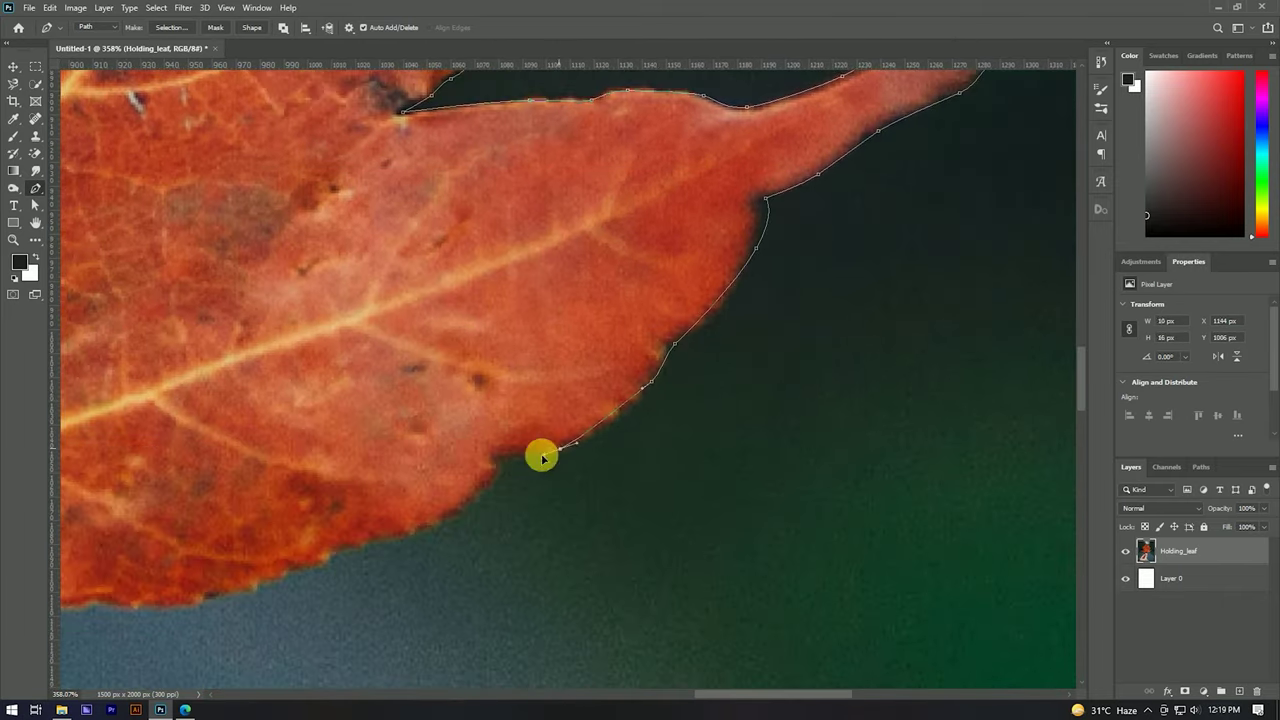
scroll(554, 451, "down", 3)
- Trace the leaf's bottom edge back to the stem's bottom, leaving the path open
left_click(729, 349)
left_click(449, 423)
left_click(303, 425)
left_click(191, 403)
scroll(191, 403, "down", 3)
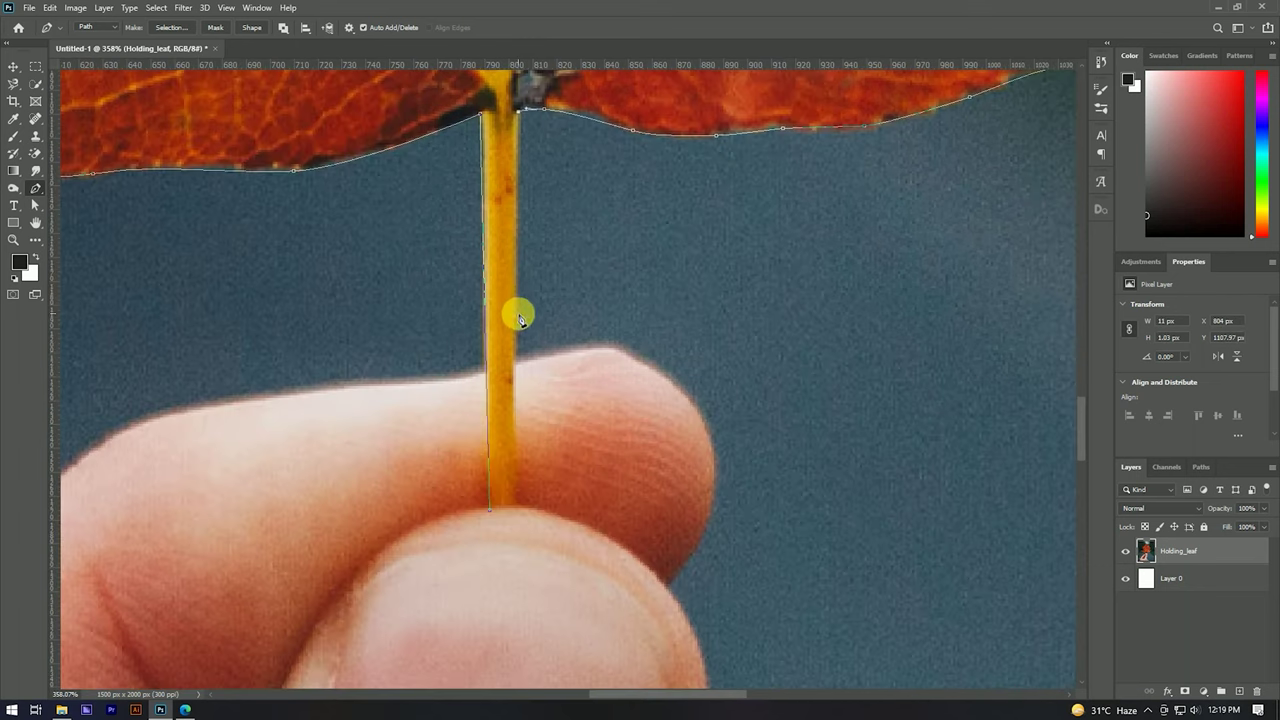
left_click(514, 509)
scroll(643, 263, "down", 10)
right_click(635, 191)
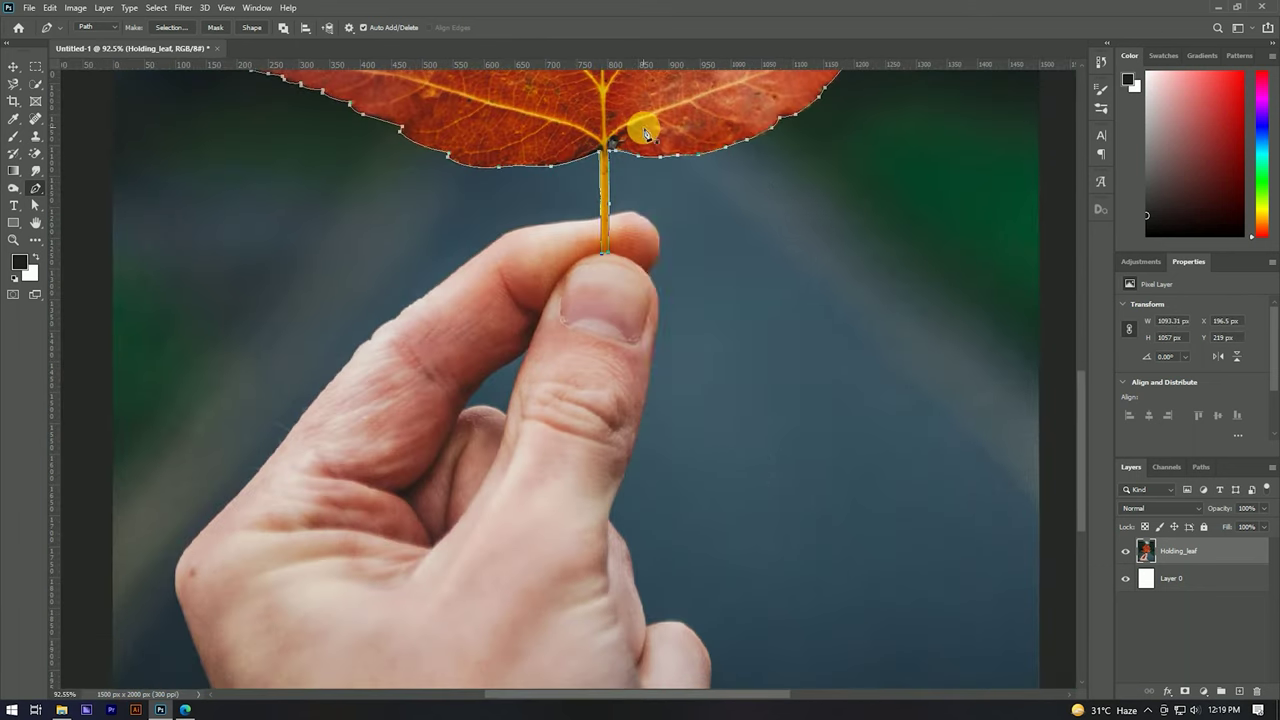
- Turn the traced leaf path into a selection feathered by 1.7 px
left_click(688, 184)
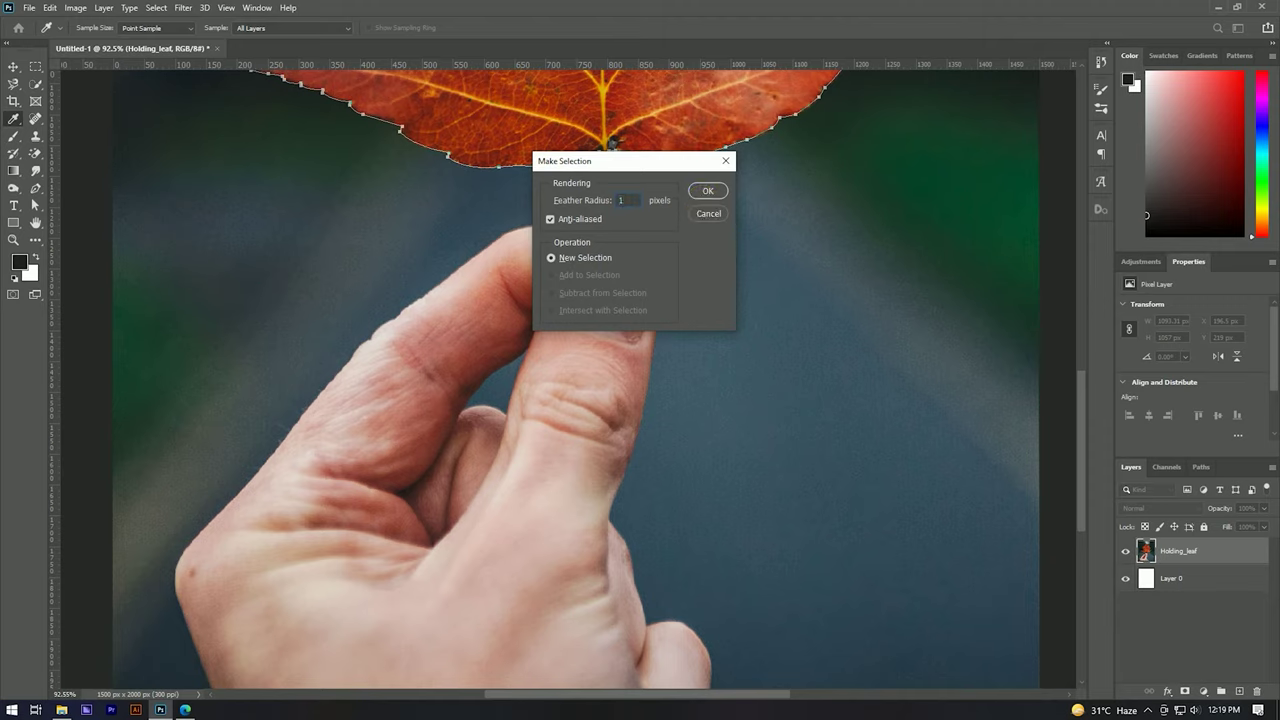
left_click(707, 191)
scroll(570, 350, "down", 5)
scroll(600, 287, "up", 3)
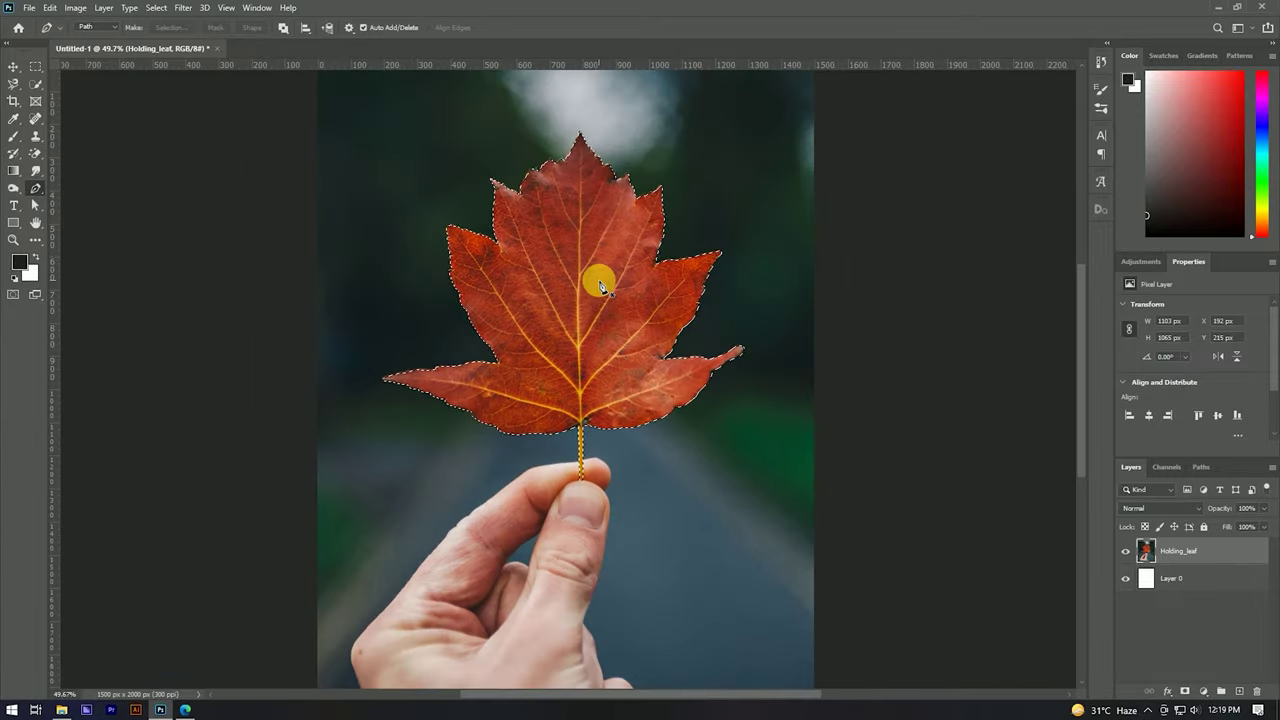
- Copy the feathered leaf onto its own new Layer 1 and start renaming it
key("ctrl+j")
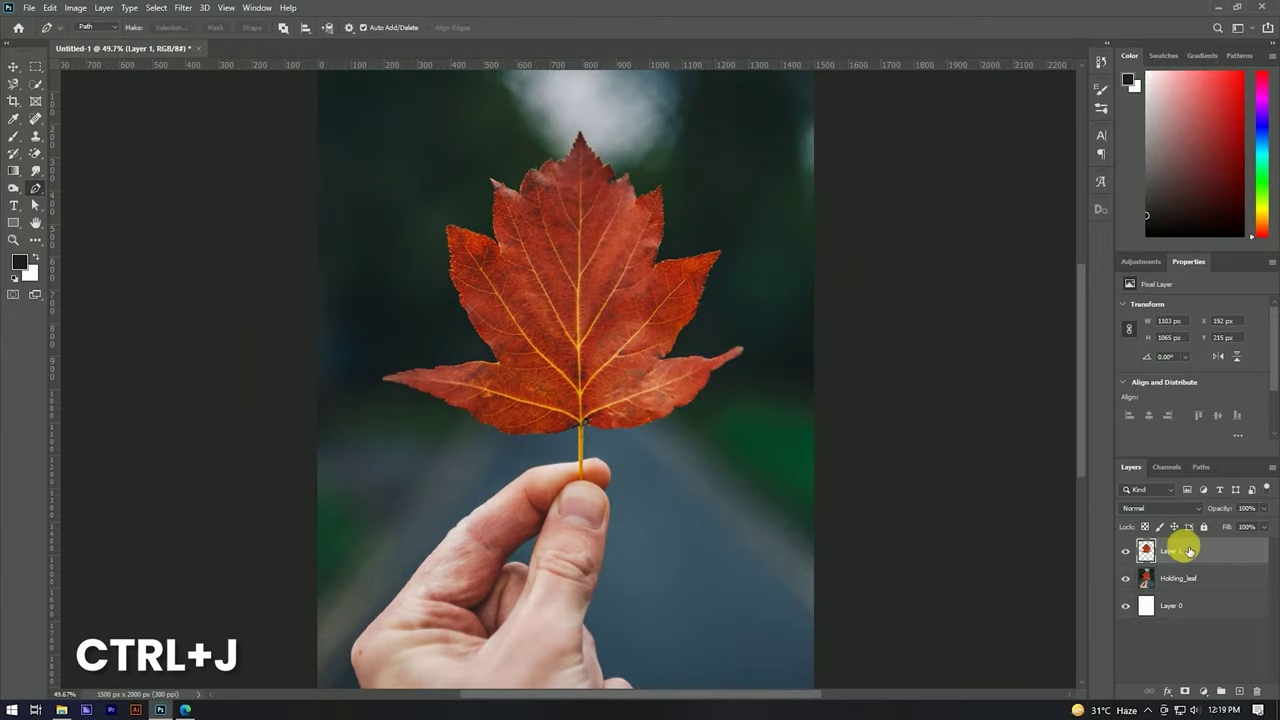
key("v")
scroll(623, 229, "up", 3)
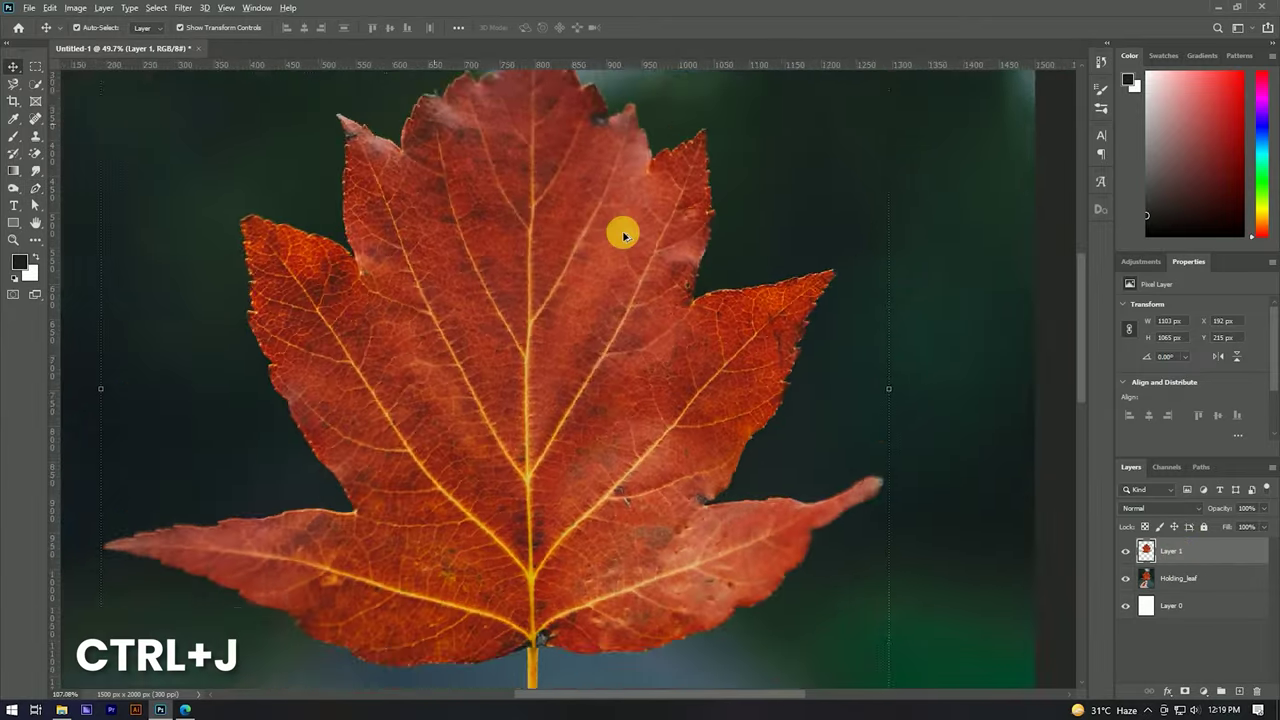
scroll(623, 260, "down", 1)
double_click(1178, 551)
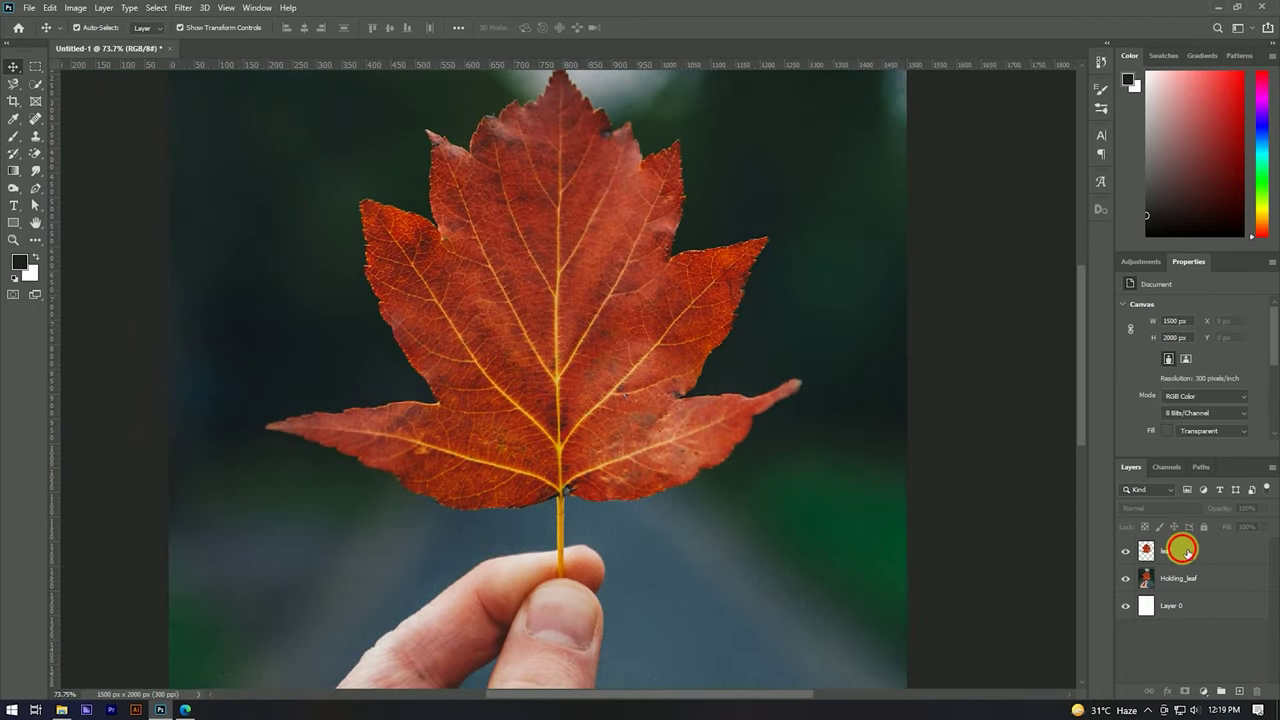
- Convert the leaf layer to a smart object and try Color Dodge blending on it
right_click(1180, 549)
left_click(1049, 320)
left_click(1199, 545)
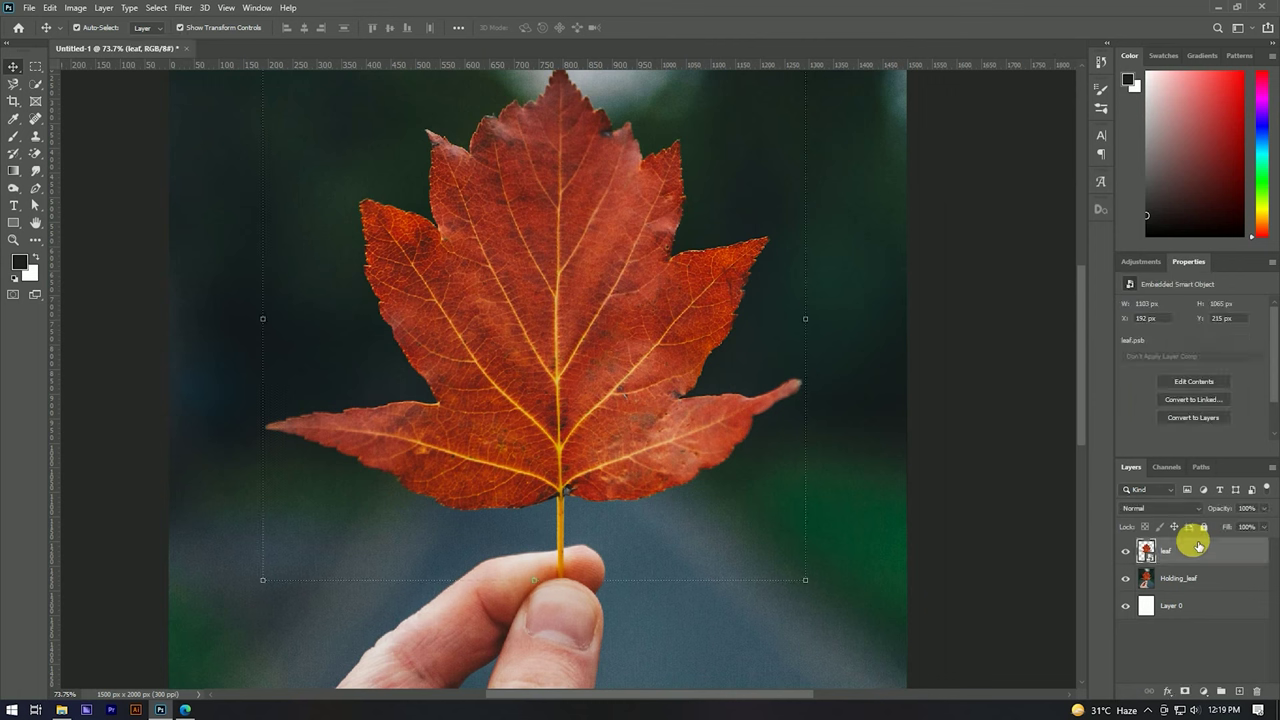
left_click(1160, 508)
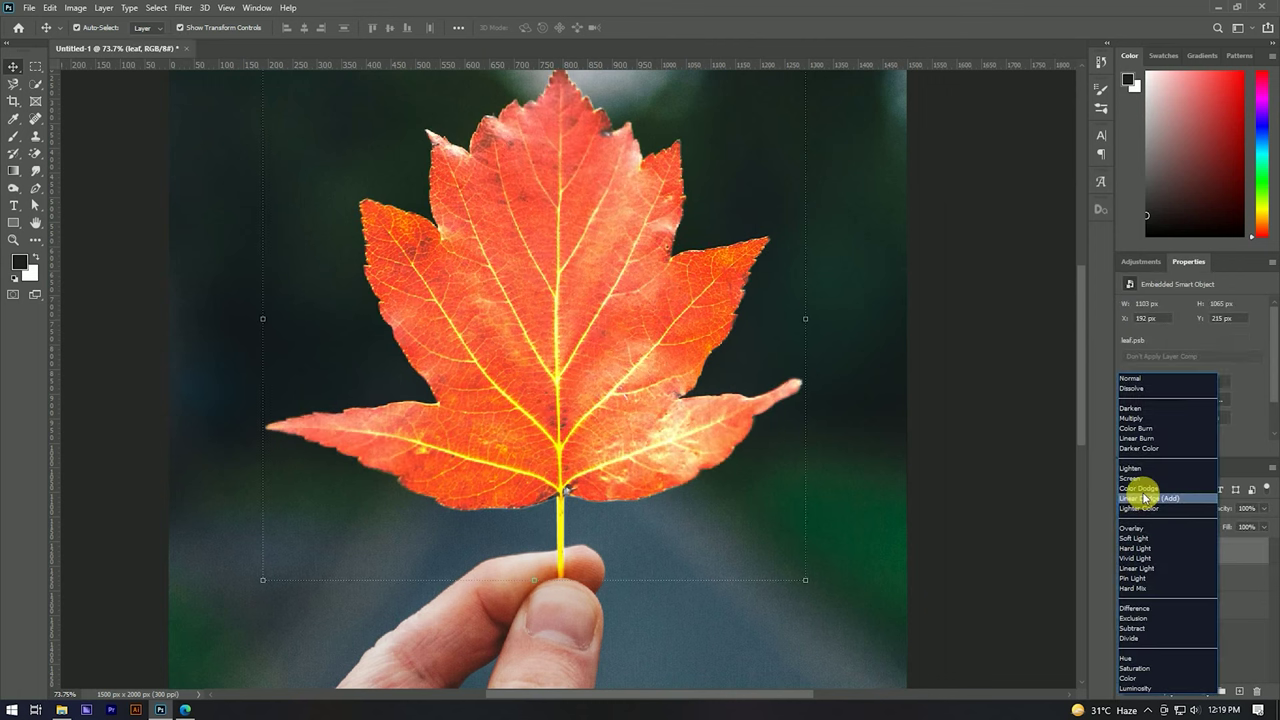
left_click(1145, 498)
- Switch the leaf layer to Screen blending and confirm it in Blending Options
left_click(1160, 508)
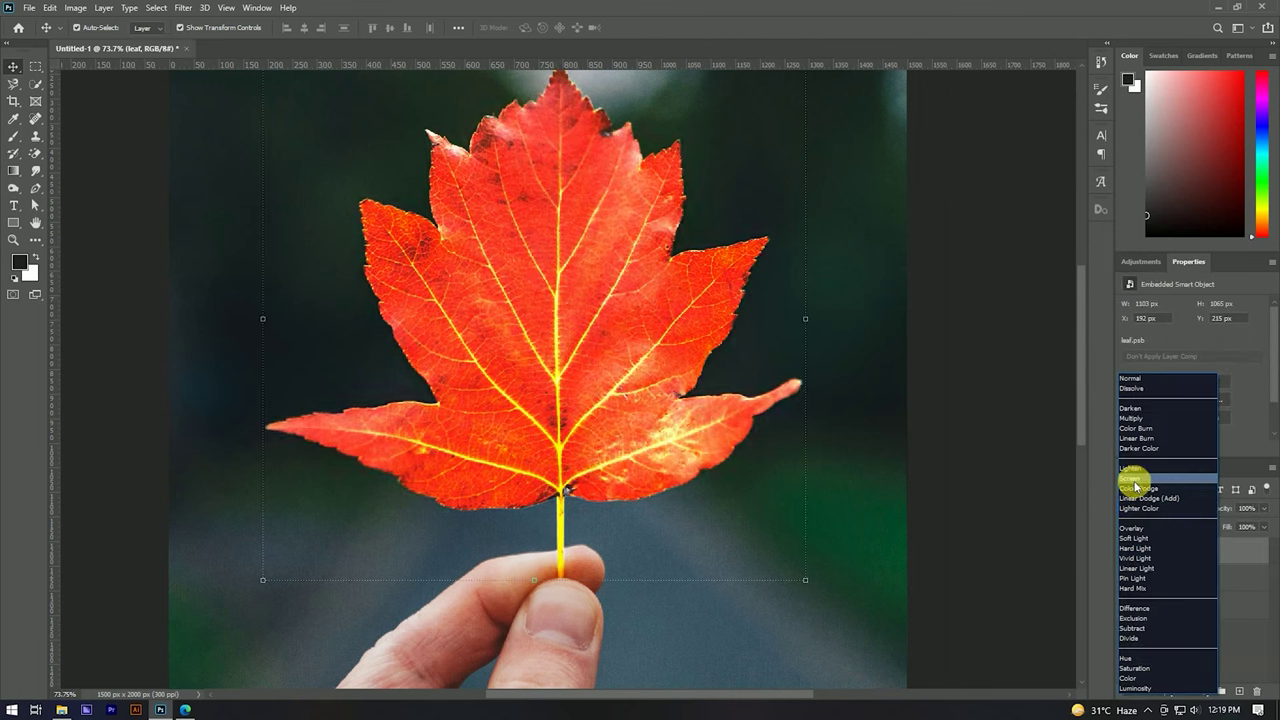
left_click(1134, 483)
left_click(1212, 548, "ctrl")
double_click(1212, 548)
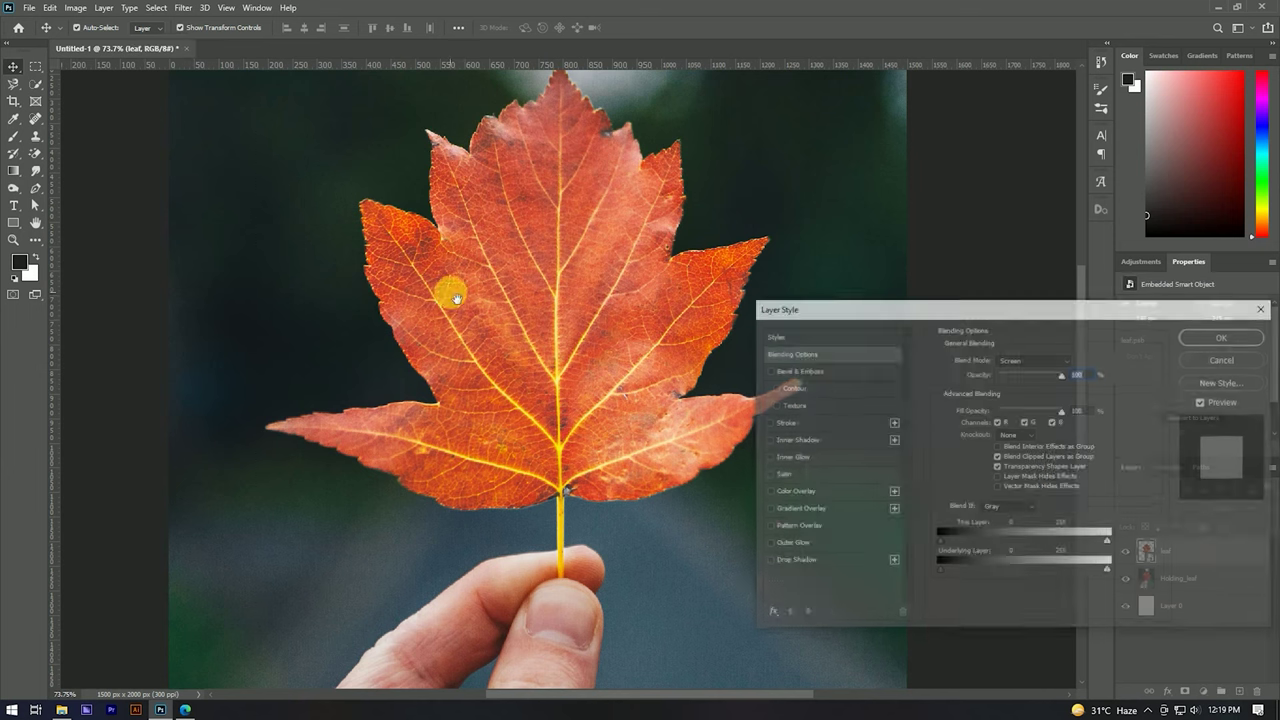
left_click(1262, 338)
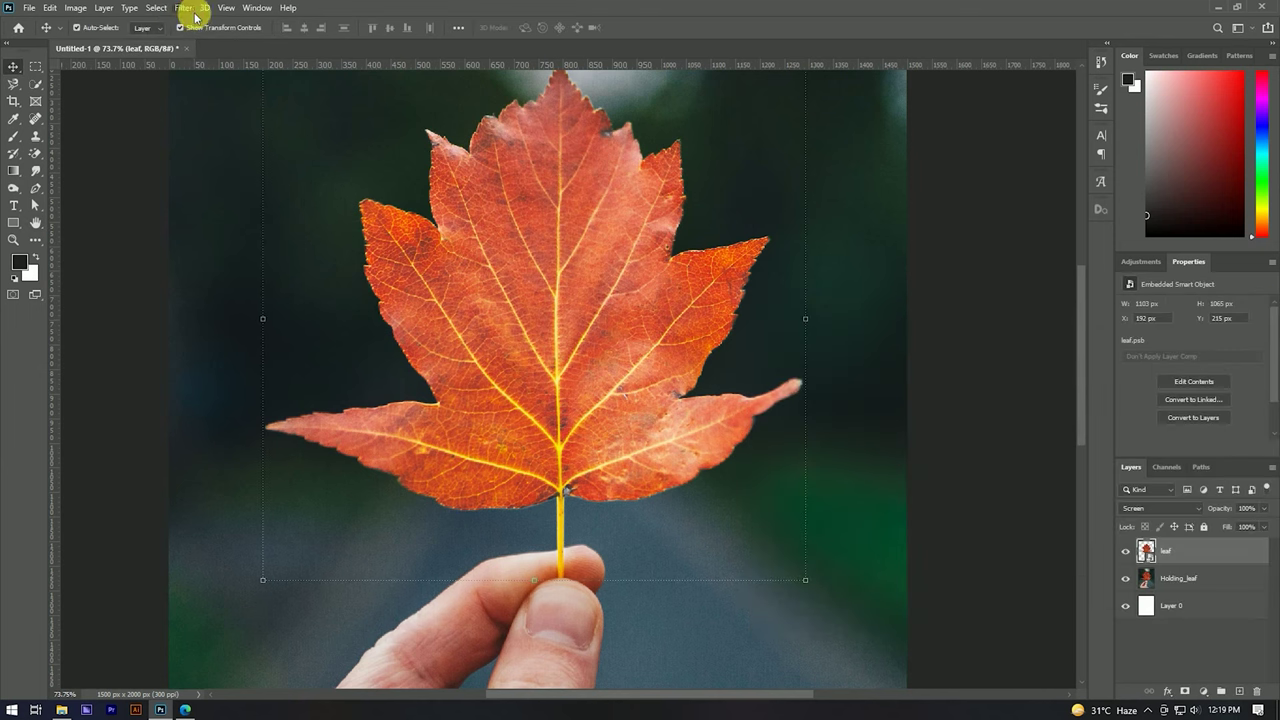
left_click(183, 8)
left_click(376, 208)
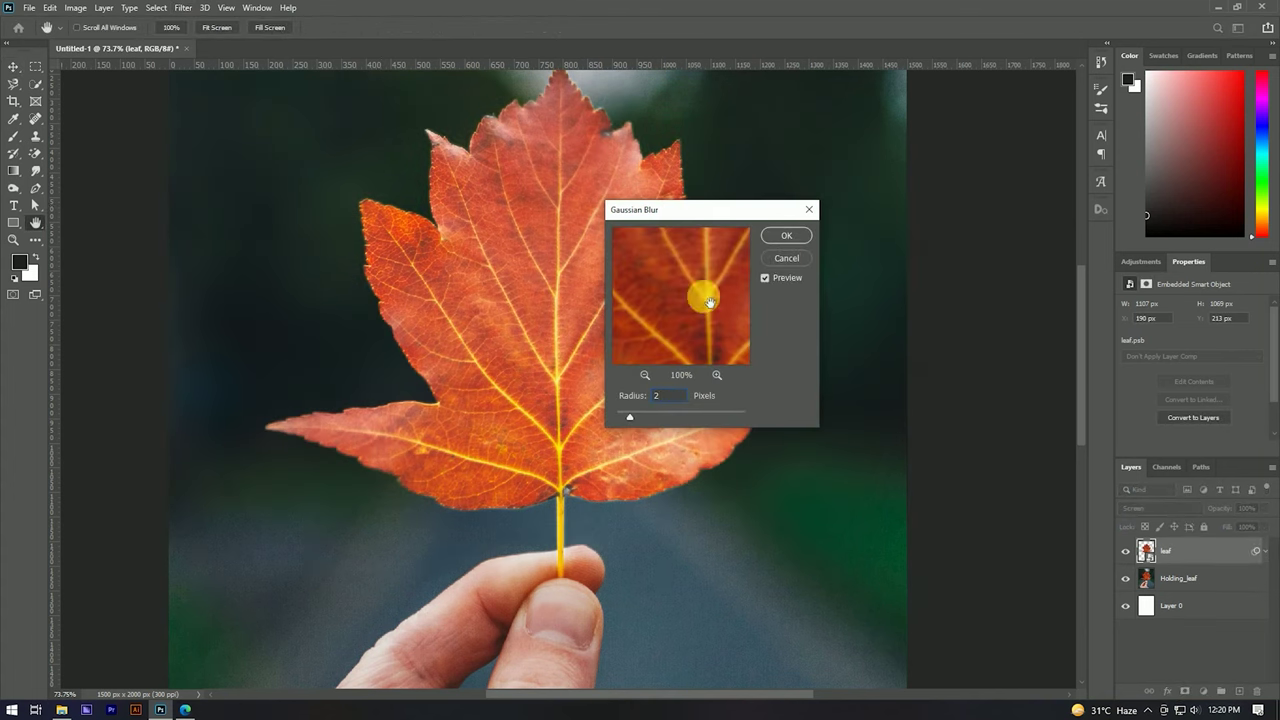
- Apply a 2-pixel Gaussian Blur smart filter to the leaf and inspect its softened edges
left_click(786, 235)
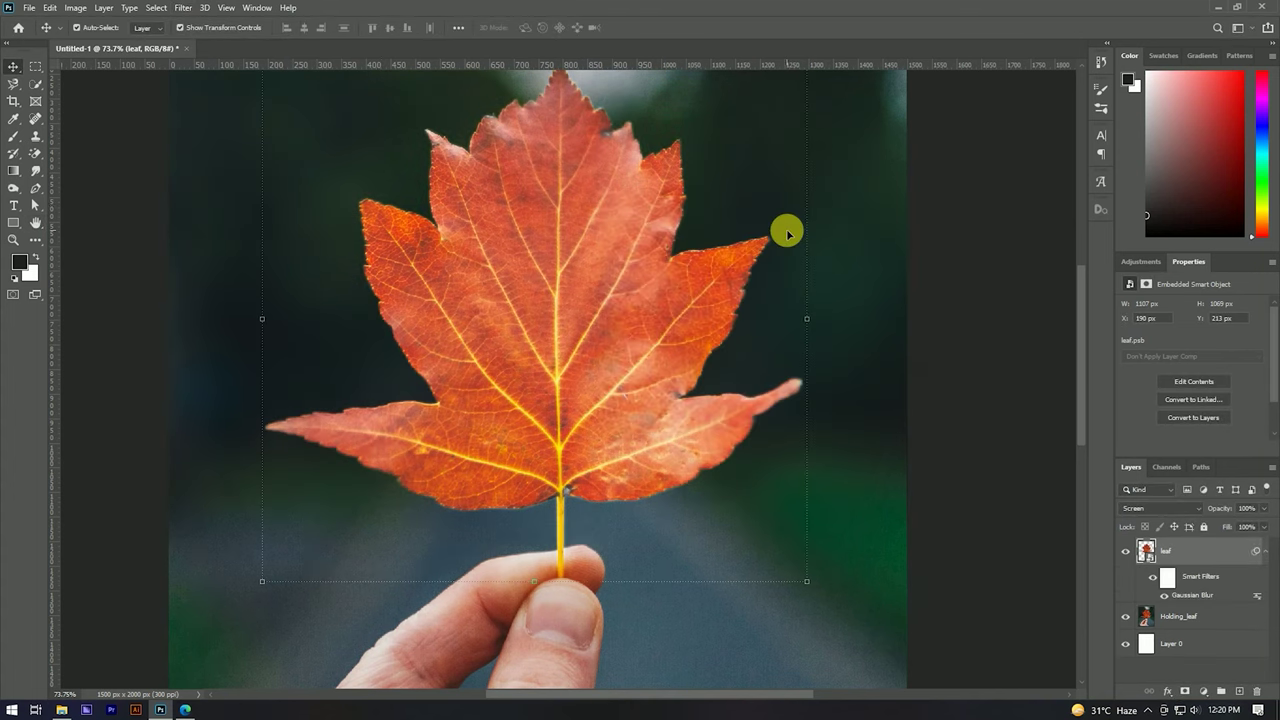
scroll(640, 303, "down", 2)
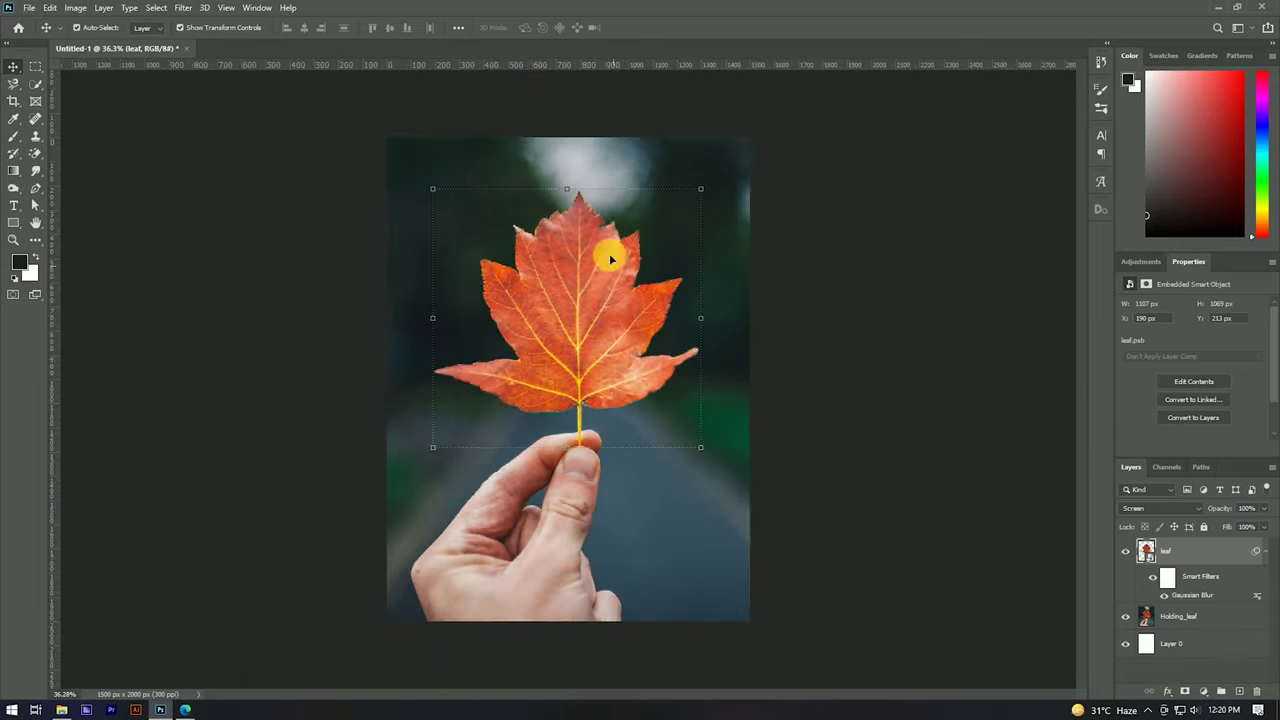
scroll(617, 274, "up", 3)
left_click_drag(591, 203, 610, 262)
scroll(489, 214, "up", 2)
scroll(509, 209, "up", 1)
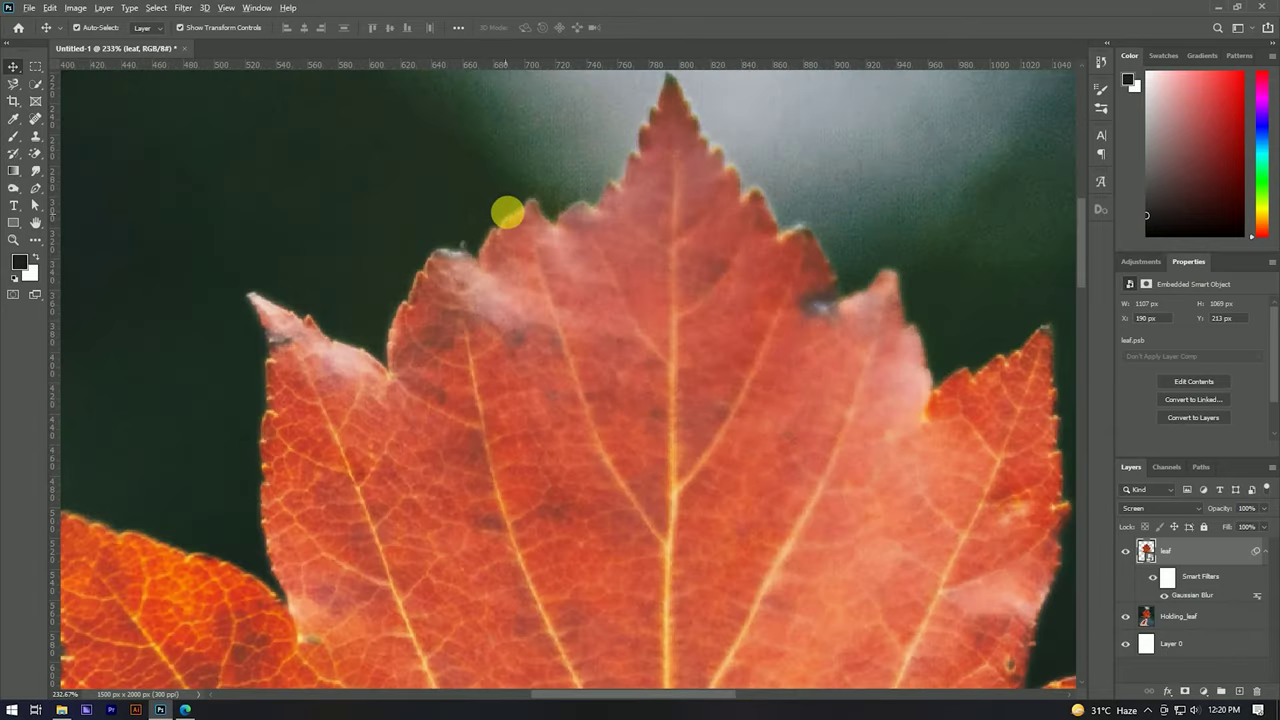
scroll(529, 203, "down", 2)
scroll(547, 204, "down", 2)
scroll(547, 204, "down", 1)
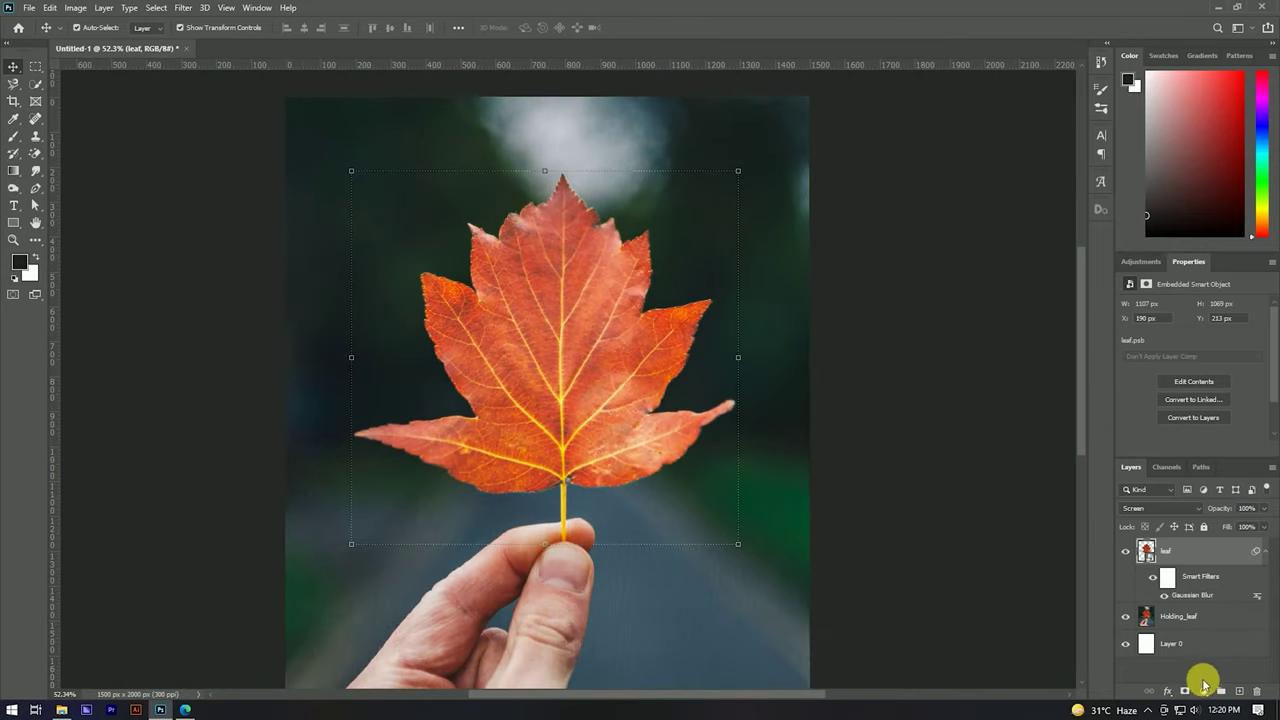
left_click(1264, 551)
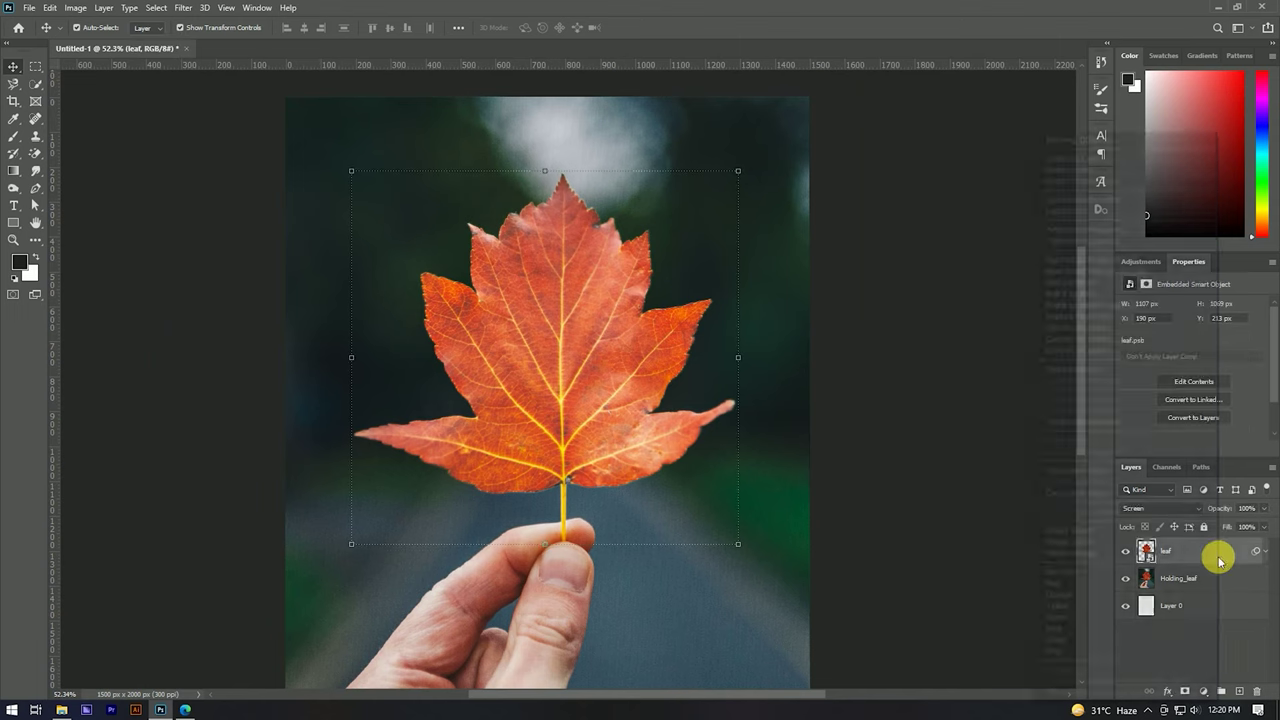
- Duplicate the leaf layer as leaf 1 and raise its Gaussian Blur radius for a glow
left_click(1077, 162)
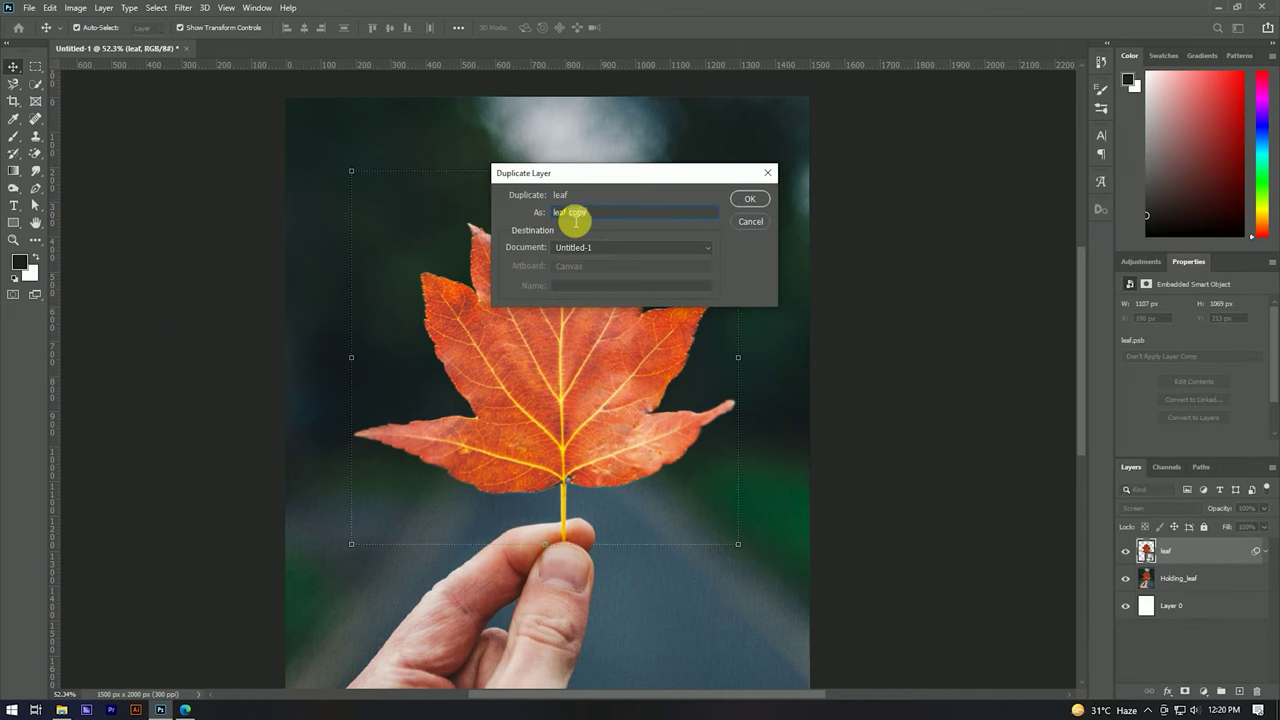
left_click(751, 198)
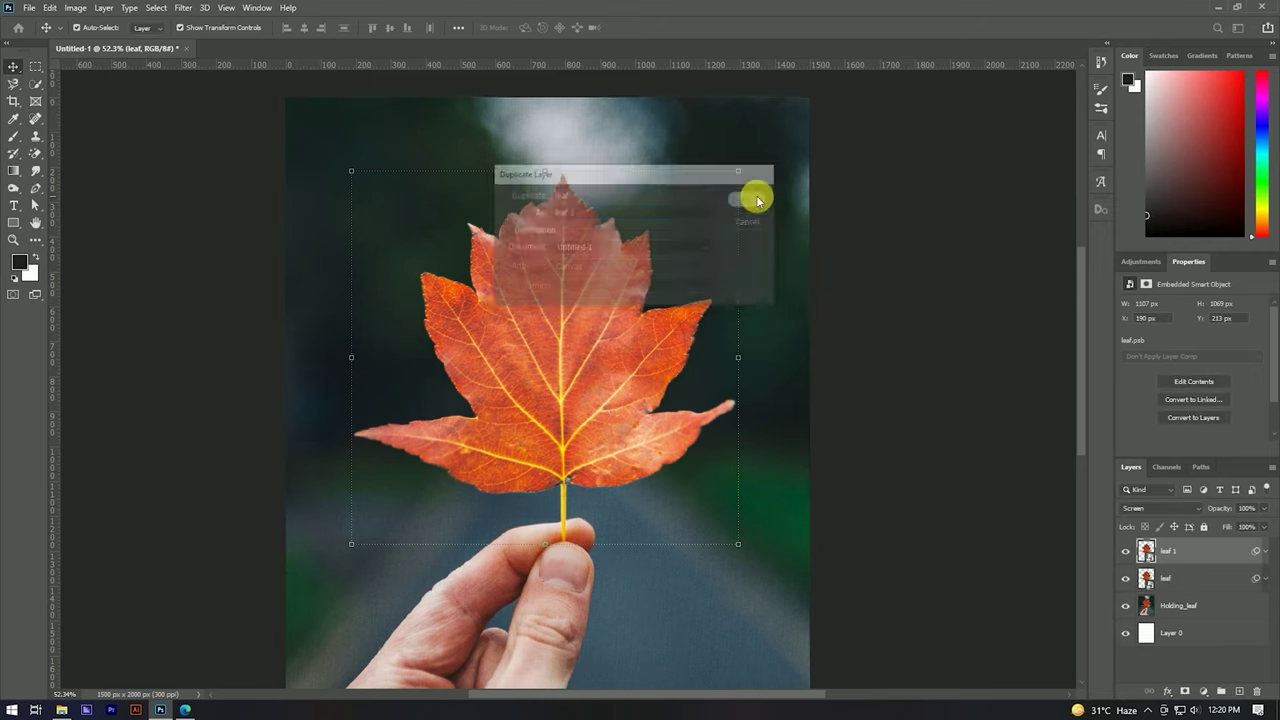
left_click(1263, 551)
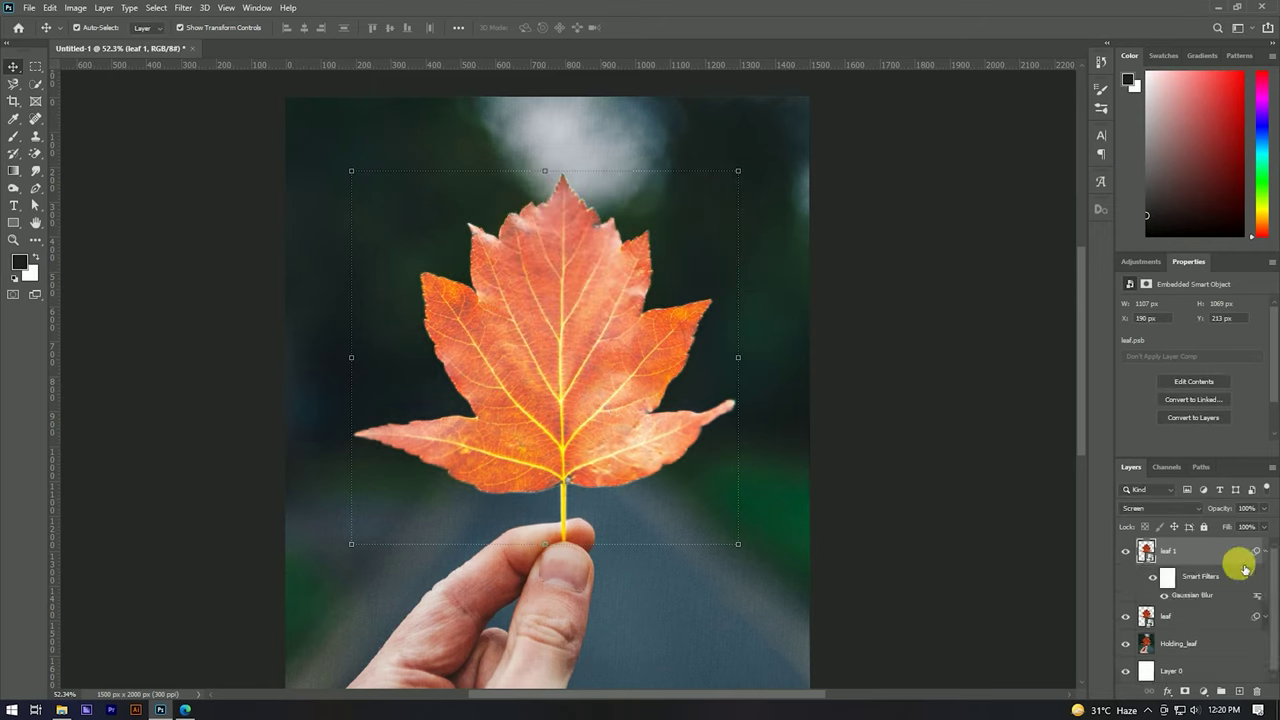
double_click(1187, 597)
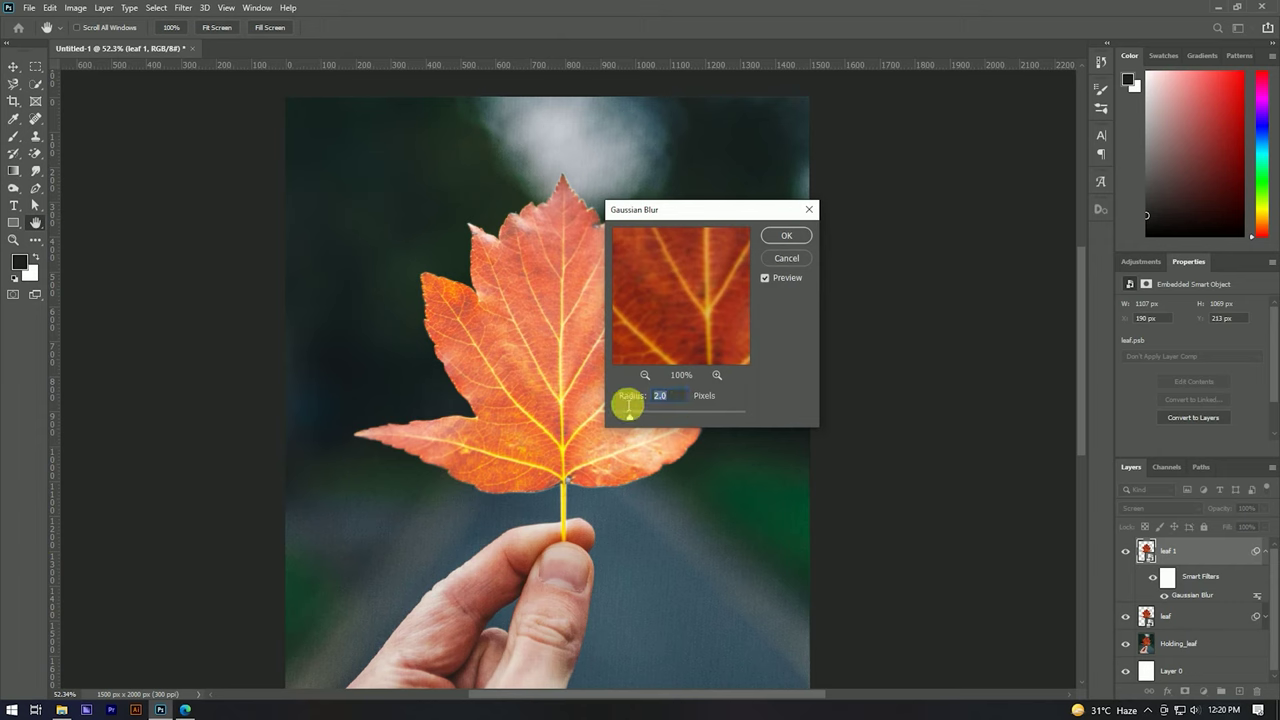
left_click(786, 235)
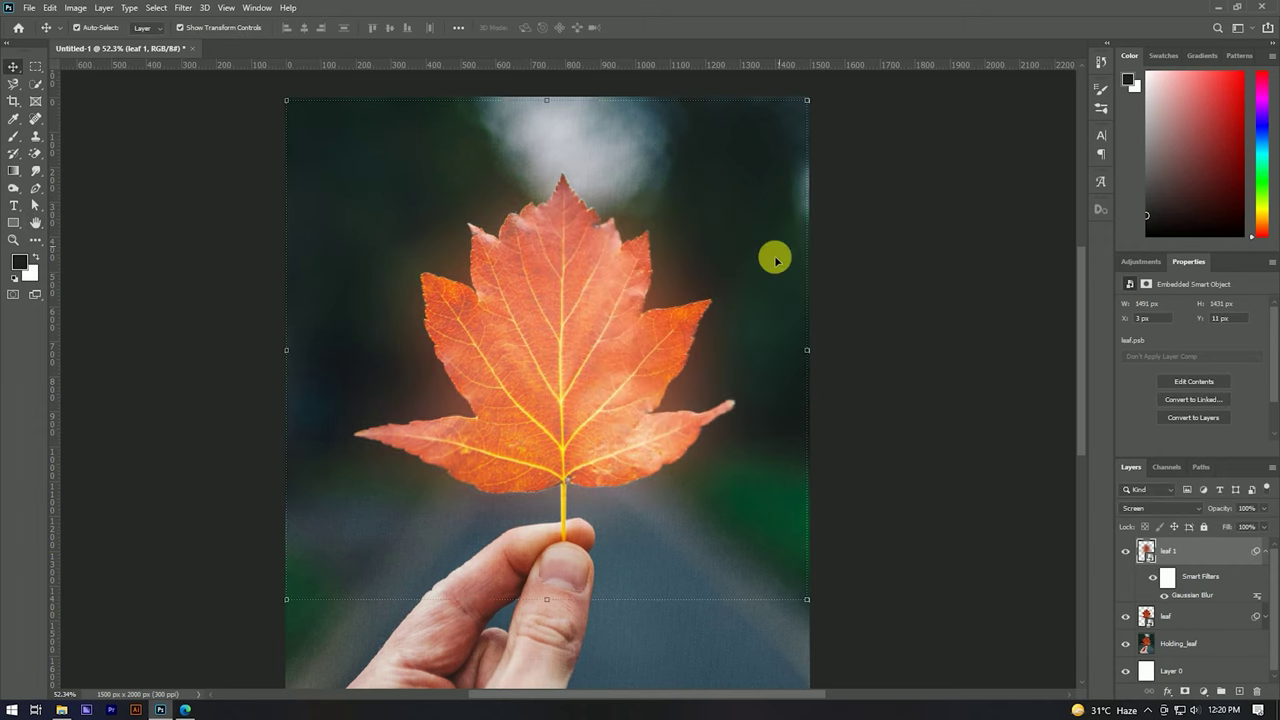
left_click(1266, 552)
right_click(1220, 555)
- Duplicate leaf 1 as leaf 2 and set its Gaussian Blur radius to 200 px
left_click(1062, 152)
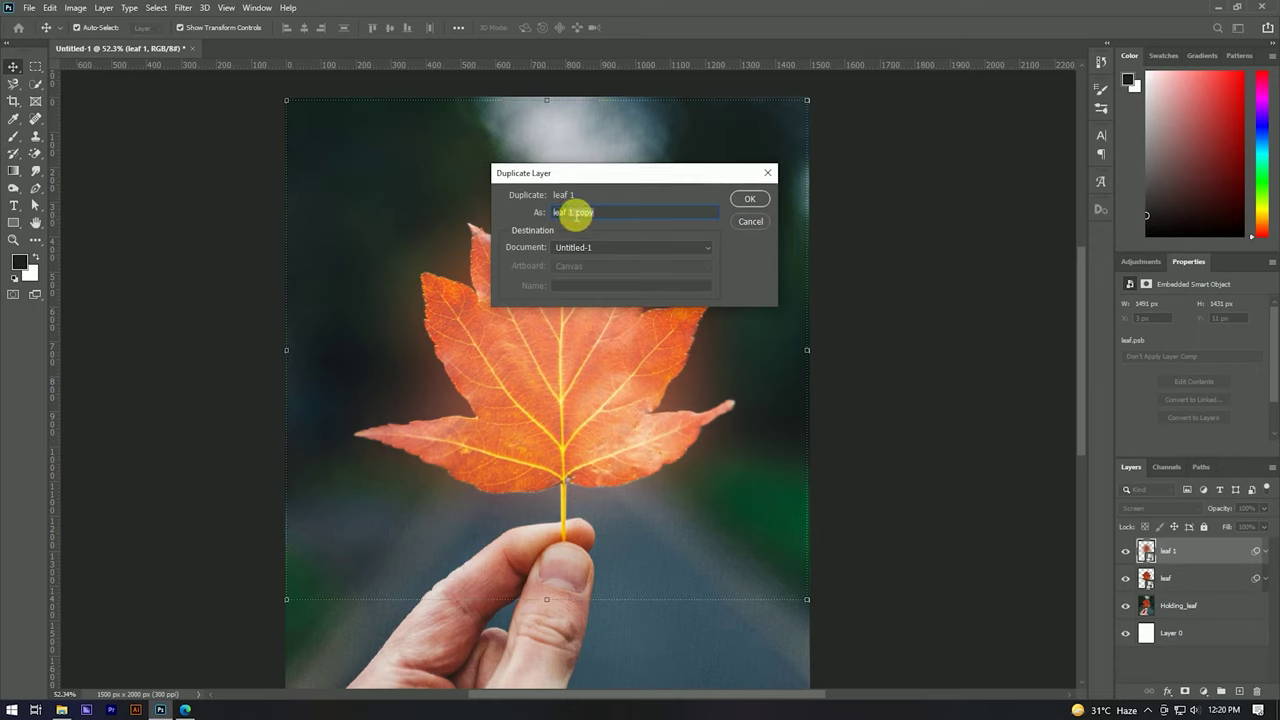
left_click(748, 199)
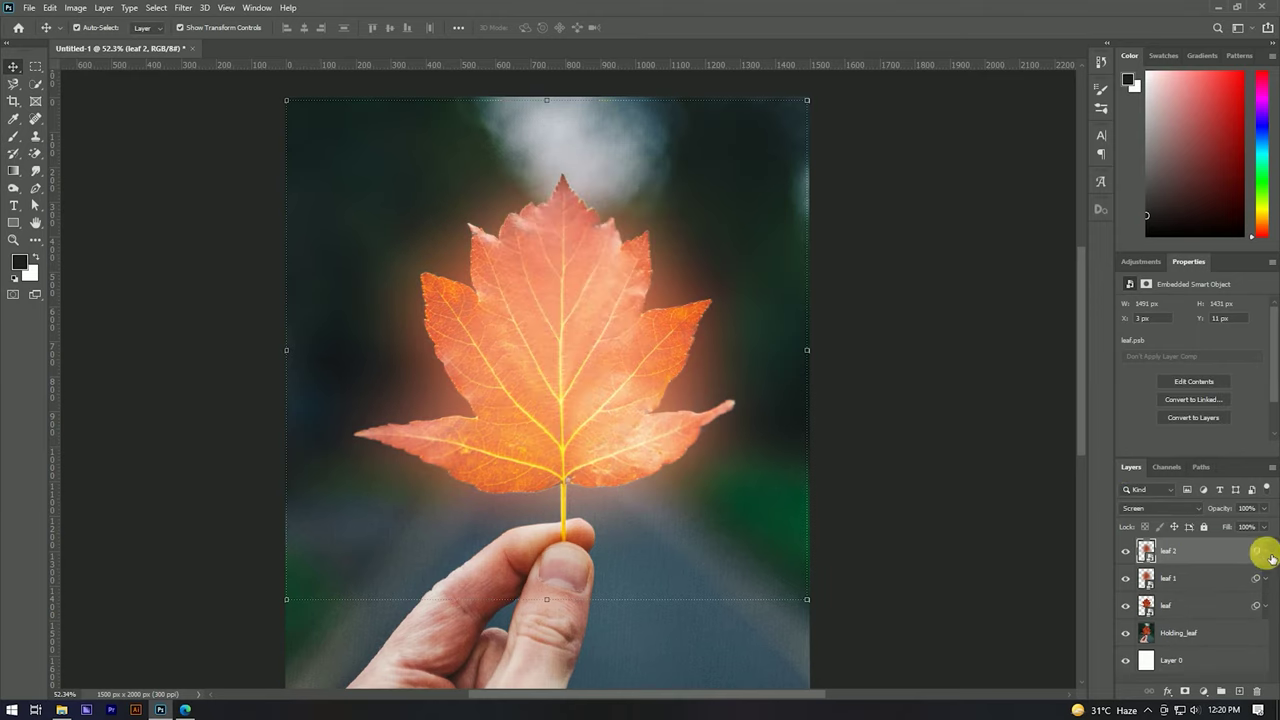
left_click(1263, 552)
double_click(1188, 595)
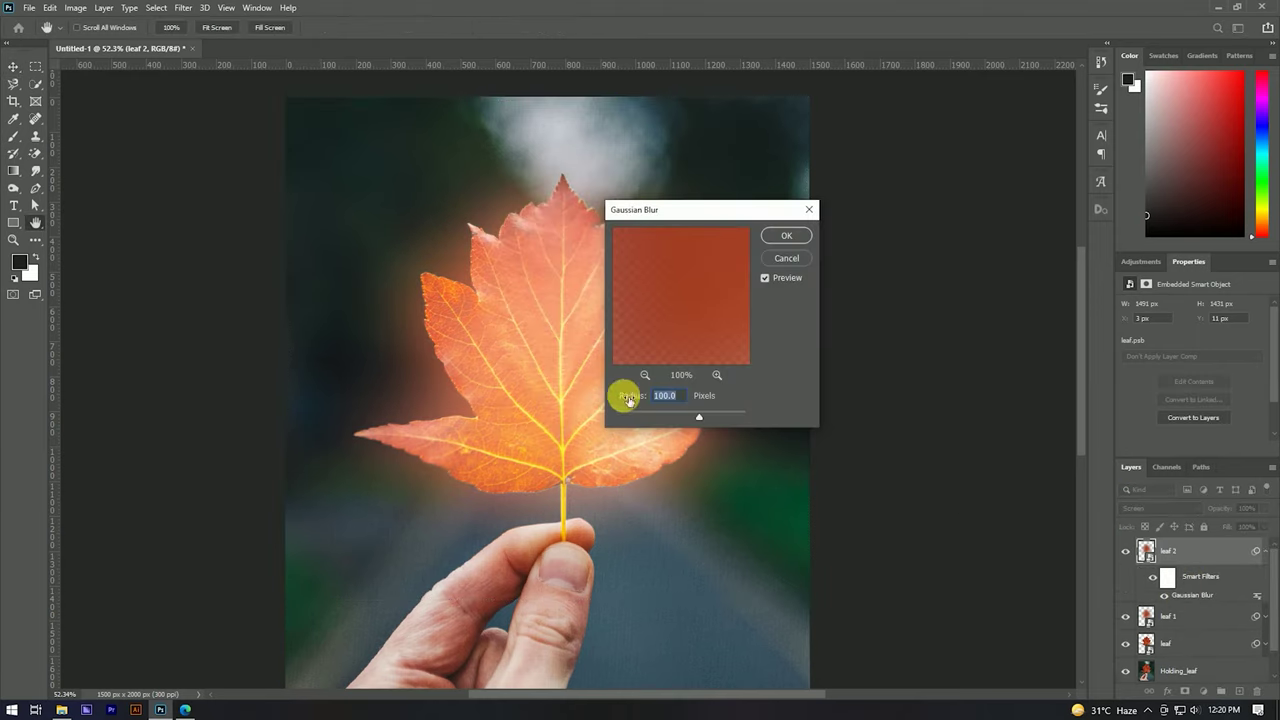
type("200")
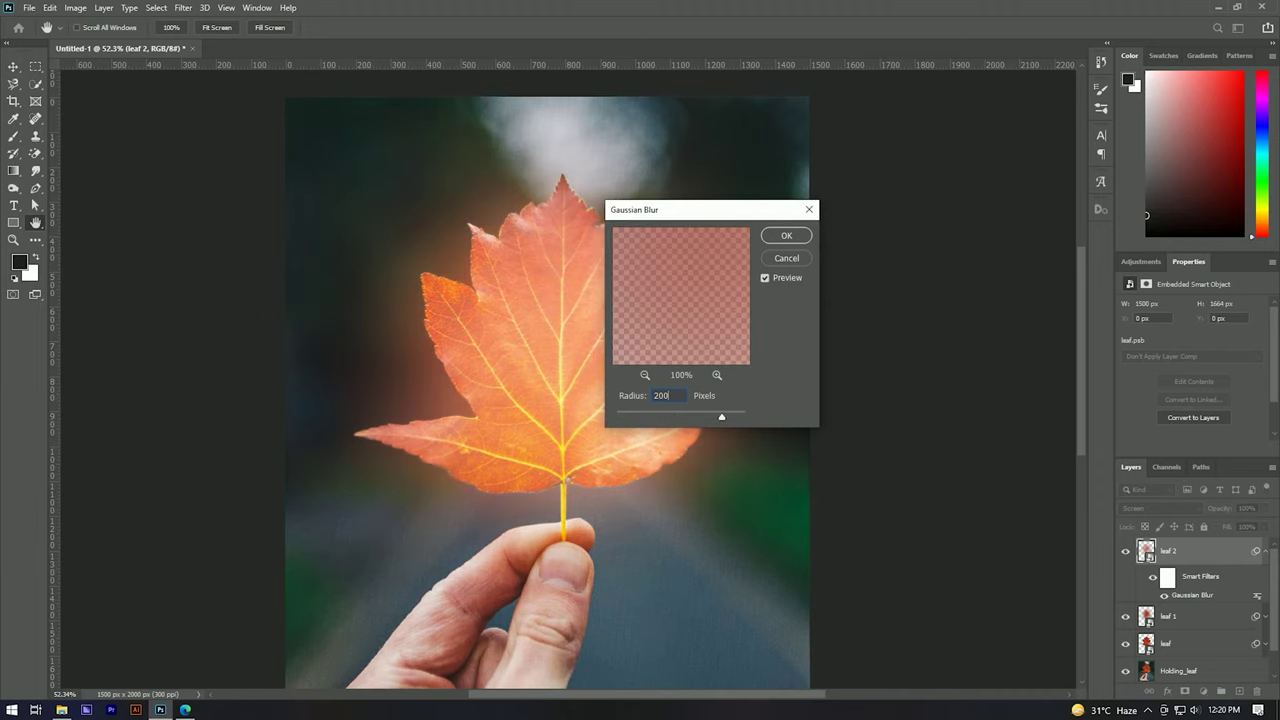
left_click(789, 236)
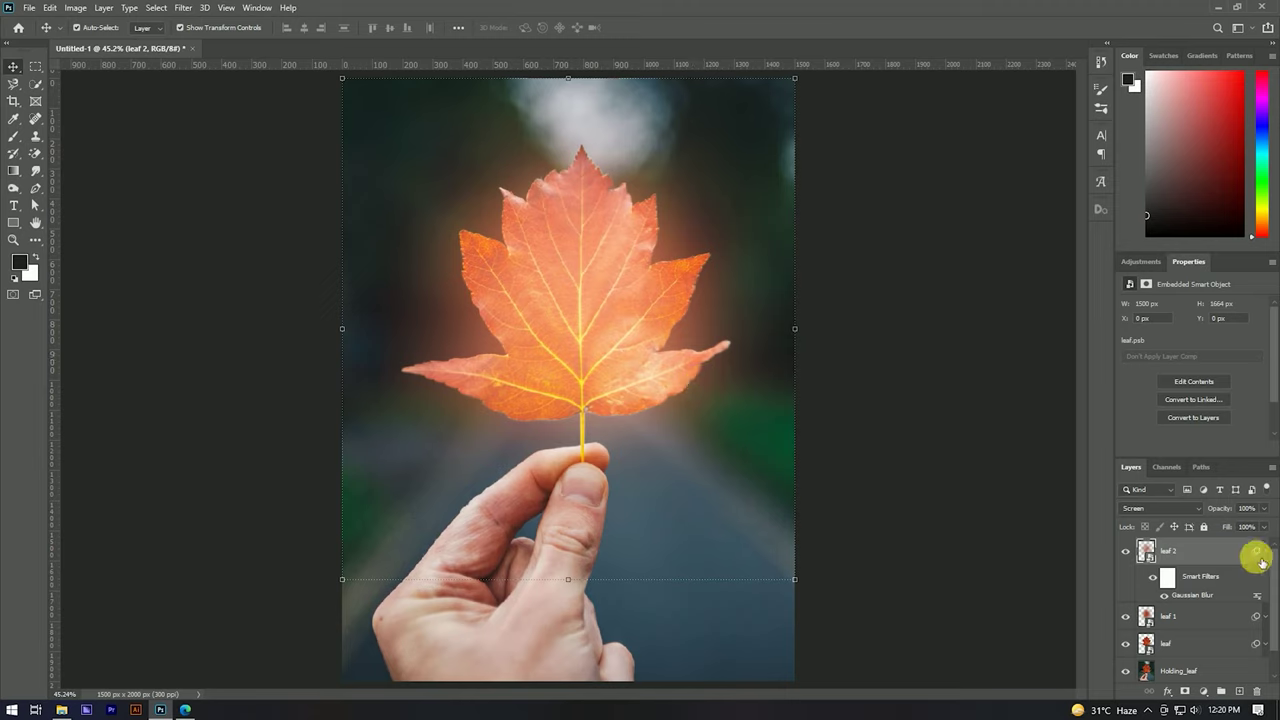
left_click(1256, 556)
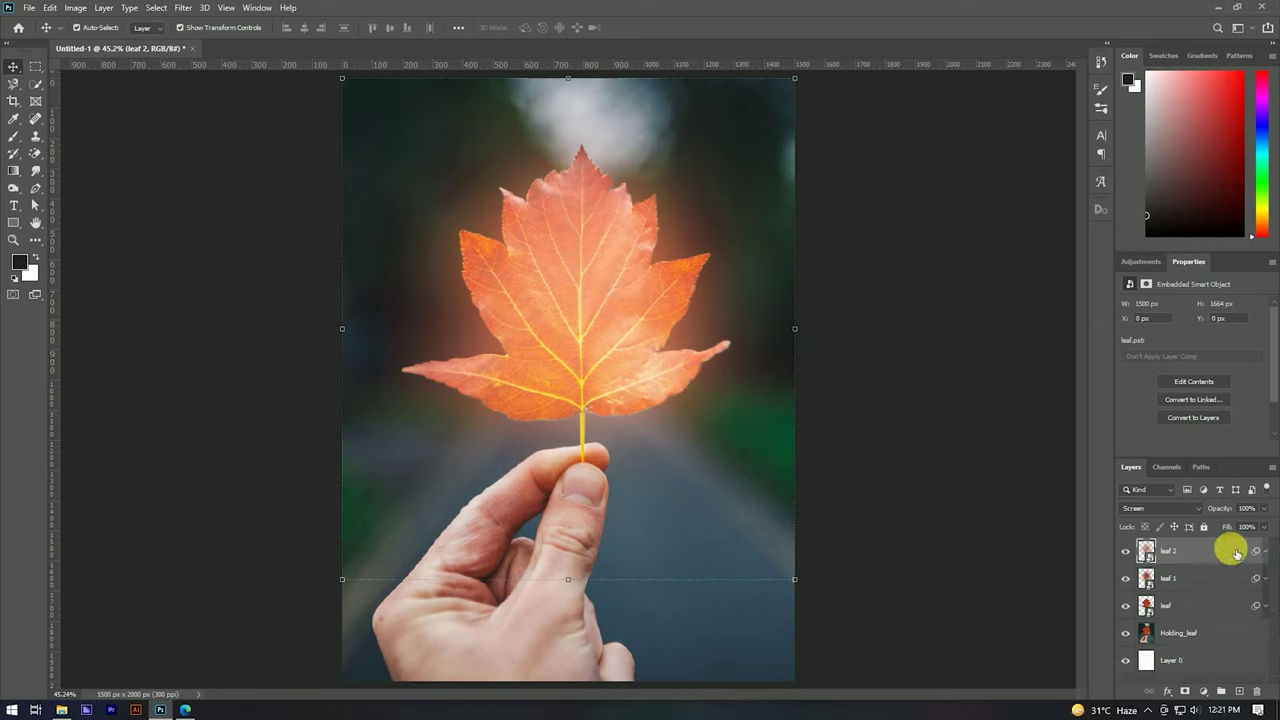
- Duplicate leaf 2 and give the leaf 2 copy a 300 px Gaussian Blur
key("ctrl+j")
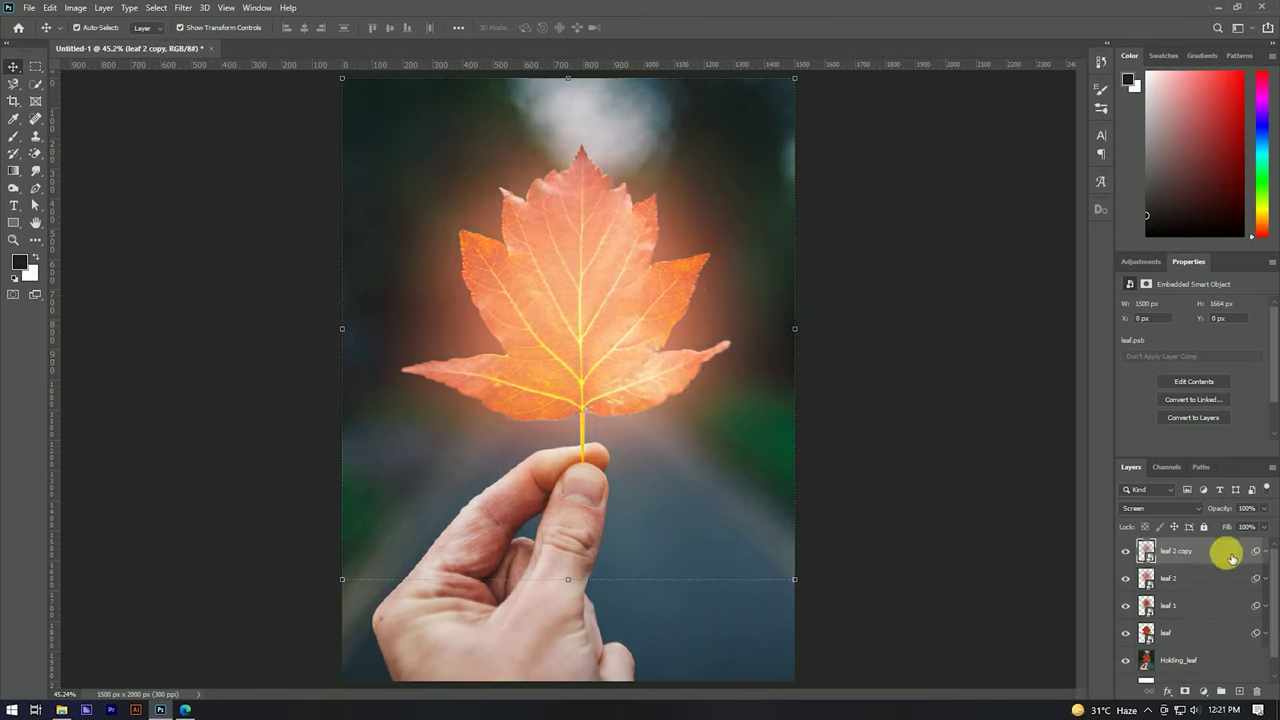
left_click(1266, 553)
double_click(1200, 596)
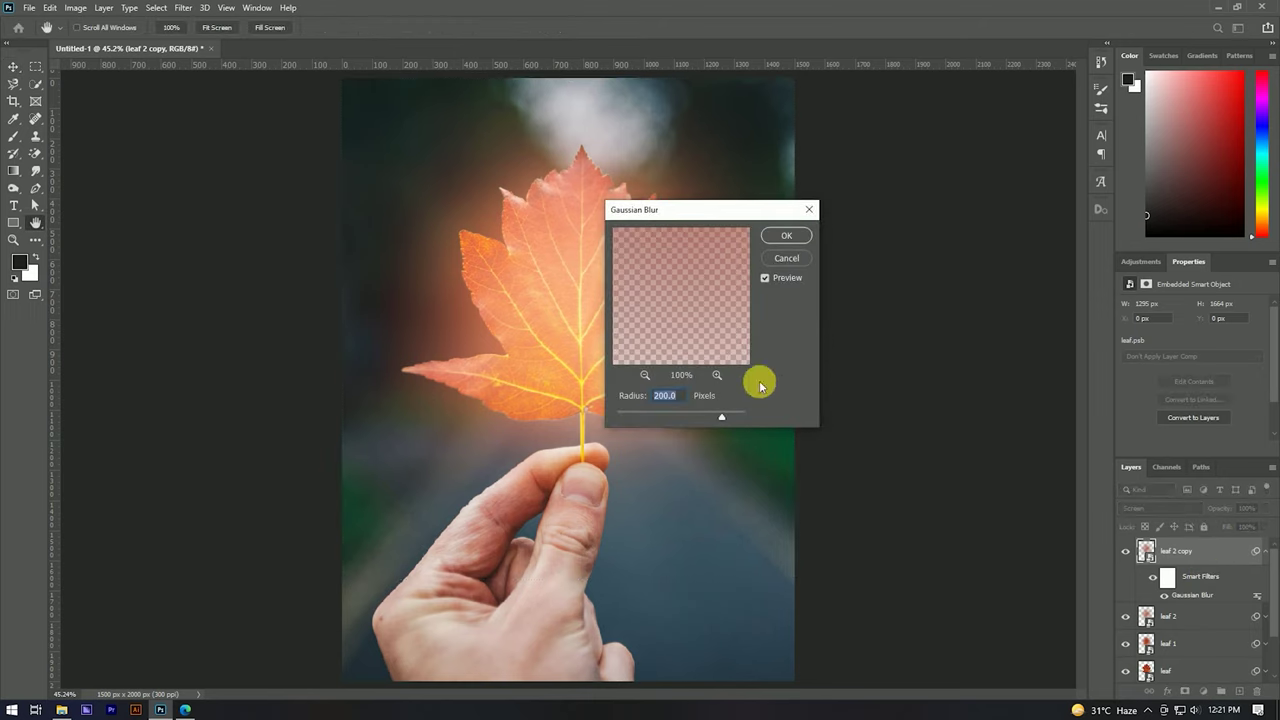
left_click(786, 235)
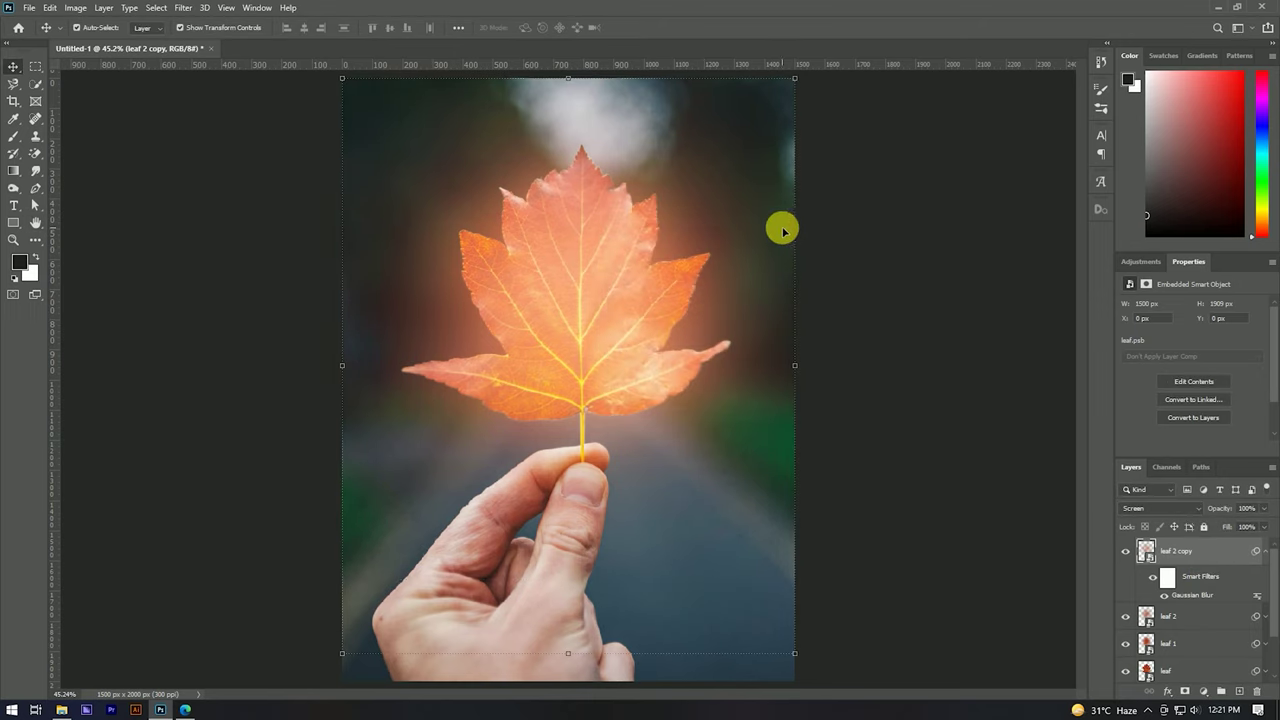
- Select leaf 2 copy through leaf and group them into a group named leaf
left_click(960, 499)
scroll(714, 394, "down", 3)
scroll(588, 330, "up", 4)
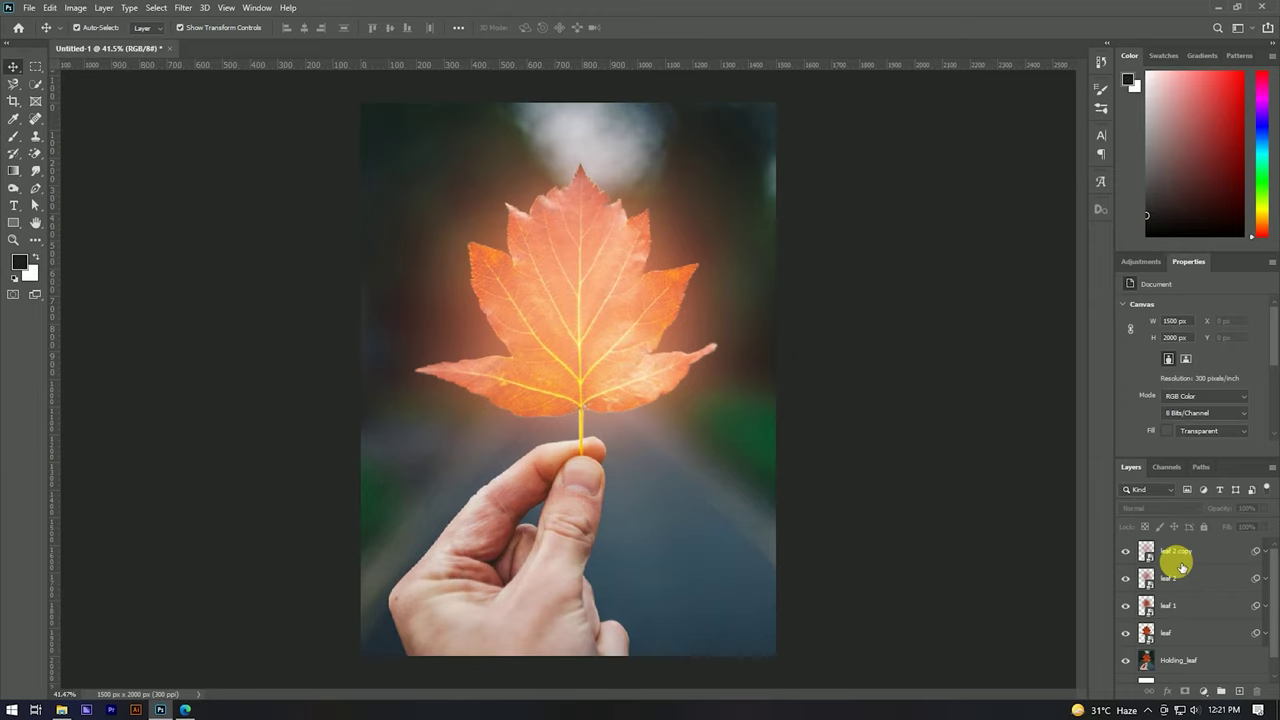
scroll(560, 286, "down", 2)
scroll(674, 260, "up", 2)
scroll(686, 260, "down", 2)
scroll(660, 362, "down", 1)
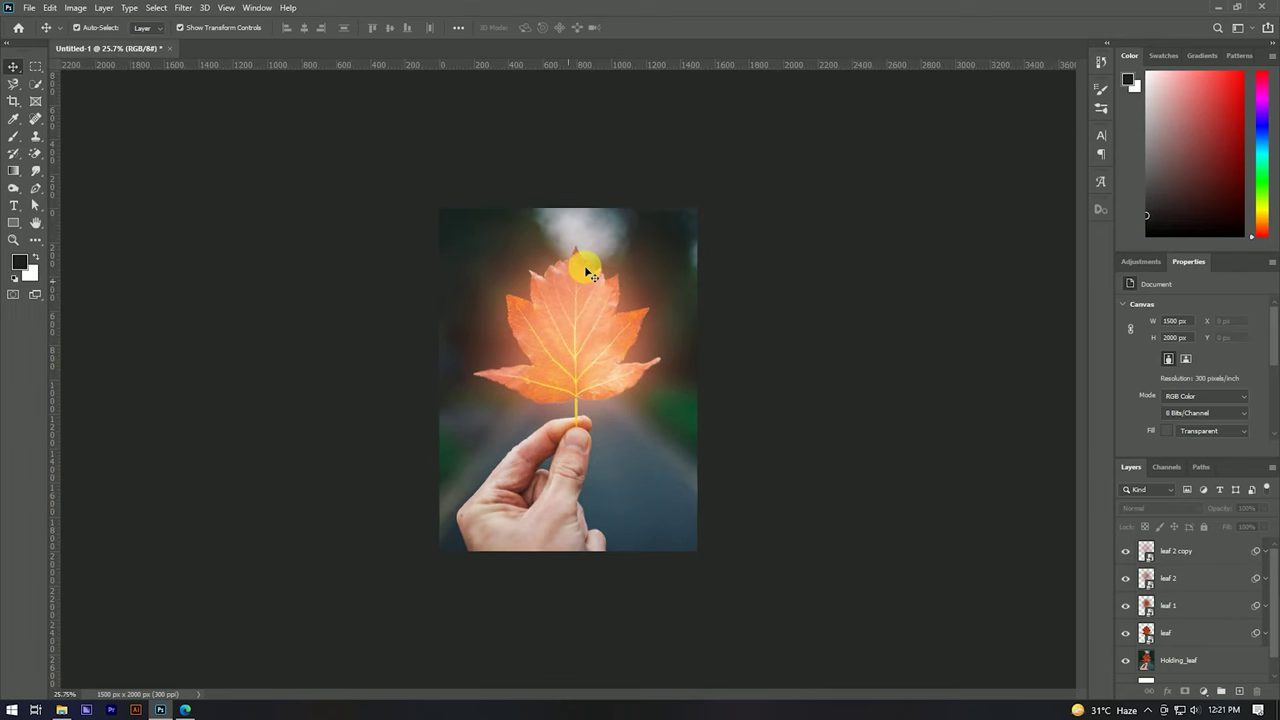
scroll(590, 260, "up", 4)
scroll(600, 251, "down", 1)
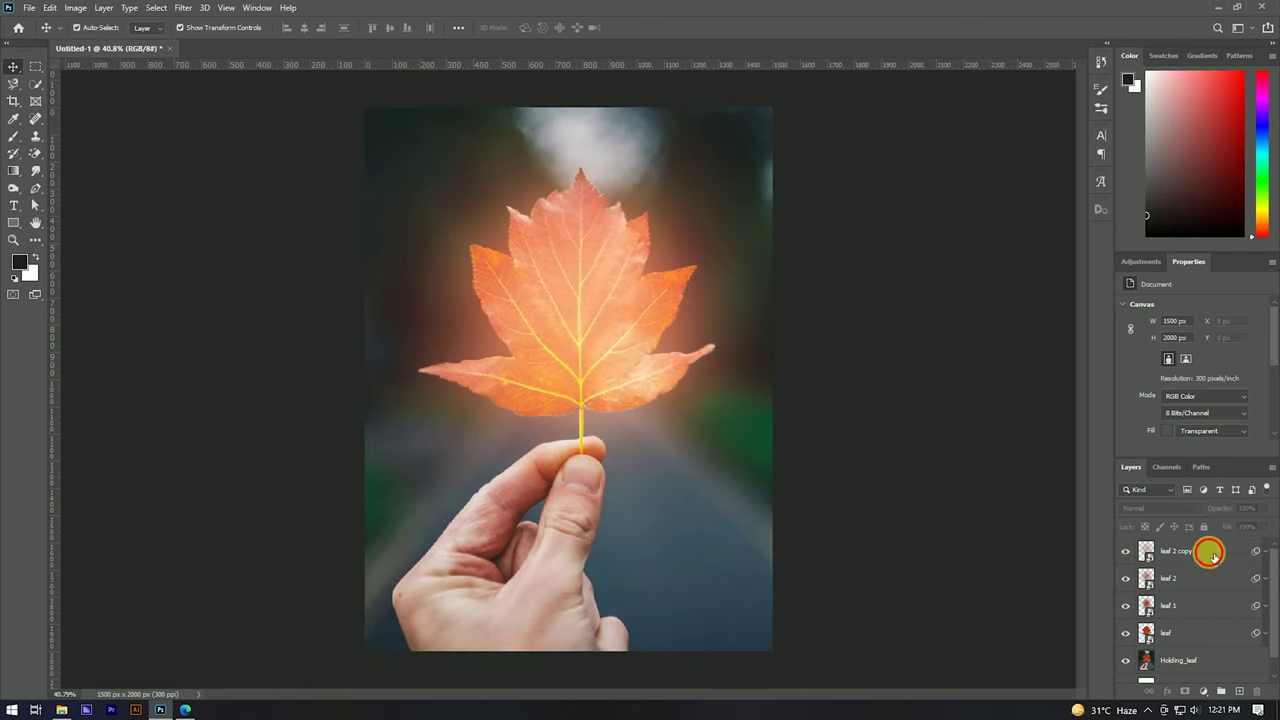
left_click(1213, 556)
left_click(1176, 633, "shift")
right_click(1187, 554)
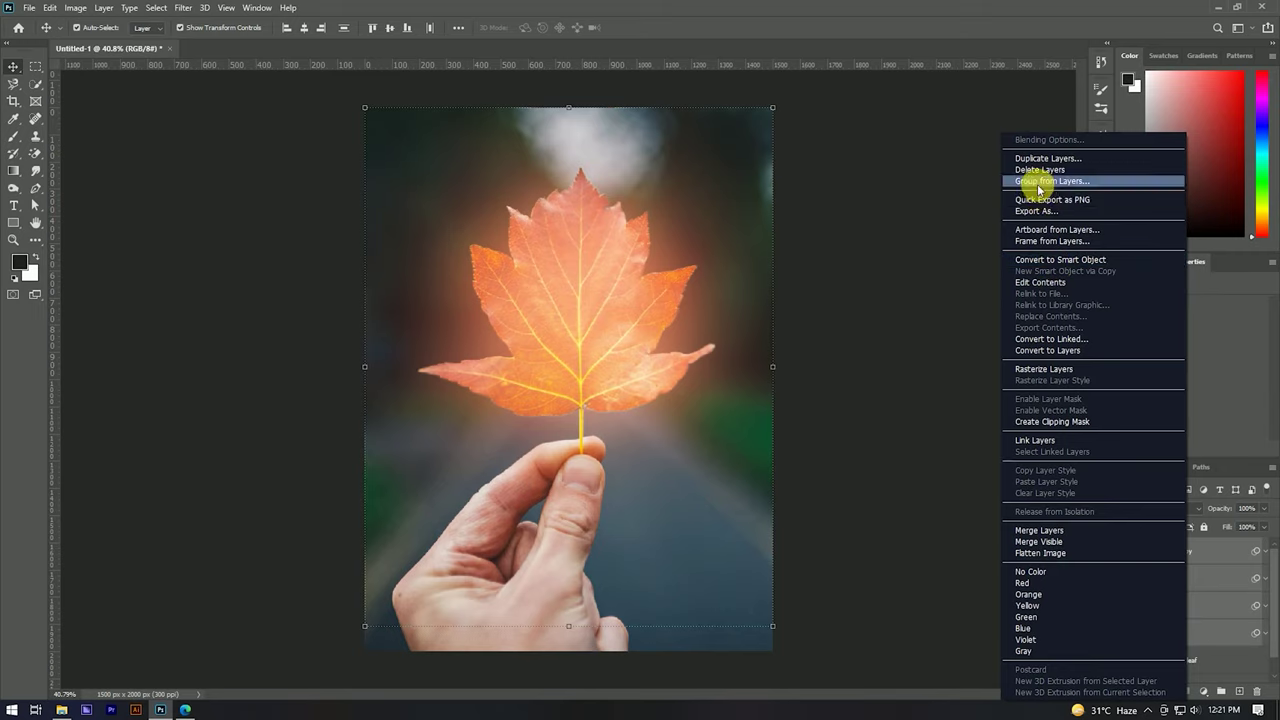
left_click(1040, 183)
left_click(739, 224)
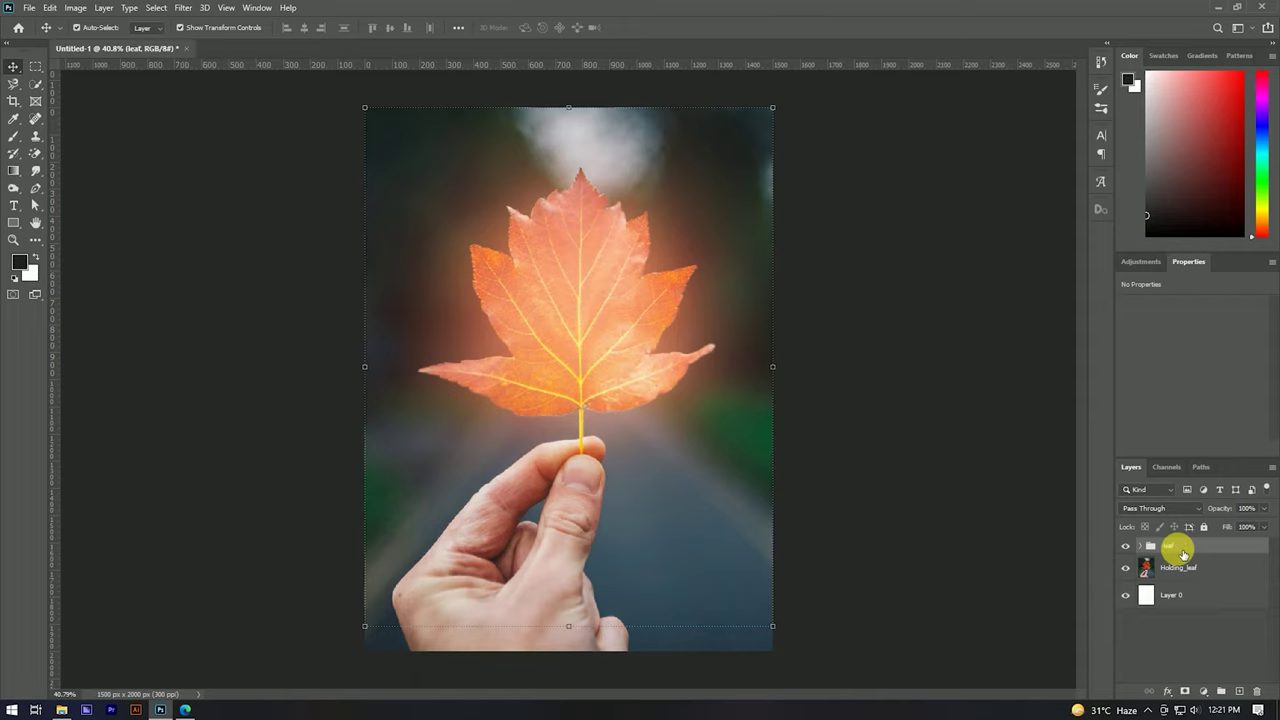
- Toggle the leaf group's visibility to compare the glow, then deselect it
left_click(1125, 546)
left_click(1185, 567)
left_click(1195, 545)
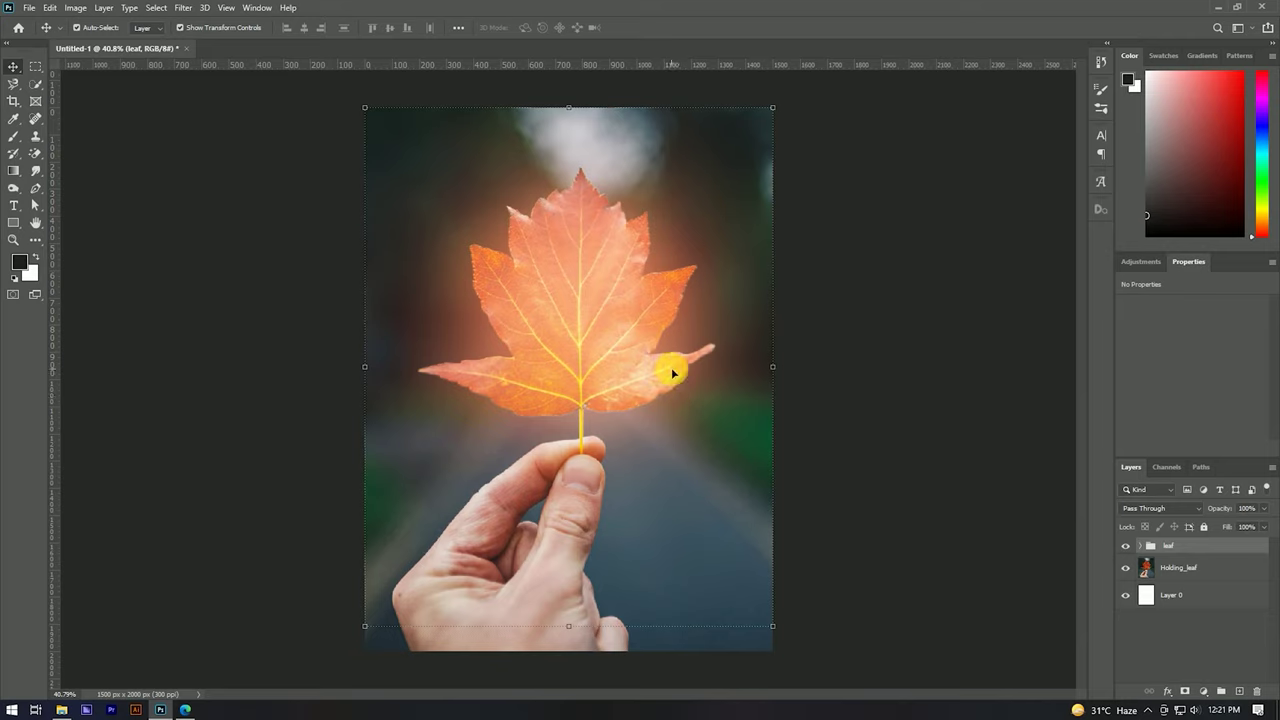
left_click(603, 293)
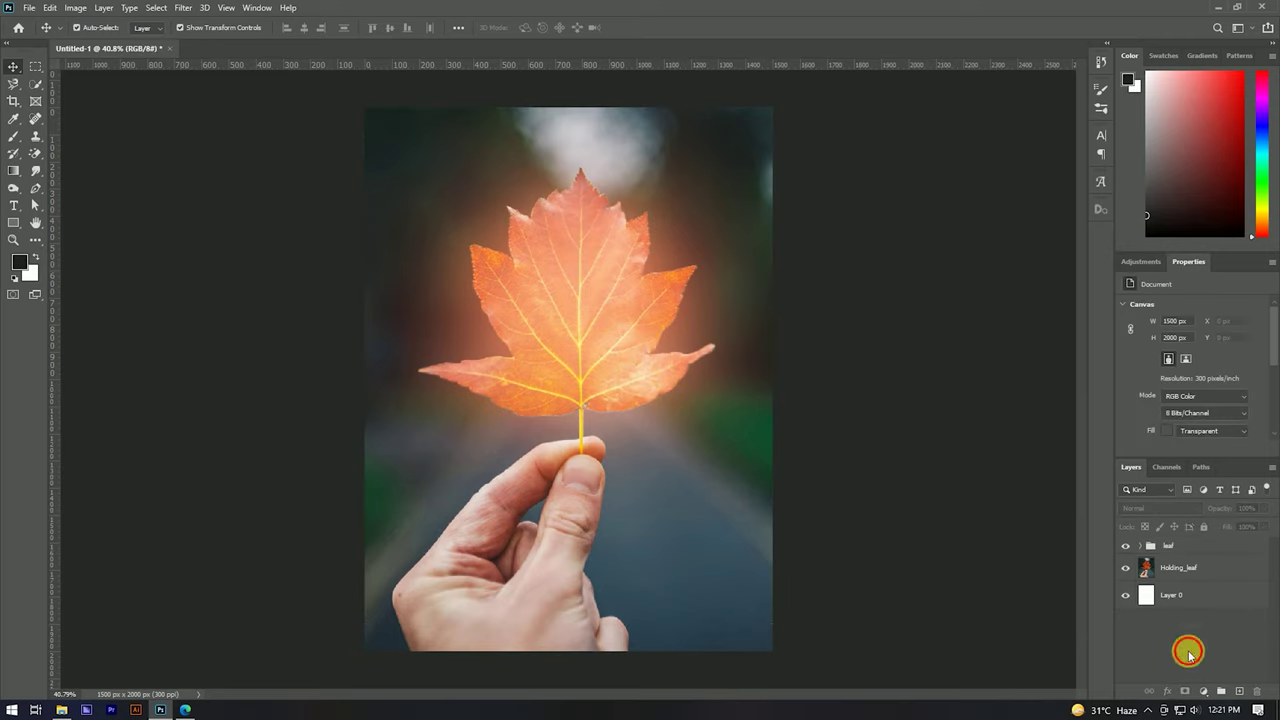
- Add a Hue/Saturation layer clipped to the leaf group with Hue -25 and Saturation +7
left_click(1193, 546)
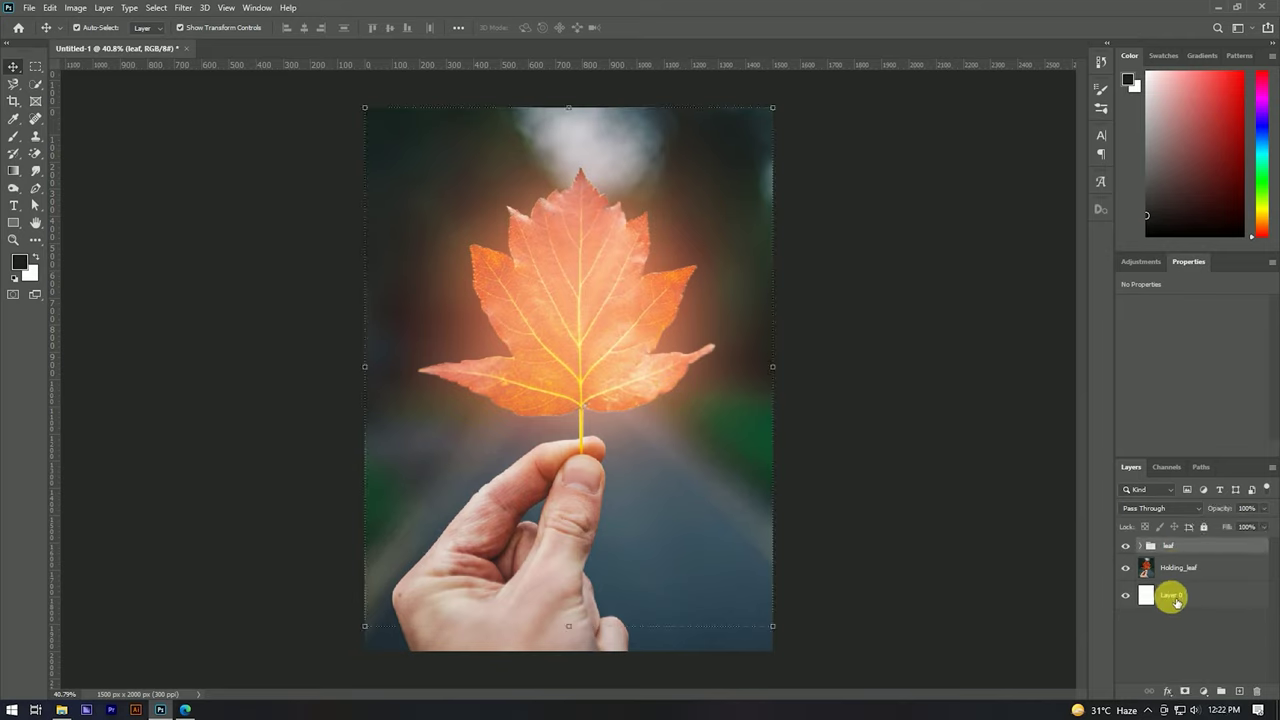
left_click(1205, 691)
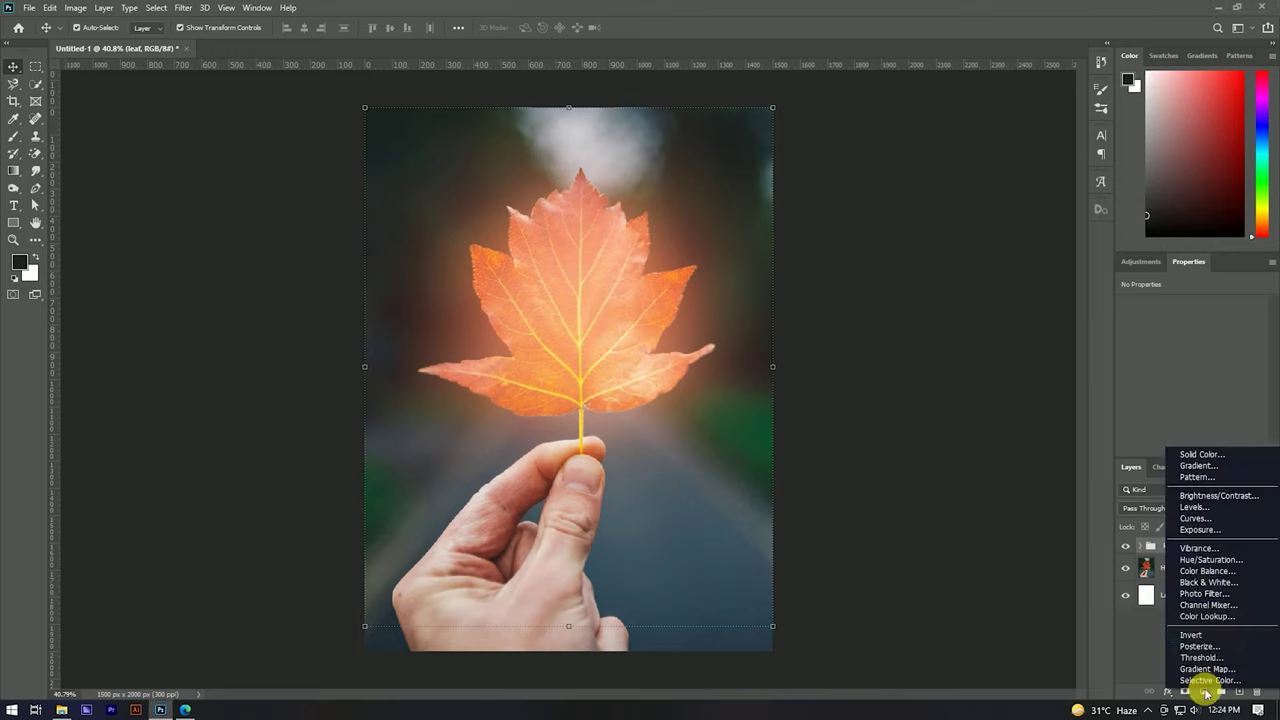
left_click(1205, 571)
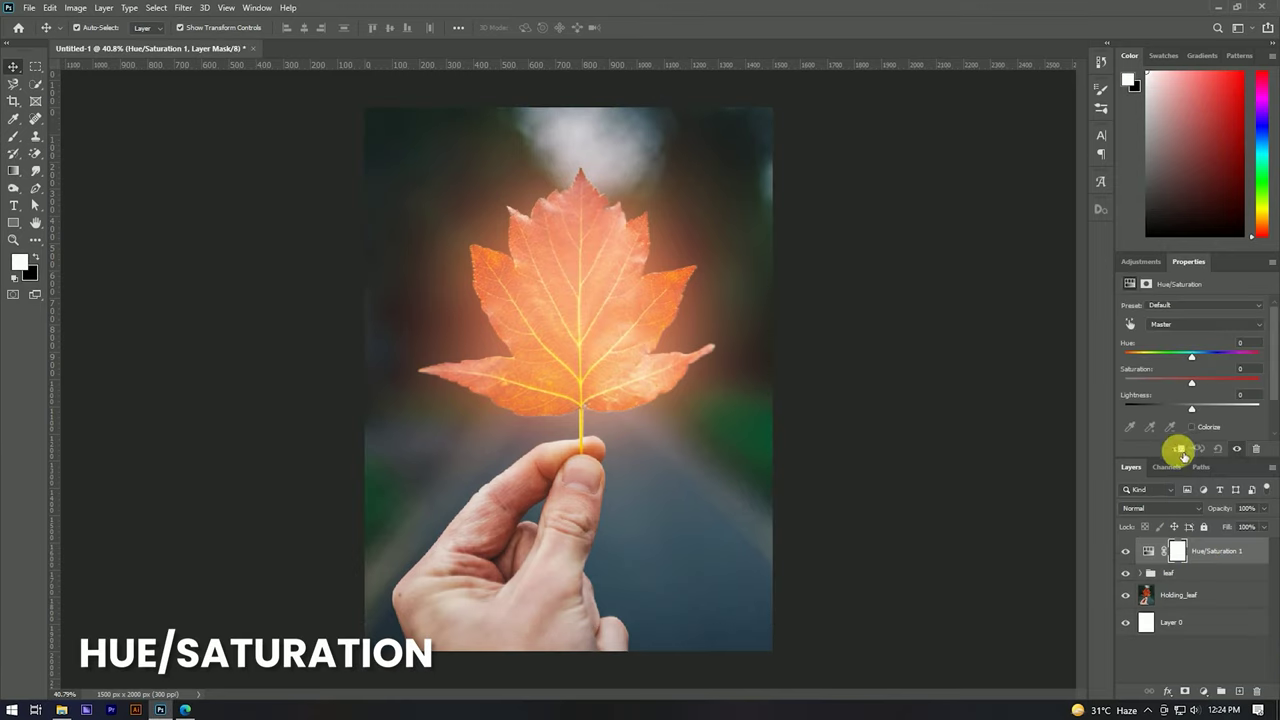
left_click(1181, 449)
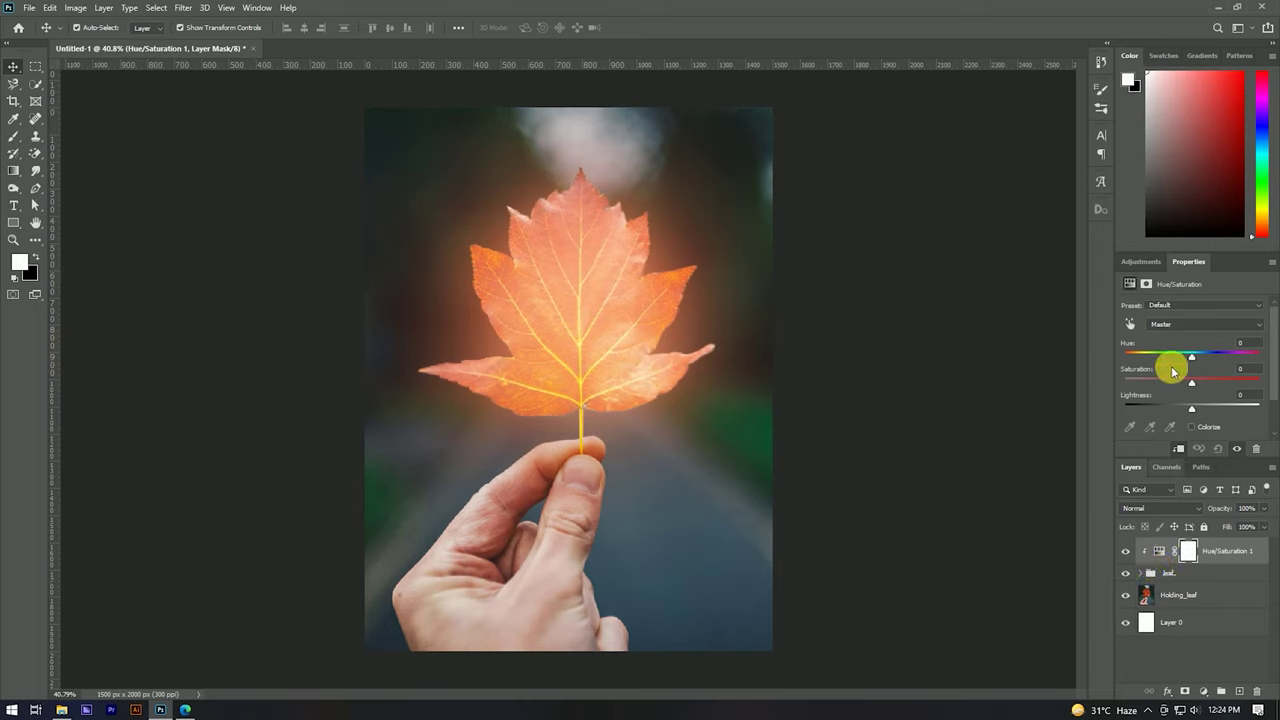
left_click_drag(1191, 363, 1176, 360)
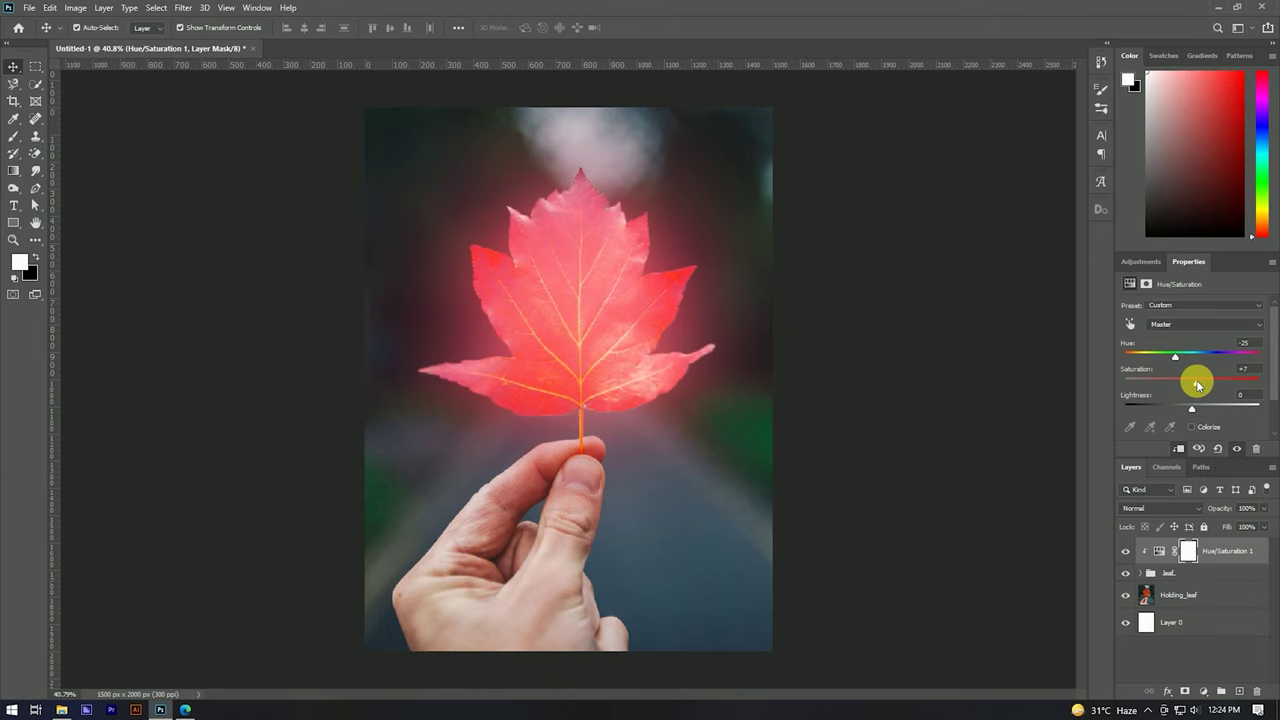
left_click(1192, 596)
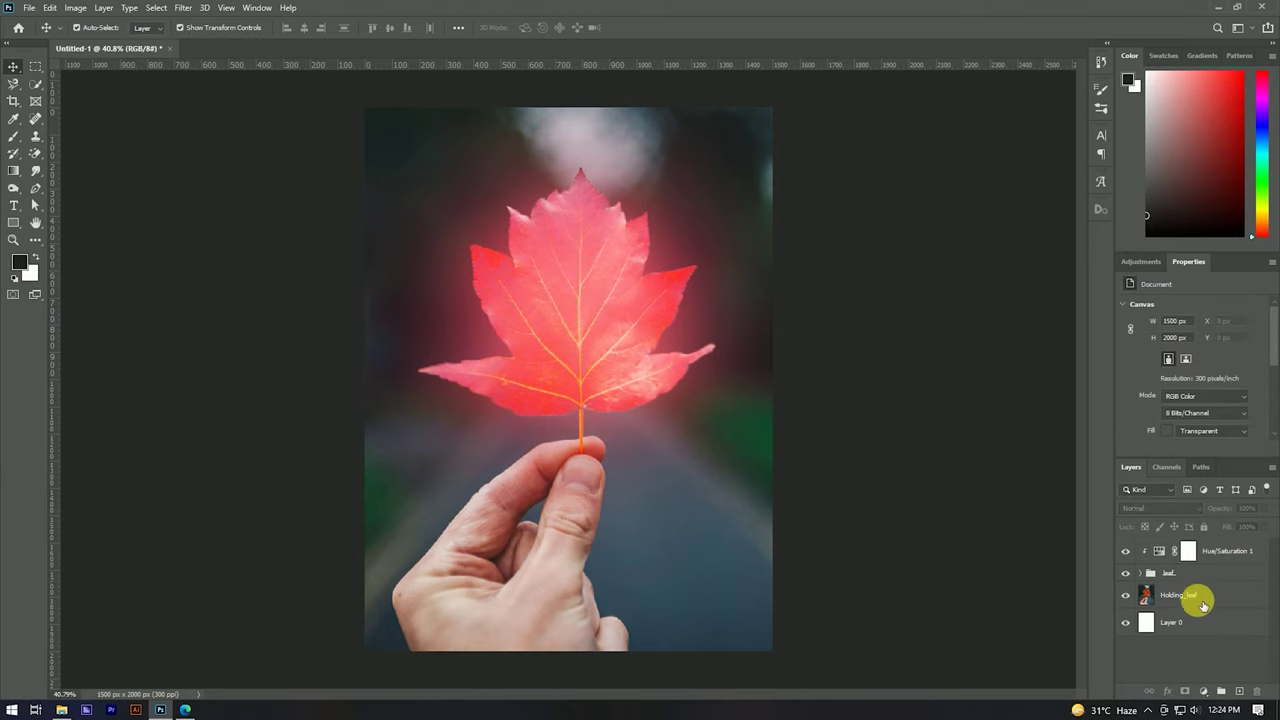
- Add Hue/Saturation 2 above Holding_leaf with Hue -12 and Saturation +6, then preview the whole image
left_click(1203, 691)
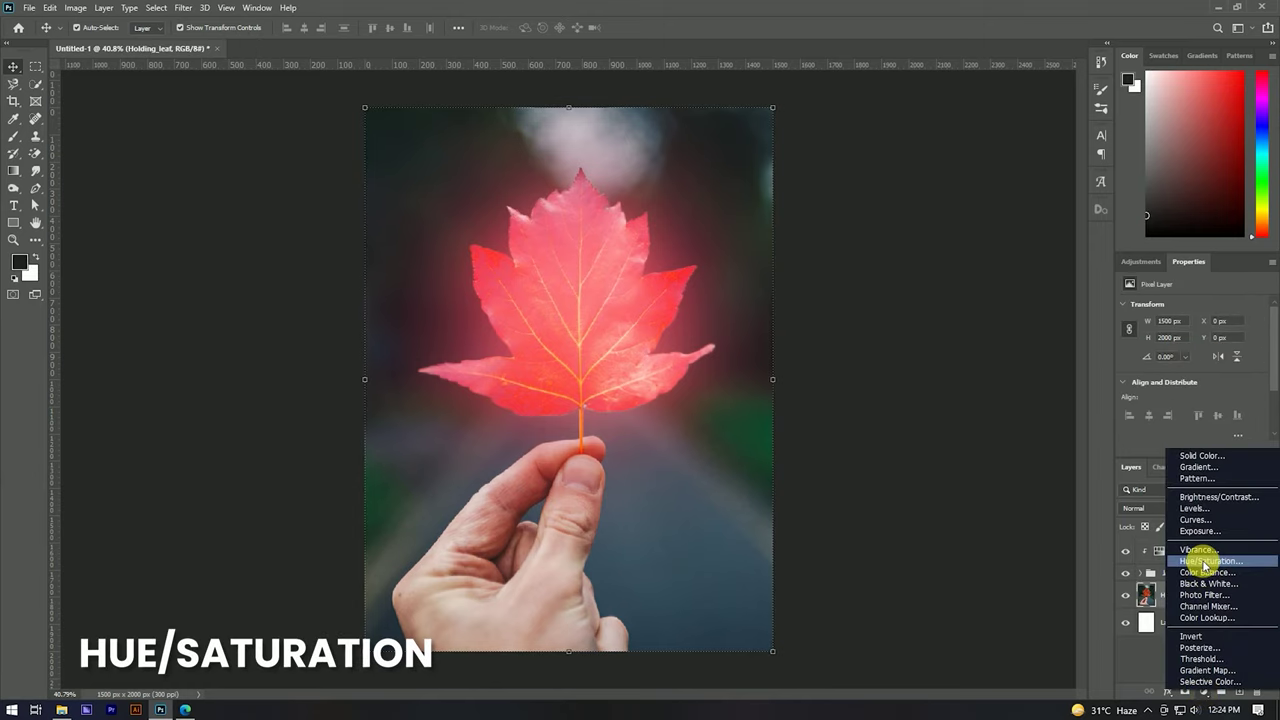
left_click(1208, 562)
left_click(1195, 358)
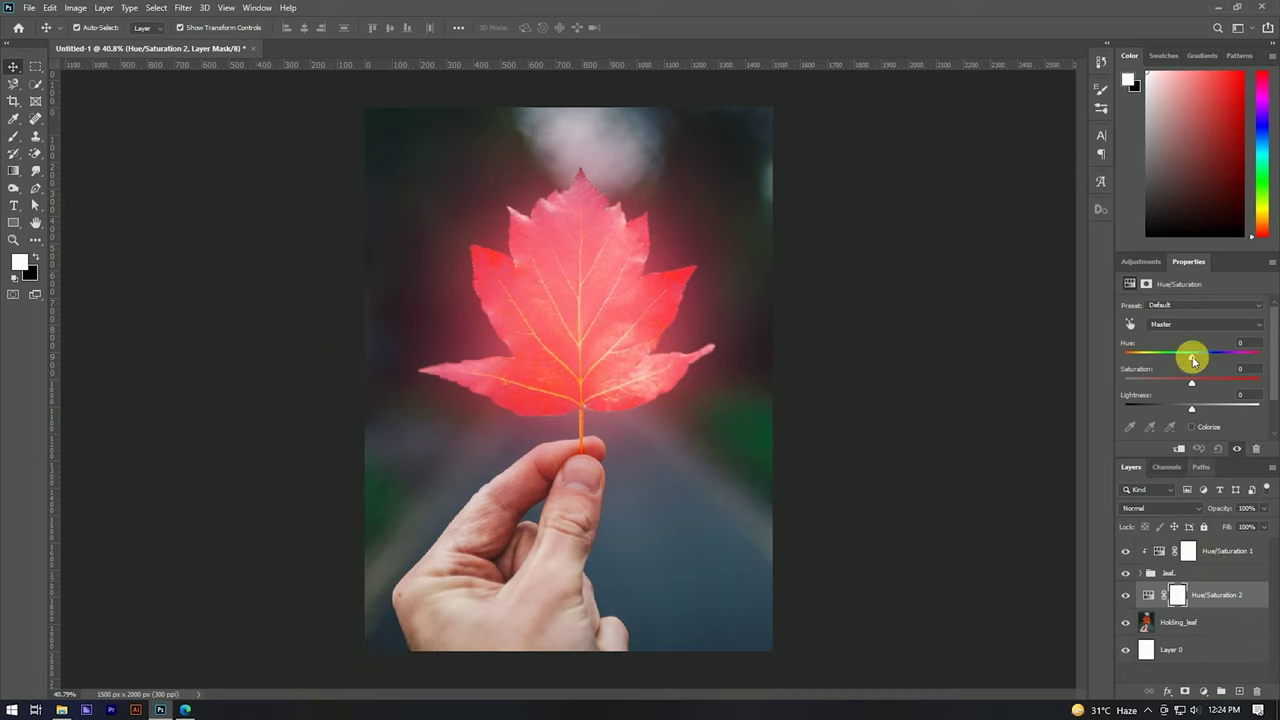
left_click_drag(1200, 358, 1190, 358)
left_click(1195, 622)
left_click(1200, 595)
key("ctrl+minus")
key("ctrl+minus")
key("ctrl+minus")
key("ctrl+0")
- Add an Exposure layer just above Holding_leaf set to Exposure -6.53 and Gamma 0.92
left_click(1245, 556)
left_click(1203, 691)
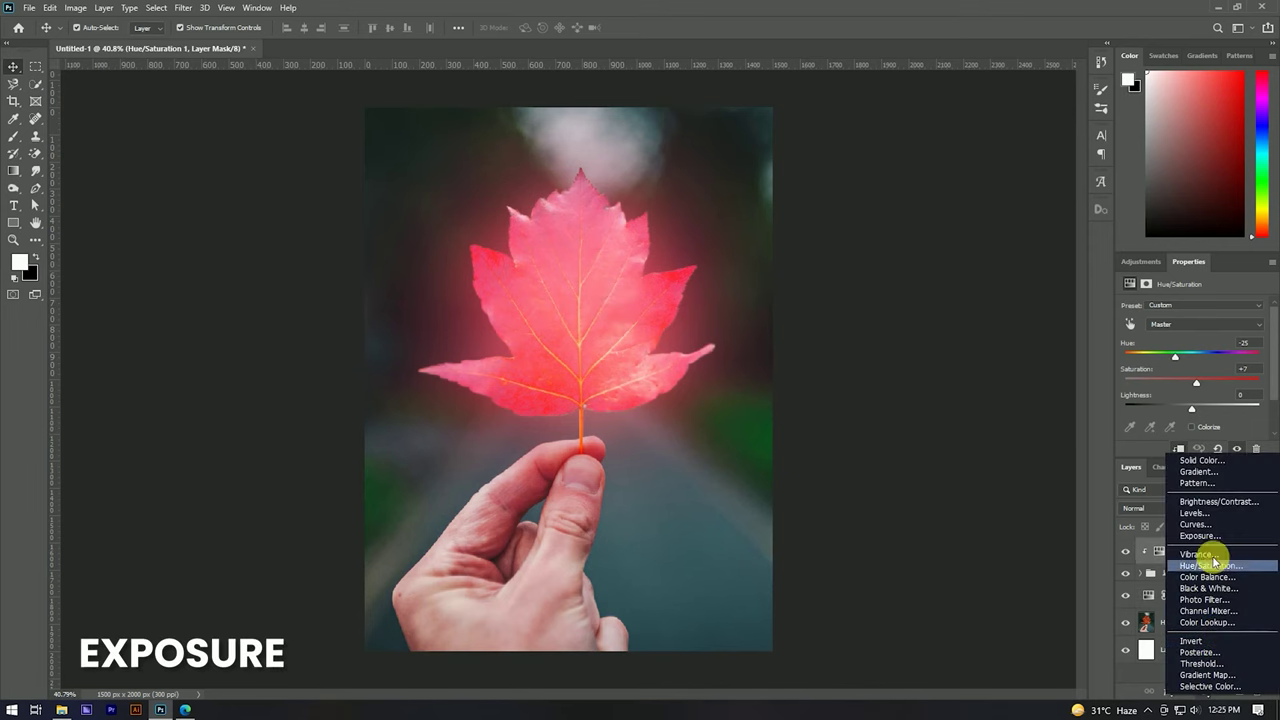
left_click(1203, 536)
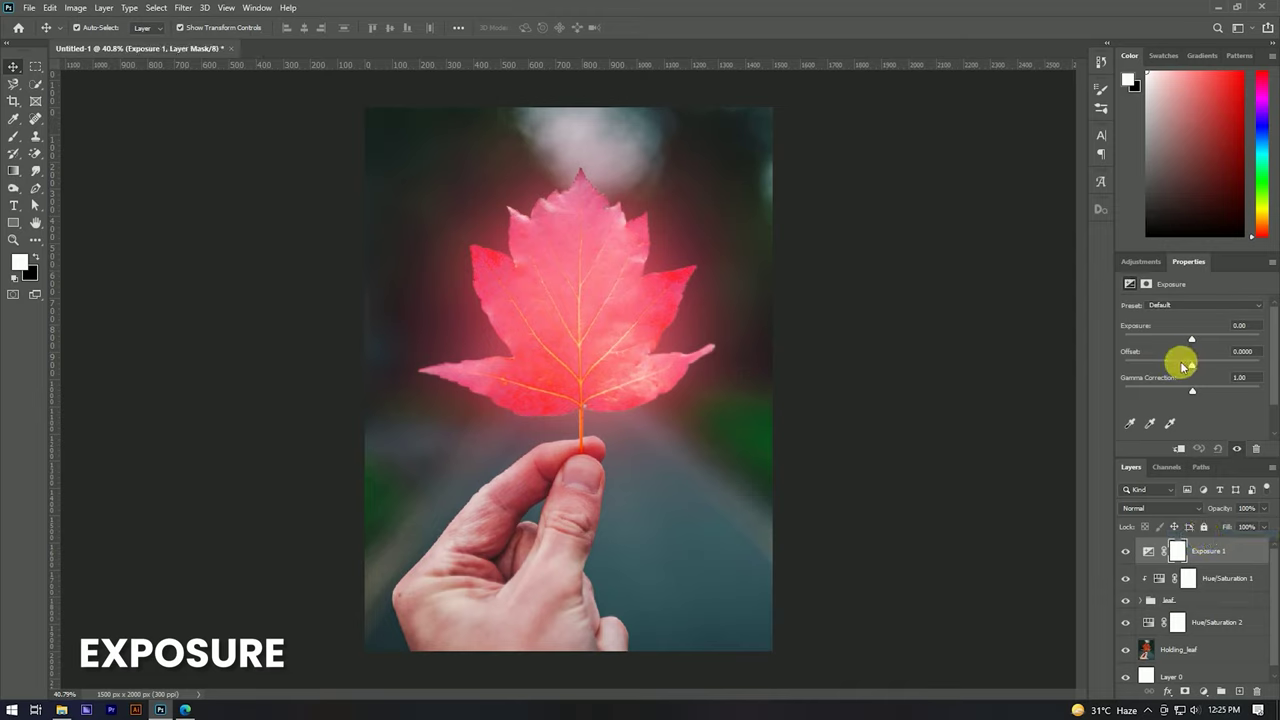
left_click_drag(1205, 578, 1211, 642)
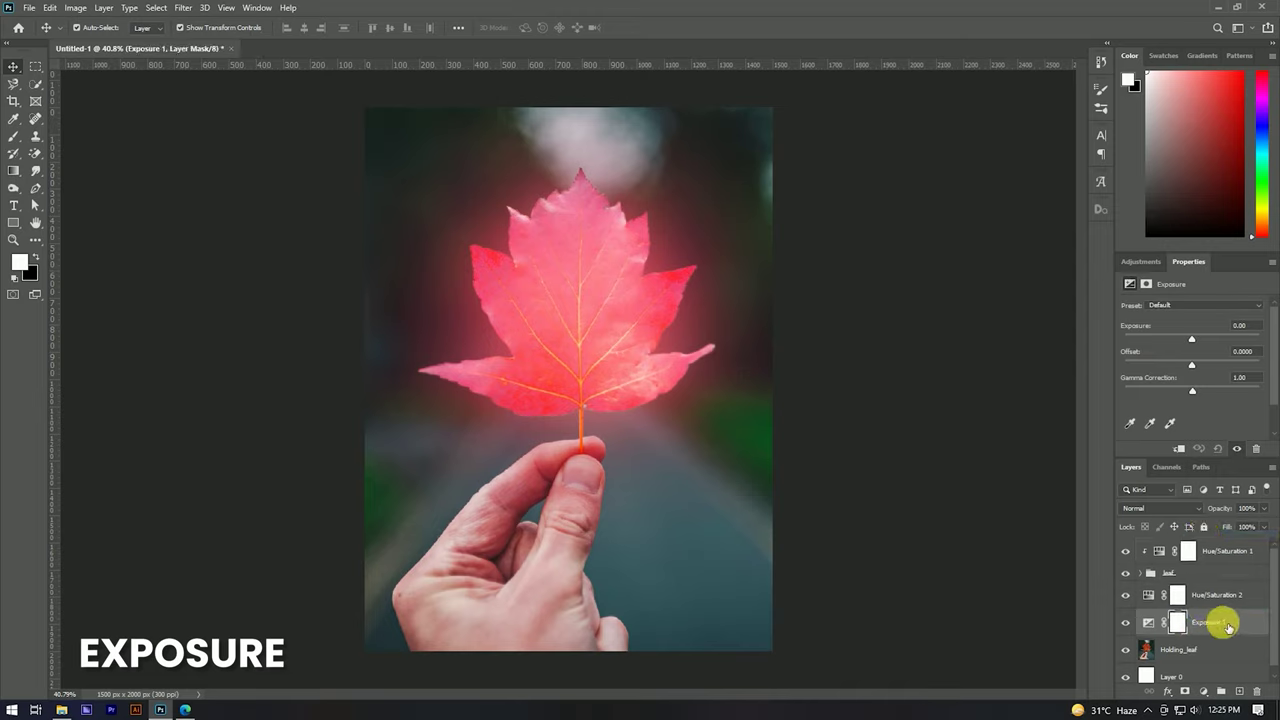
left_click_drag(1191, 338, 1147, 338)
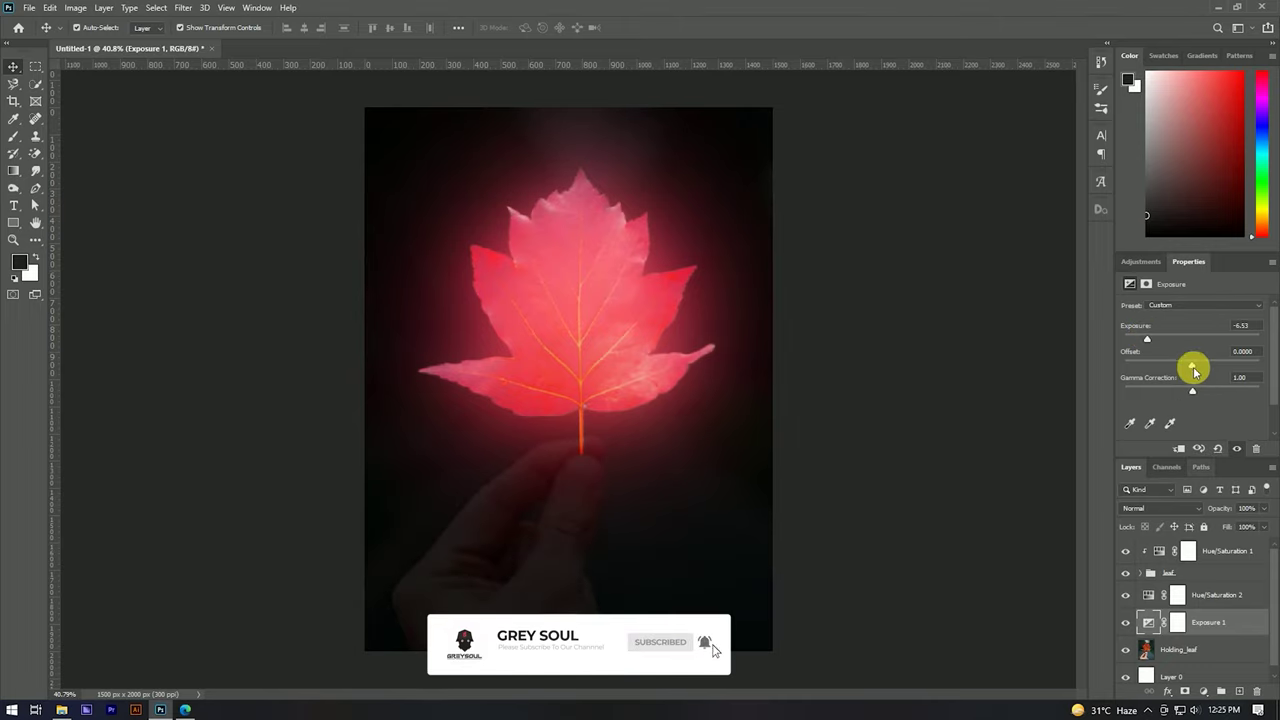
left_click_drag(1193, 389, 1197, 389)
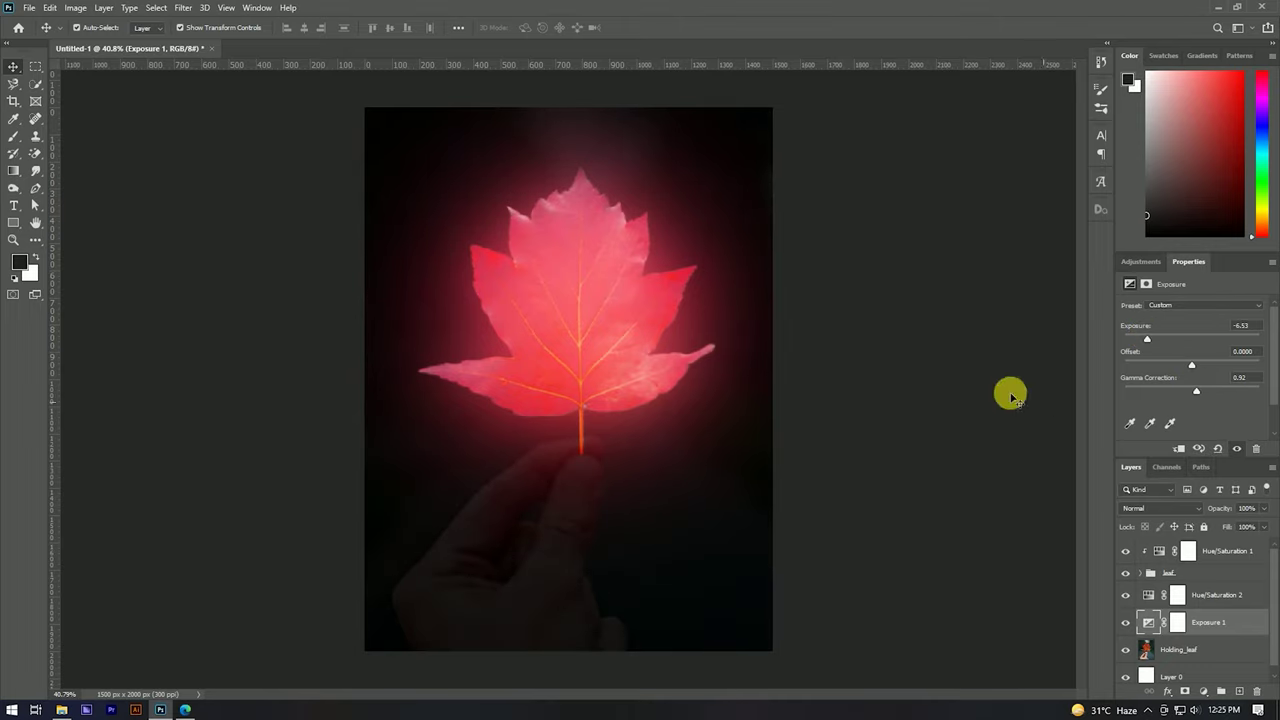
- Select the Exposure 1 mask and set up an enlarged brush painting in black
scroll(634, 304, "down", 2)
left_click(1193, 624)
key("b")
key("x")
scroll(743, 560, "up", 2)
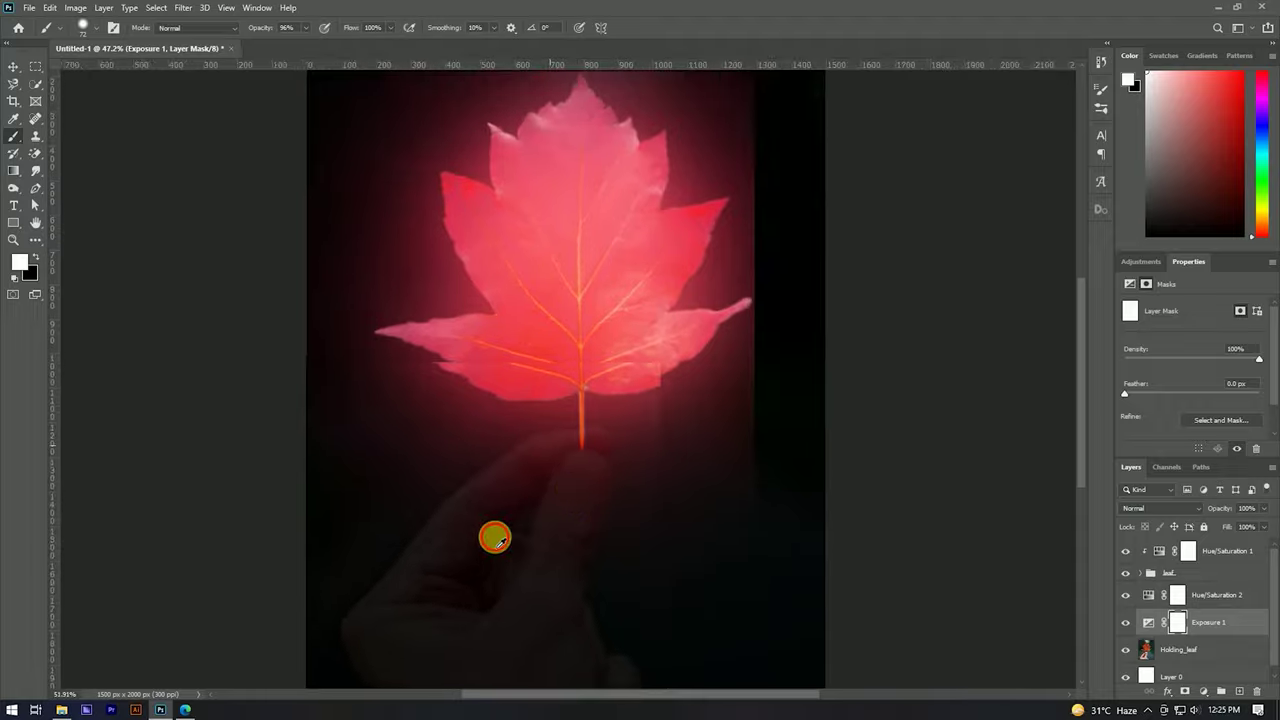
scroll(491, 534, "up", 3)
scroll(609, 400, "down", 1)
scroll(600, 430, "up", 1)
scroll(580, 290, "down", 2)
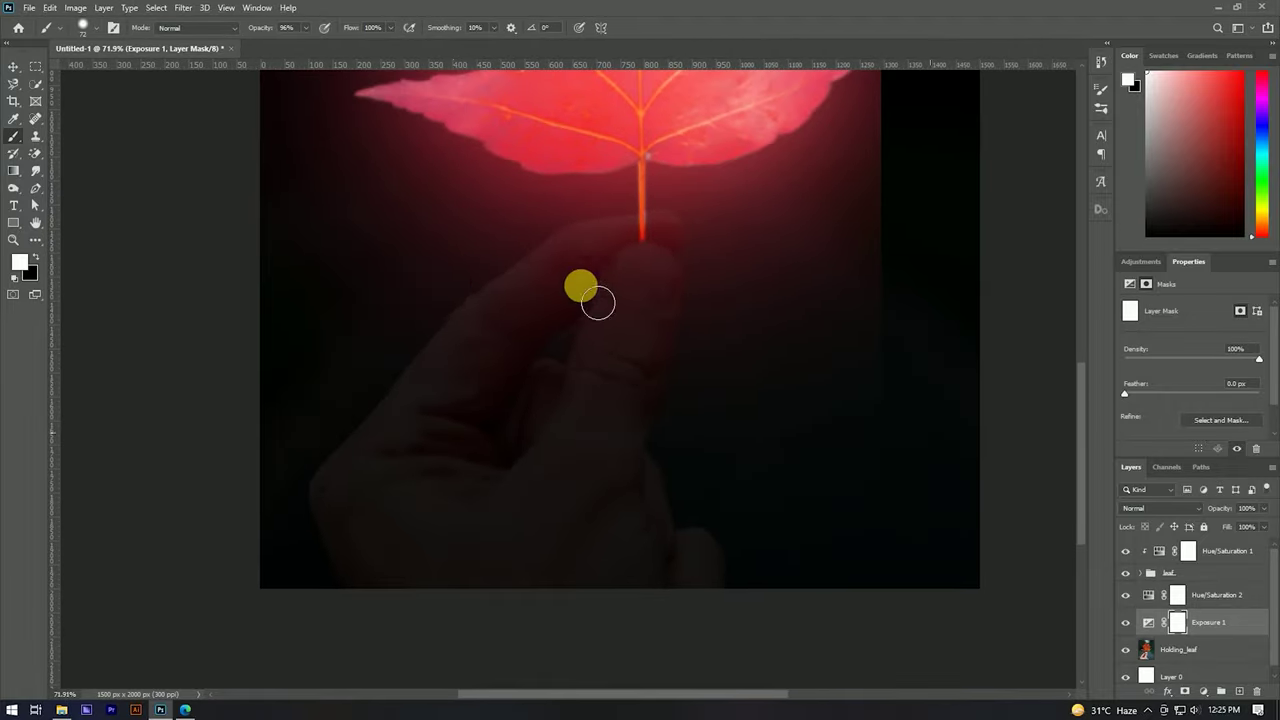
key("bracketright")
key("bracketright")
key("bracketright")
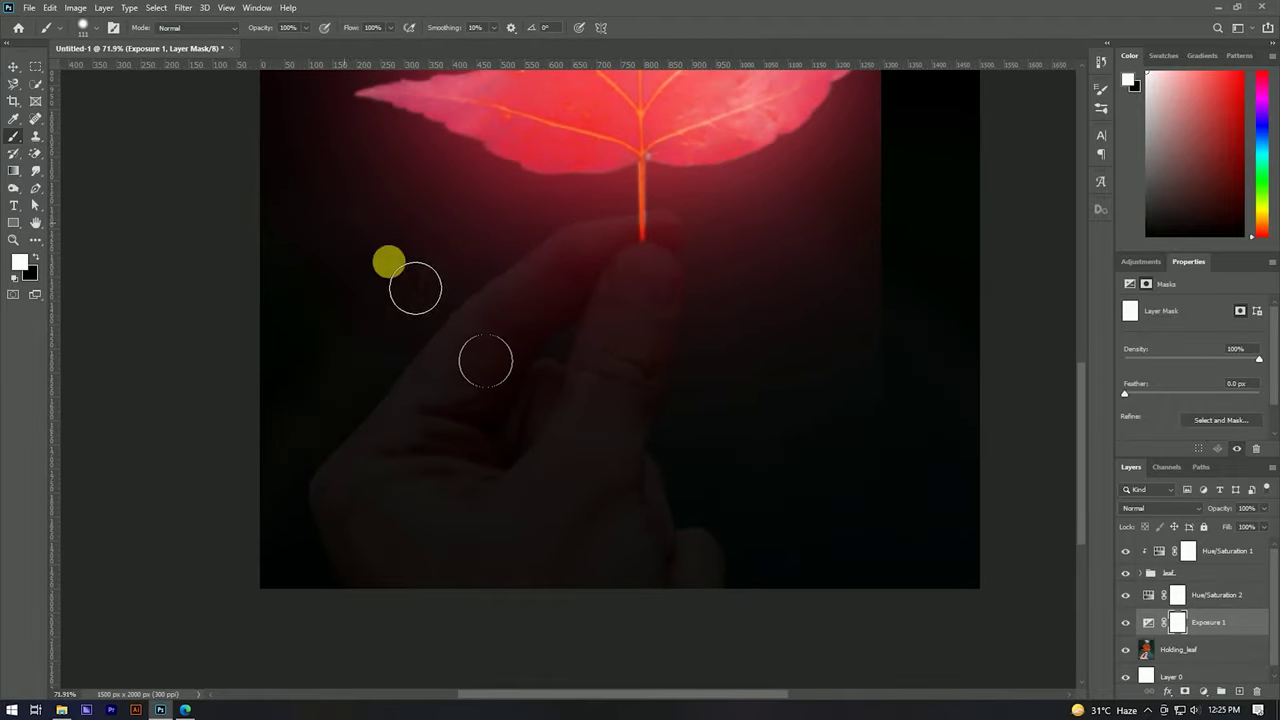
scroll(554, 443, "down", 3)
scroll(600, 314, "up", 4)
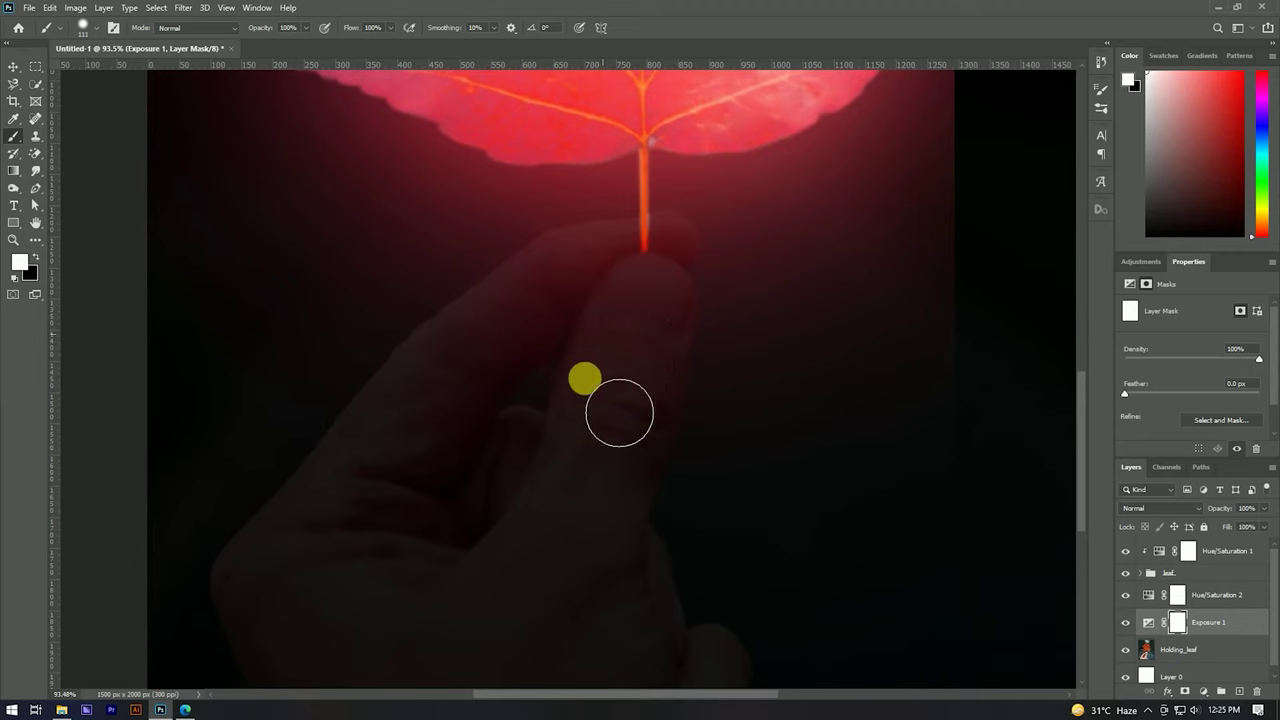
key("x")
- Paint black on the mask over the thumb and lower palm to restore the hand
left_click_drag(600, 500, 530, 430)
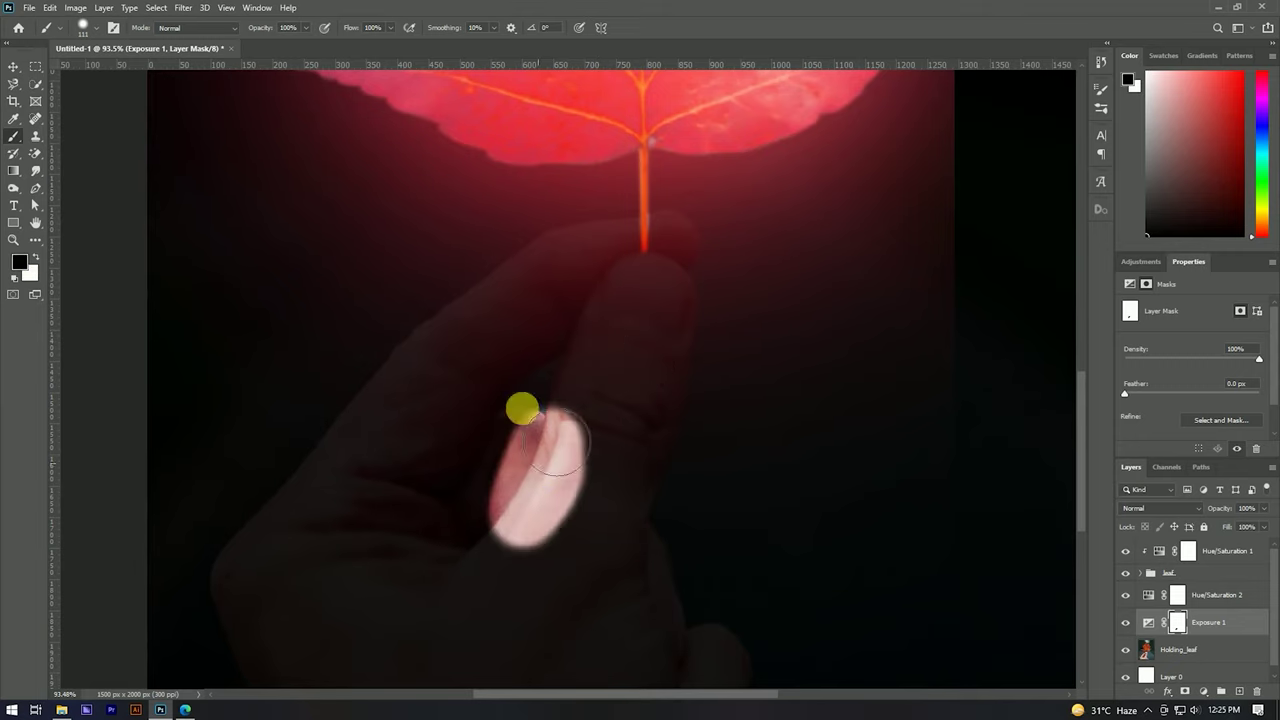
scroll(528, 450, "down", 1)
left_click_drag(540, 330, 420, 440)
mouse_move(458, 547)
left_mouse_down()
mouse_move(594, 278)
mouse_move(323, 556)
mouse_move(380, 491)
mouse_move(406, 560)
mouse_move(492, 517)
mouse_move(575, 445)
left_mouse_up()
mouse_move(611, 260)
left_mouse_down()
mouse_move(491, 380)
mouse_move(534, 314)
mouse_move(571, 361)
mouse_move(458, 380)
mouse_move(565, 372)
mouse_move(334, 400)
mouse_move(586, 369)
mouse_move(600, 407)
mouse_move(620, 371)
mouse_move(587, 463)
mouse_move(602, 530)
left_mouse_up()
scroll(571, 361, "up", 5)
scroll(602, 530, "down", 2)
mouse_move(586, 449)
left_mouse_down()
mouse_move(608, 400)
mouse_move(551, 491)
left_mouse_up()
scroll(551, 491, "down", 3)
- Refine the mask along the thumb's right edge and nail, then review the result
mouse_move(518, 311)
left_mouse_down()
mouse_move(591, 166)
mouse_move(591, 186)
mouse_move(564, 205)
mouse_move(577, 237)
mouse_move(569, 306)
mouse_move(477, 341)
left_mouse_up()
scroll(569, 306, "down", 3)
scroll(477, 341, "down", 3)
mouse_move(571, 249)
left_mouse_down()
mouse_move(554, 263)
mouse_move(500, 434)
mouse_move(457, 497)
left_mouse_up()
scroll(457, 497, "down", 3)
mouse_move(495, 300)
left_mouse_down()
mouse_move(444, 515)
mouse_move(523, 249)
mouse_move(577, 360)
mouse_move(571, 414)
mouse_move(497, 543)
mouse_move(574, 329)
mouse_move(577, 443)
mouse_move(660, 429)
mouse_move(569, 517)
mouse_move(637, 429)
mouse_move(671, 463)
mouse_move(660, 529)
mouse_move(655, 443)
left_mouse_up()
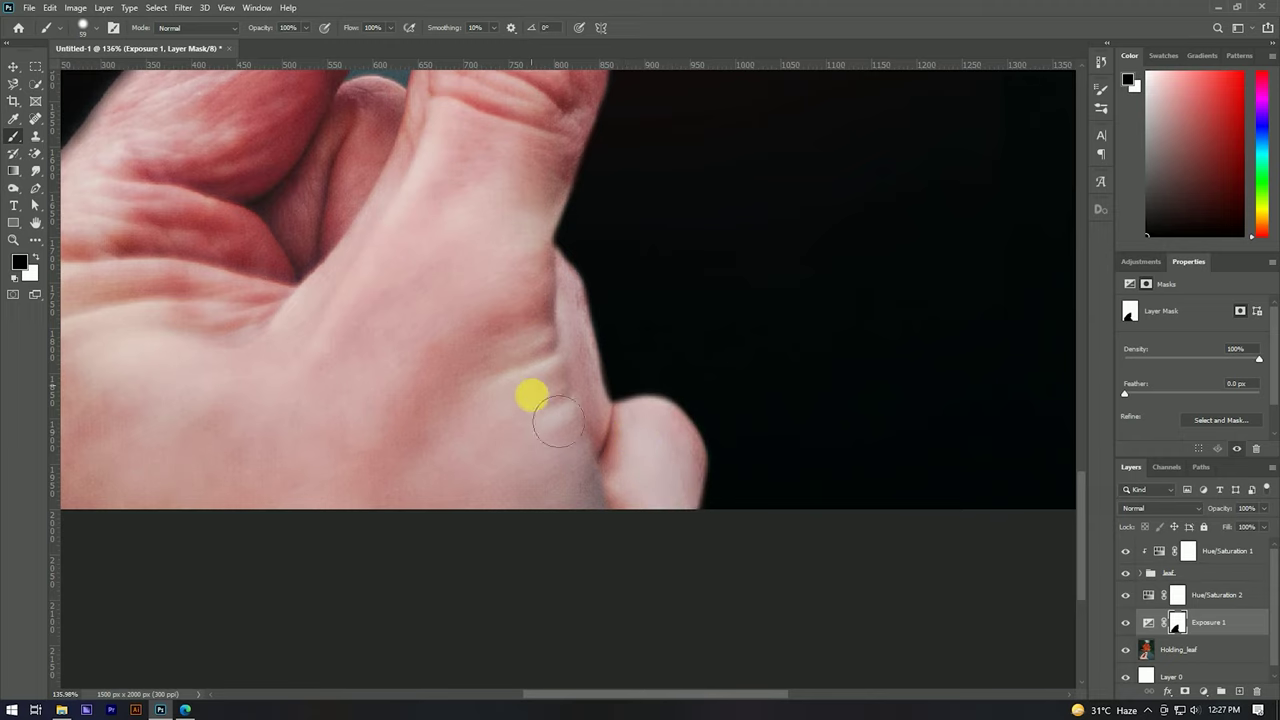
scroll(529, 380, "down", 4)
scroll(466, 214, "up", 1)
scroll(537, 271, "down", 1)
scroll(317, 223, "up", 3)
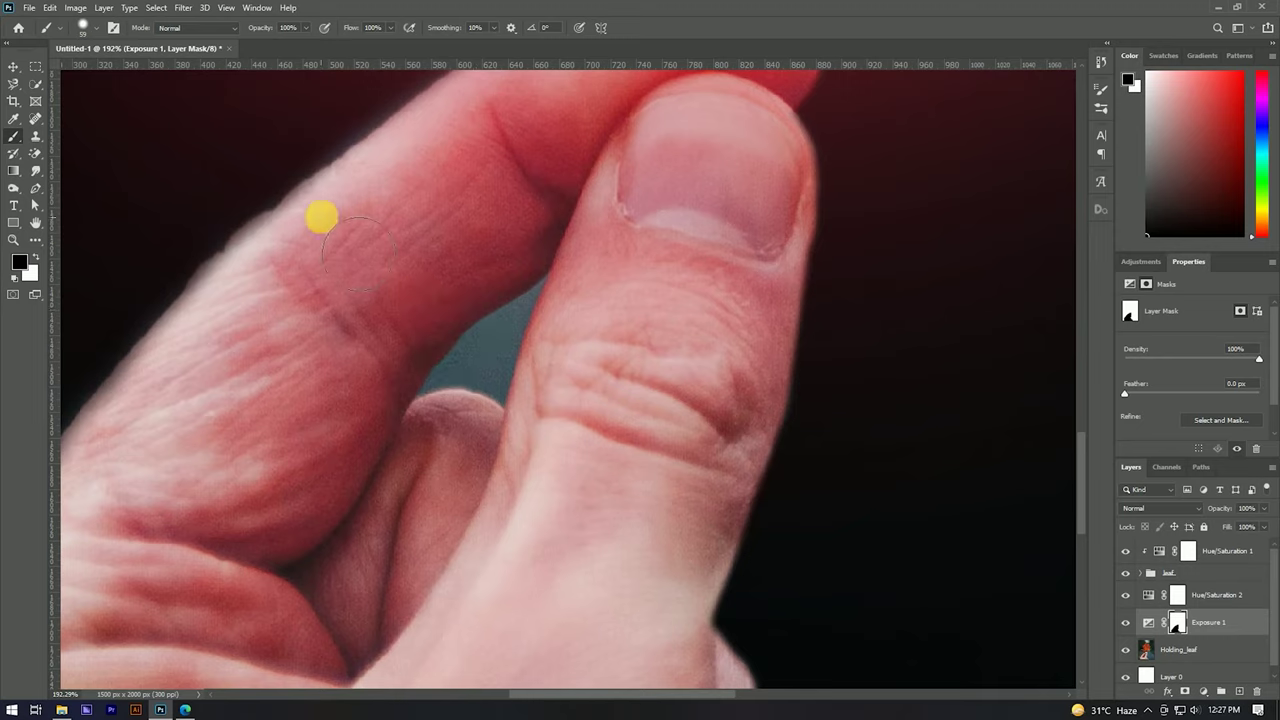
scroll(357, 251, "up", 1)
scroll(507, 312, "down", 3)
scroll(507, 312, "down", 1)
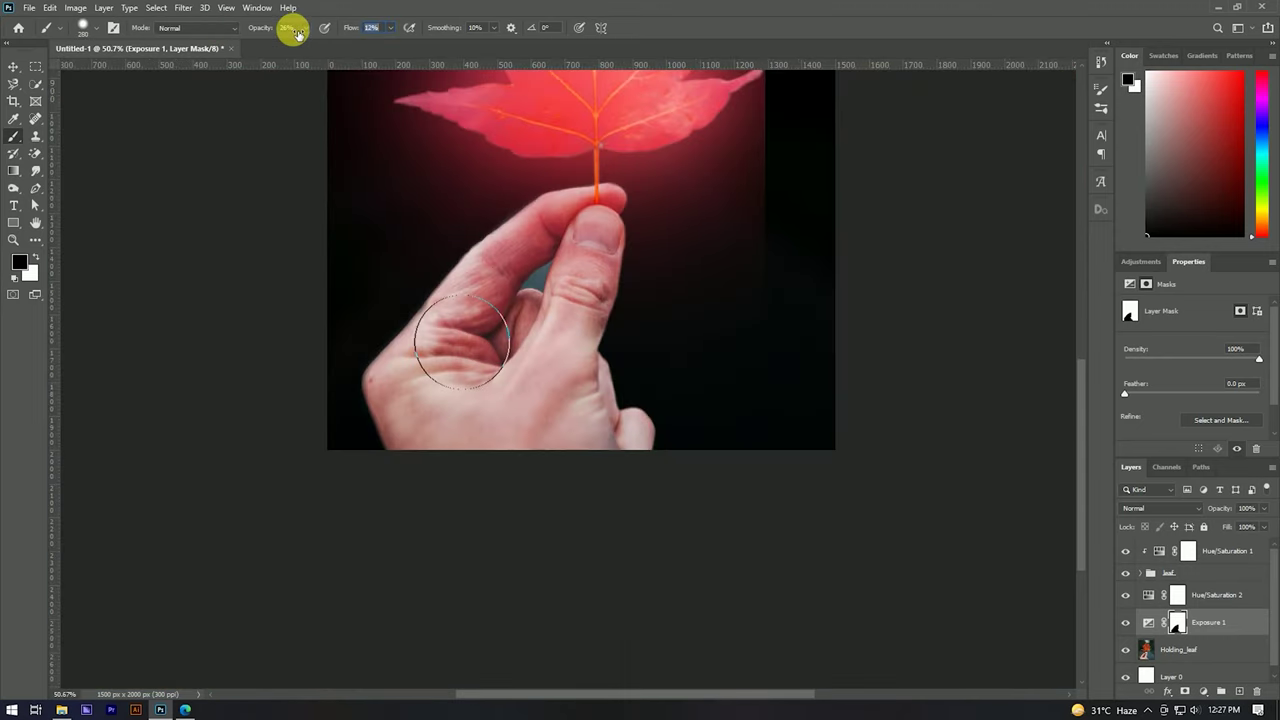
- Enlarge the brush and paint a faint mask stroke over the hand up to the thumb
left_click_drag(461, 340, 565, 355)
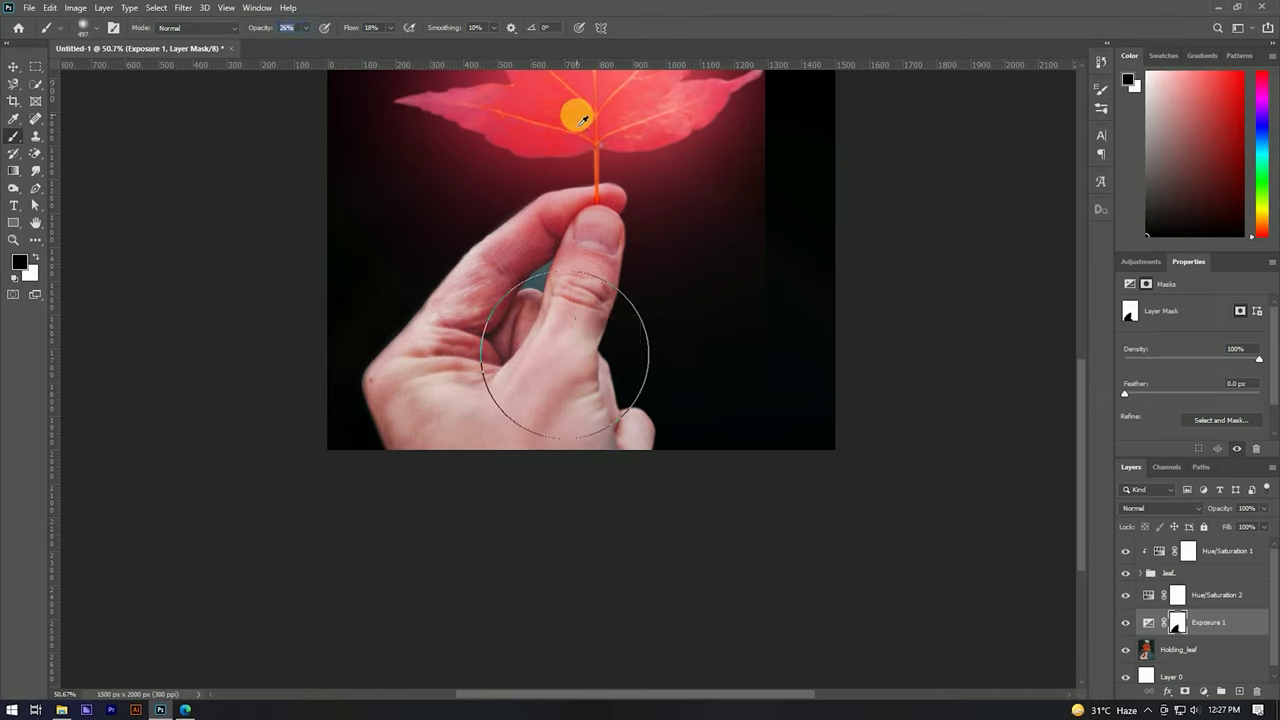
key("bracketleft")
left_click_drag(484, 485, 643, 307)
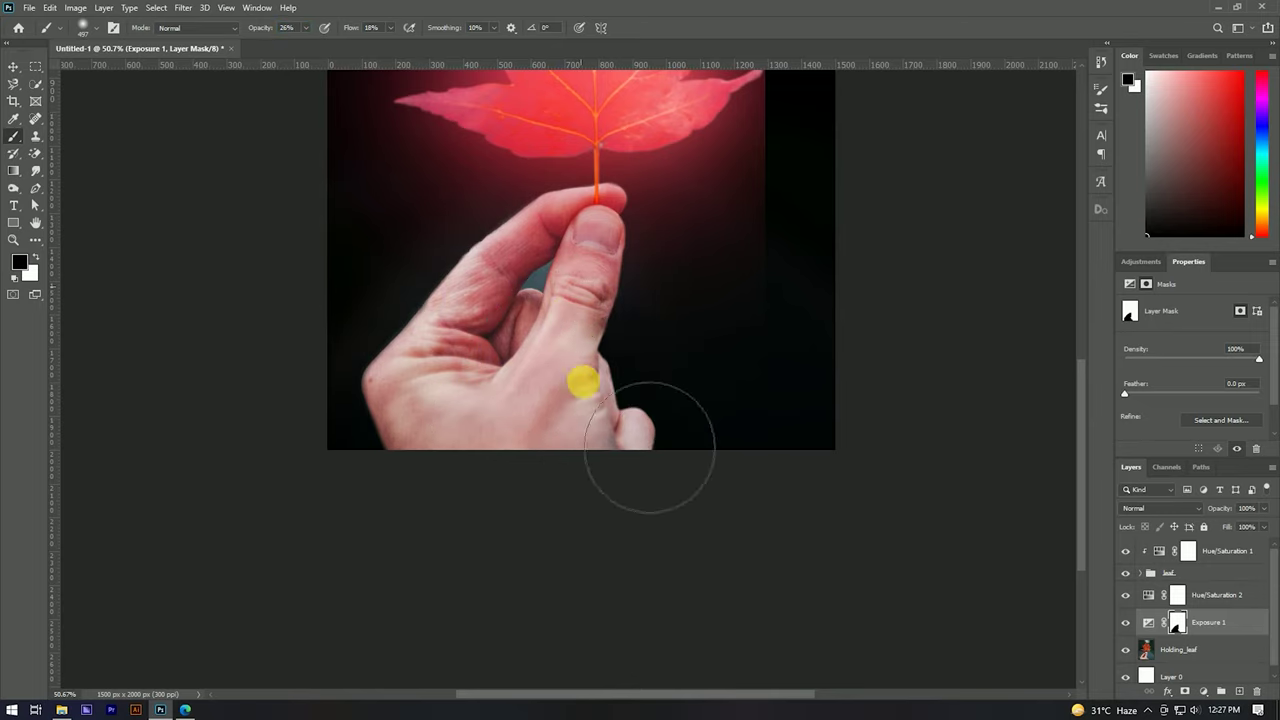
scroll(554, 514, "down", 3, "alt")
scroll(549, 527, "up", 2, "alt")
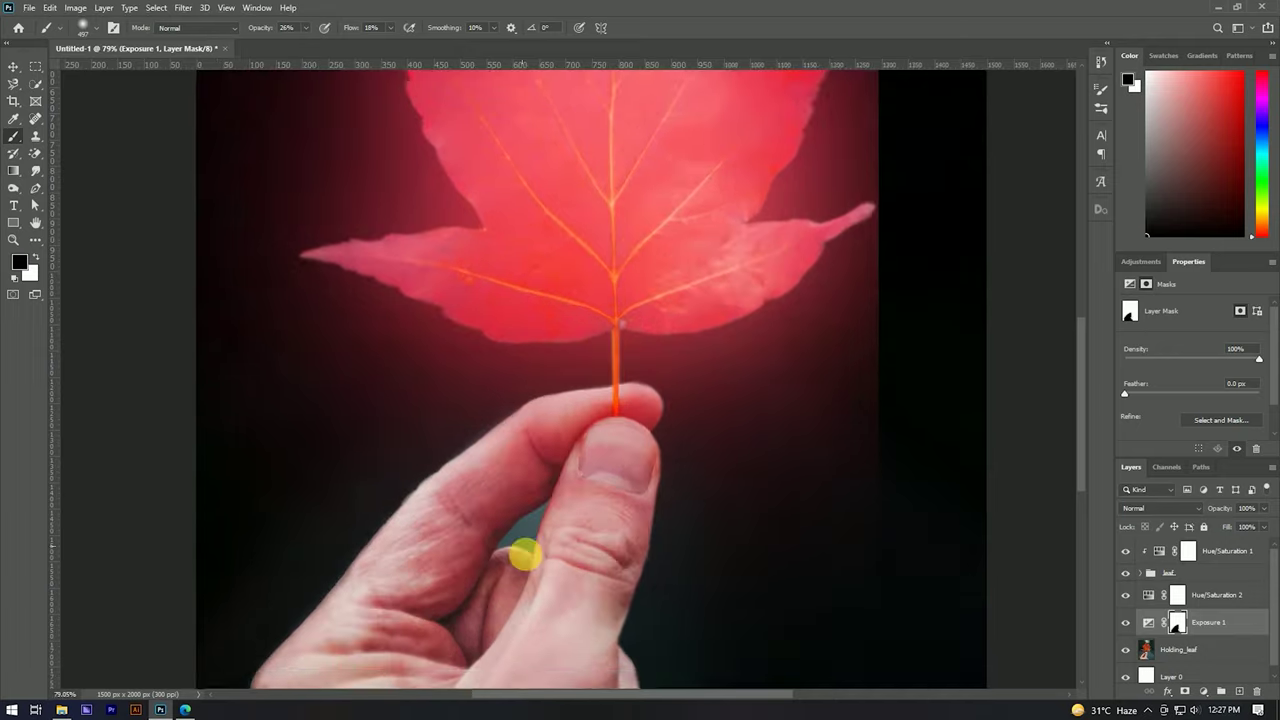
scroll(523, 549, "up", 2, "alt")
scroll(609, 274, "up", 2, "alt")
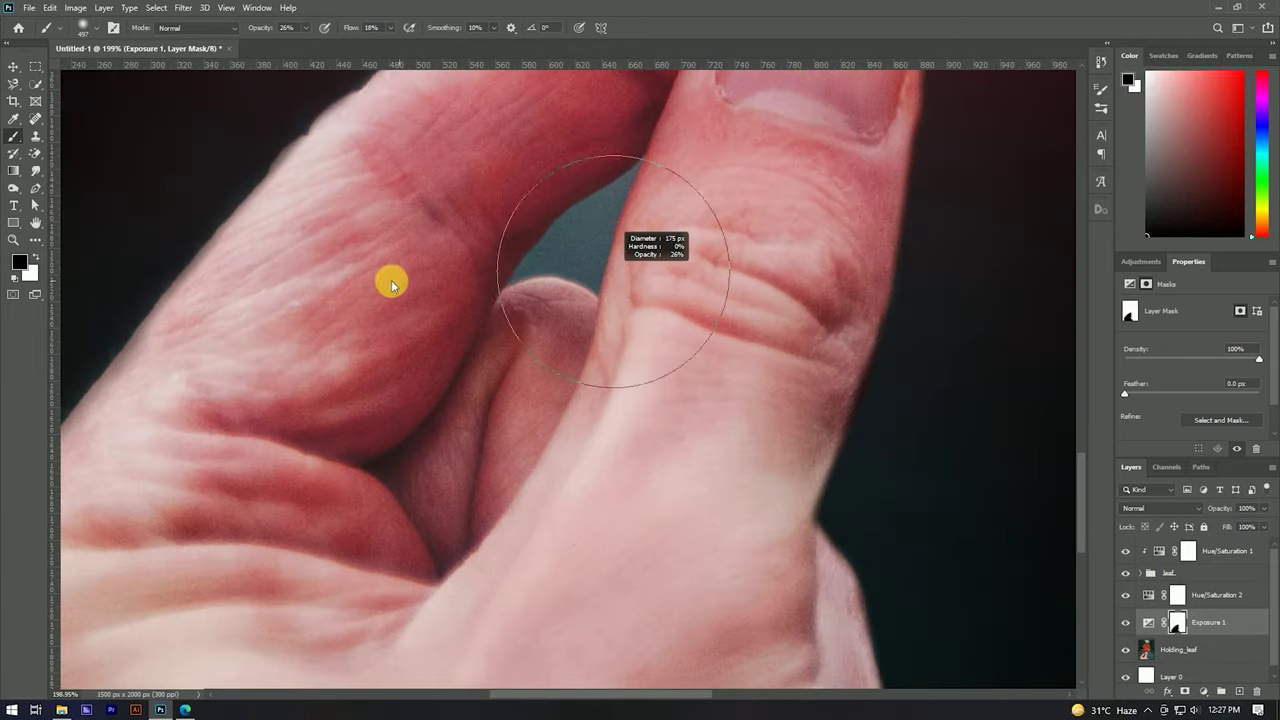
- Set the brush to about 96 px, 70% opacity and slightly harder, then repaint the finger gap
left_click_drag(595, 272, 340, 280)
left_click_drag(600, 214, 617, 291)
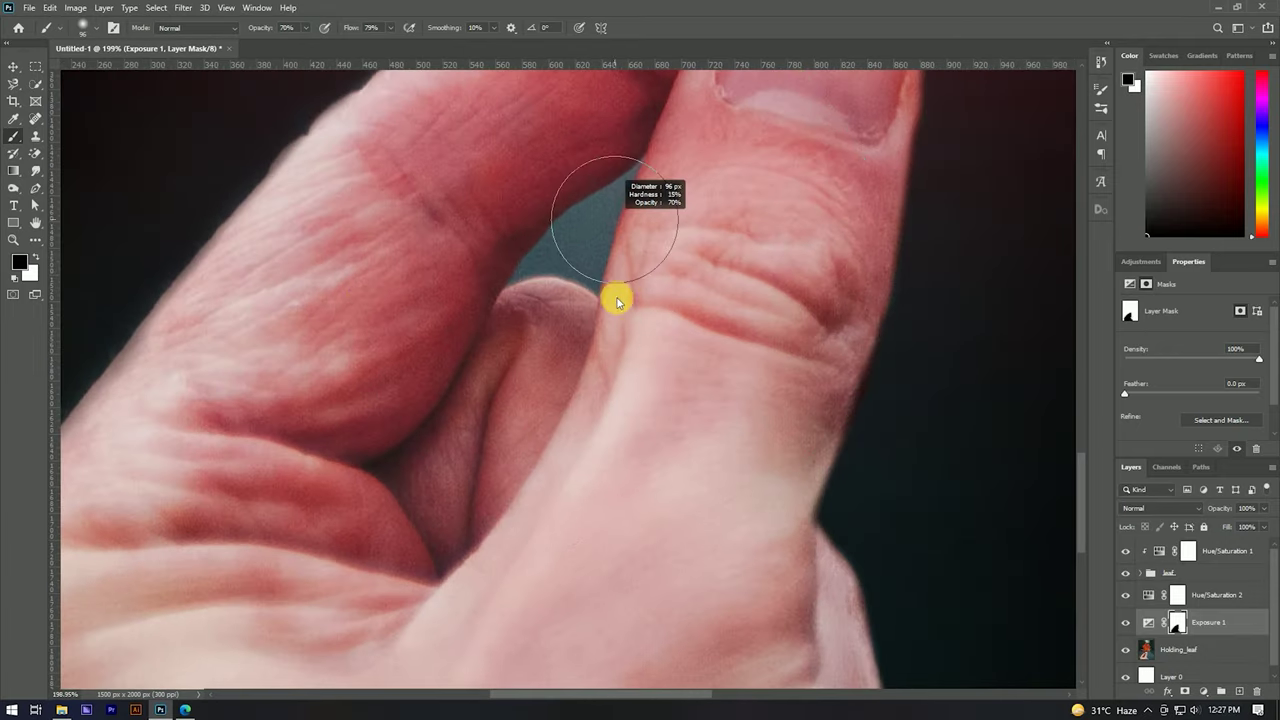
mouse_move(591, 223)
left_mouse_down()
mouse_move(603, 194)
mouse_move(570, 216)
mouse_move(598, 280)
mouse_move(582, 280)
mouse_move(648, 182)
left_mouse_up()
key("x")
scroll(623, 220, "up", 2)
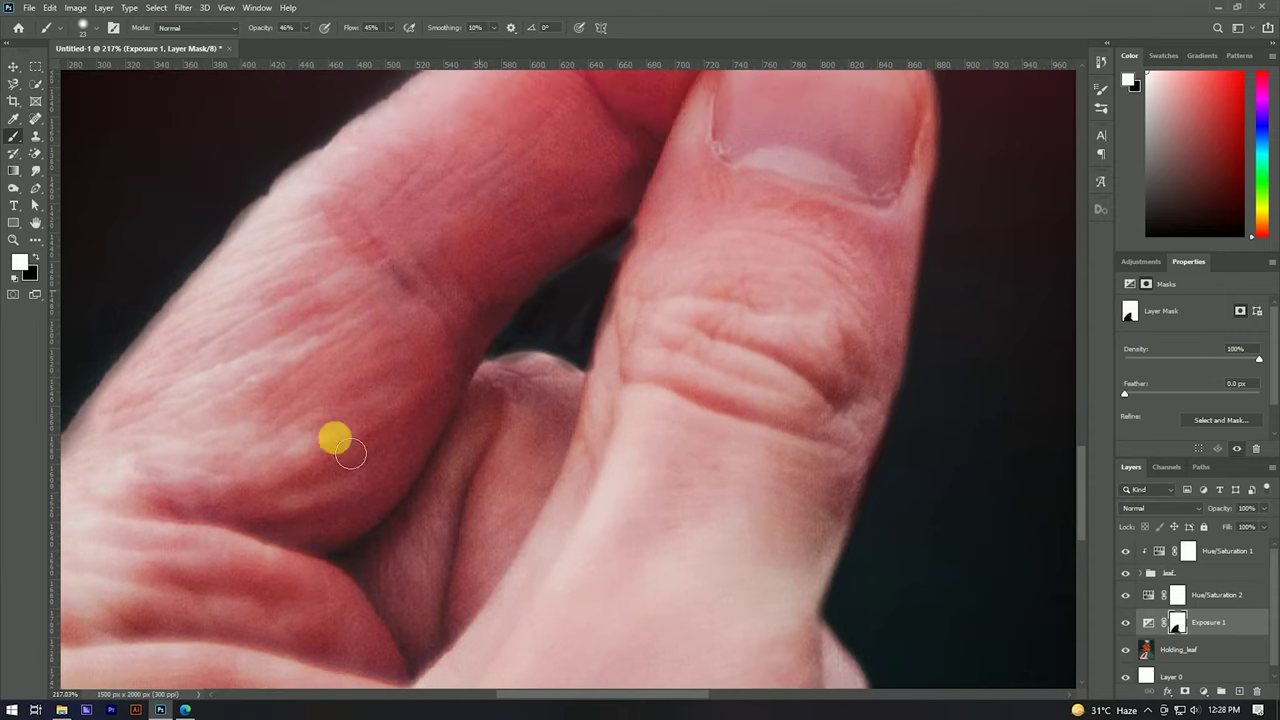
left_click_drag(352, 27, 400, 27)
mouse_move(600, 260)
left_mouse_down()
mouse_move(534, 323)
mouse_move(566, 351)
mouse_move(594, 320)
mouse_move(597, 368)
left_mouse_up()
- Alternate black and white with a smaller brush to clean the finger edges and gap
key("x")
scroll(640, 288, "up", 3)
mouse_move(680, 222)
left_mouse_down()
mouse_move(614, 417)
mouse_move(489, 426)
mouse_move(614, 206)
mouse_move(411, 366)
left_mouse_up()
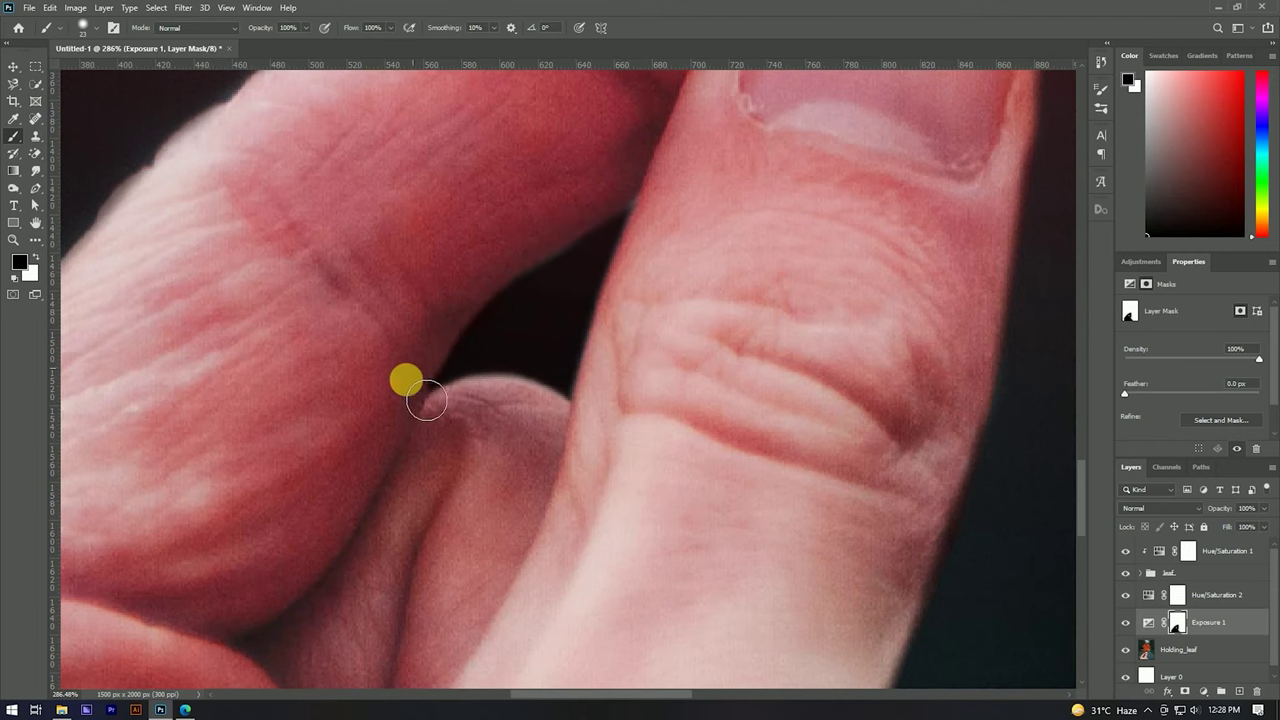
key("x")
scroll(614, 217, "up", 3)
key("bracketleft")
key("bracketleft")
left_click_drag(474, 335, 634, 230)
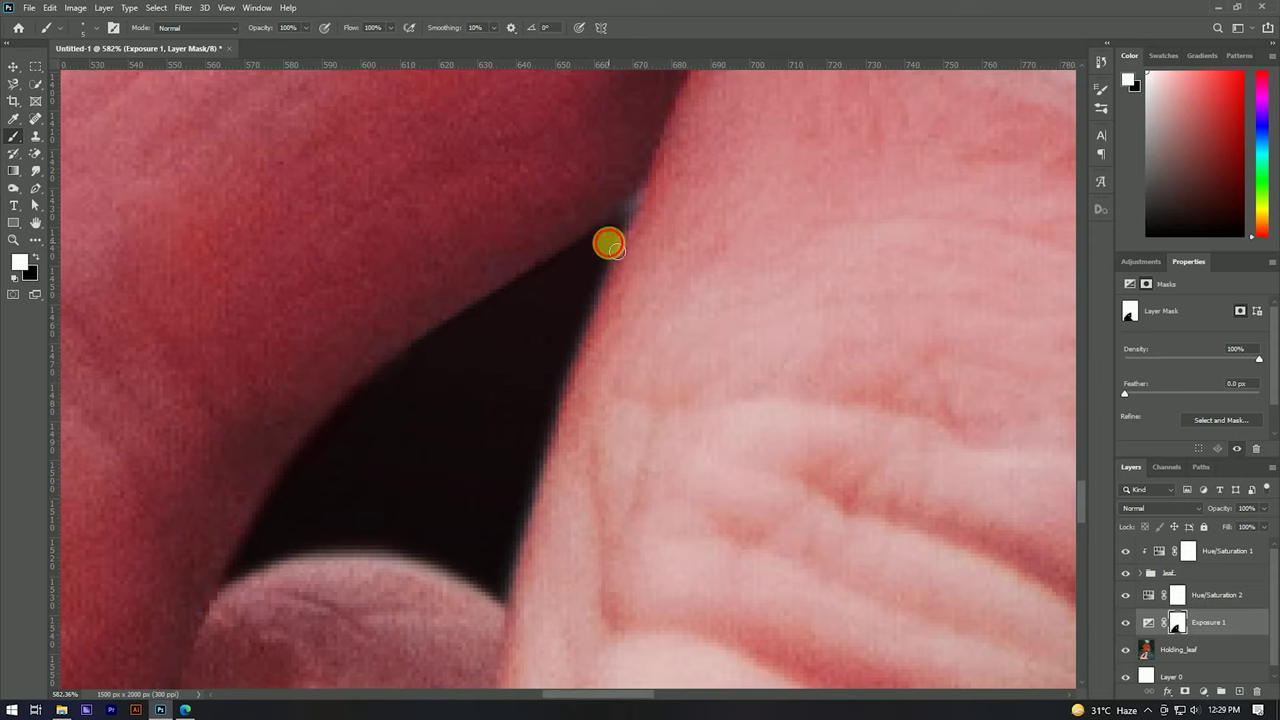
left_click_drag(522, 528, 515, 560)
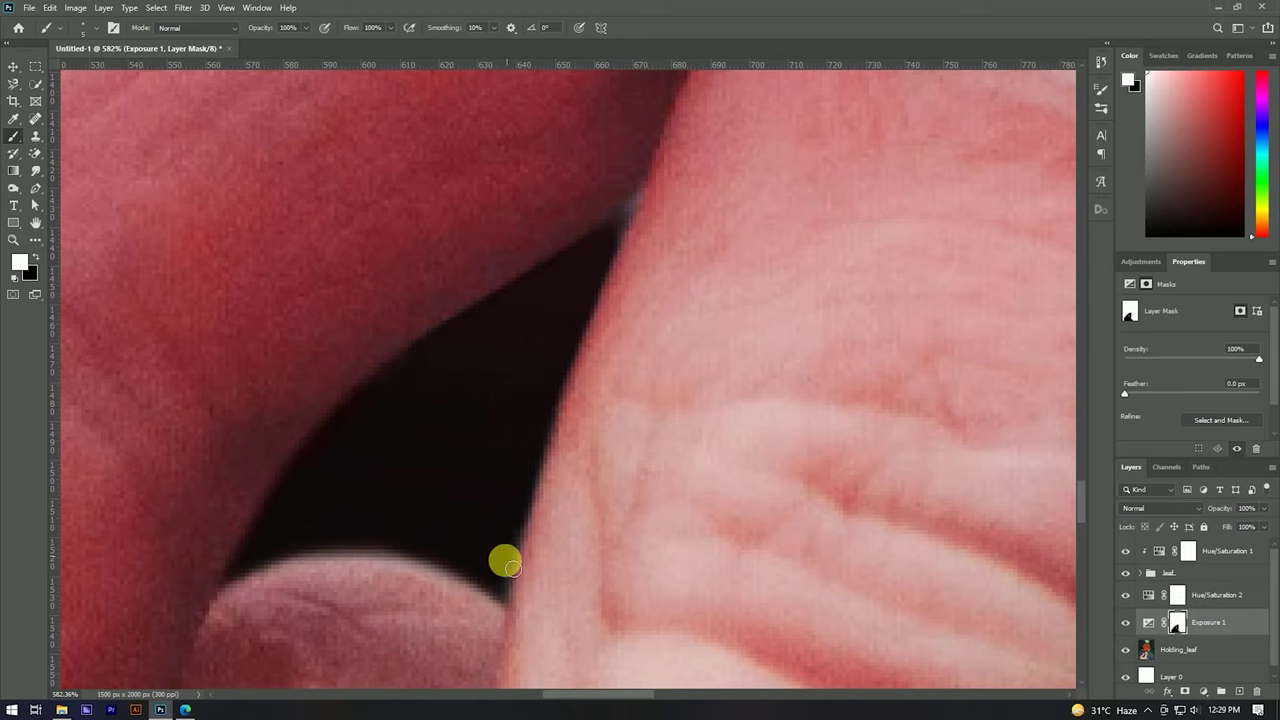
- Fit the whole image on screen, switch to the Move tool and deselect Exposure 1
scroll(535, 442, "down", 3)
scroll(571, 303, "down", 2)
scroll(606, 280, "down", 2)
scroll(617, 251, "down", 2)
scroll(623, 237, "down", 3)
key("ctrl+0")
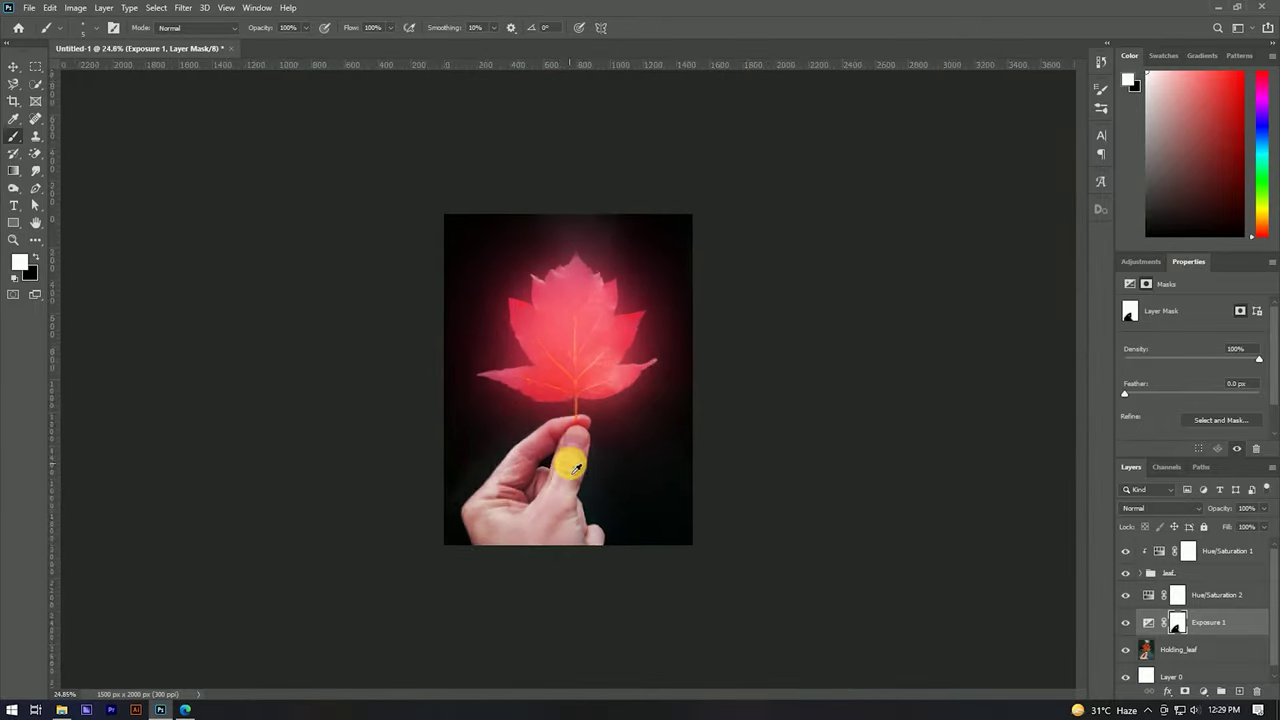
key("v")
scroll(694, 297, "down", 1)
left_click(780, 517)
- Add a Color Lookup adjustment layer directly above the Holding_leaf photo
scroll(743, 369, "down", 1)
scroll(570, 433, "up", 1)
scroll(569, 433, "up", 1)
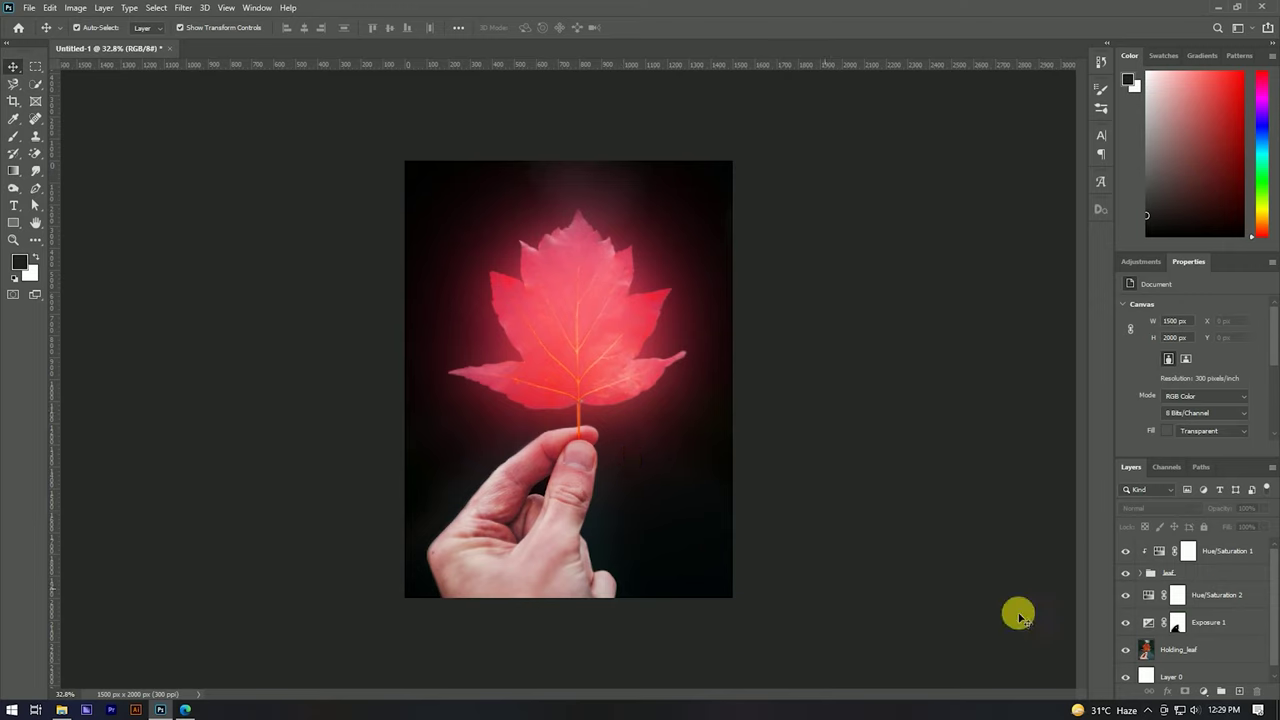
left_click(1240, 558)
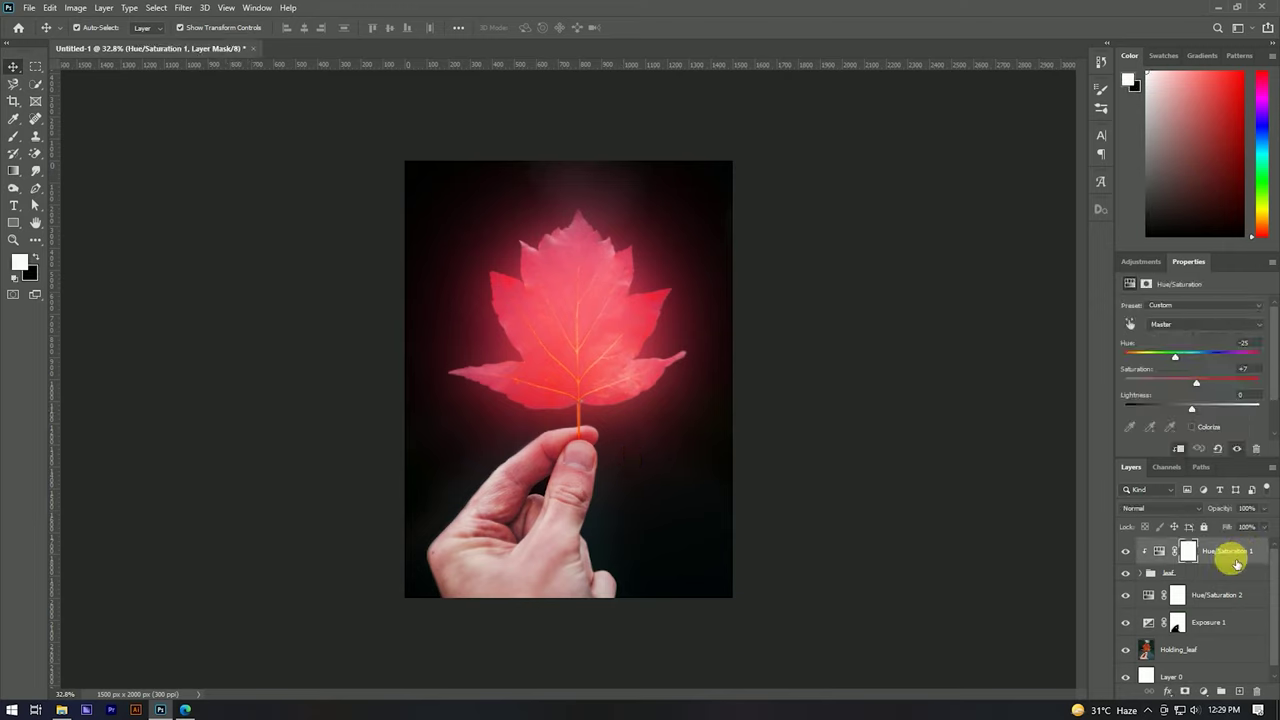
scroll(1230, 595, "down", 1)
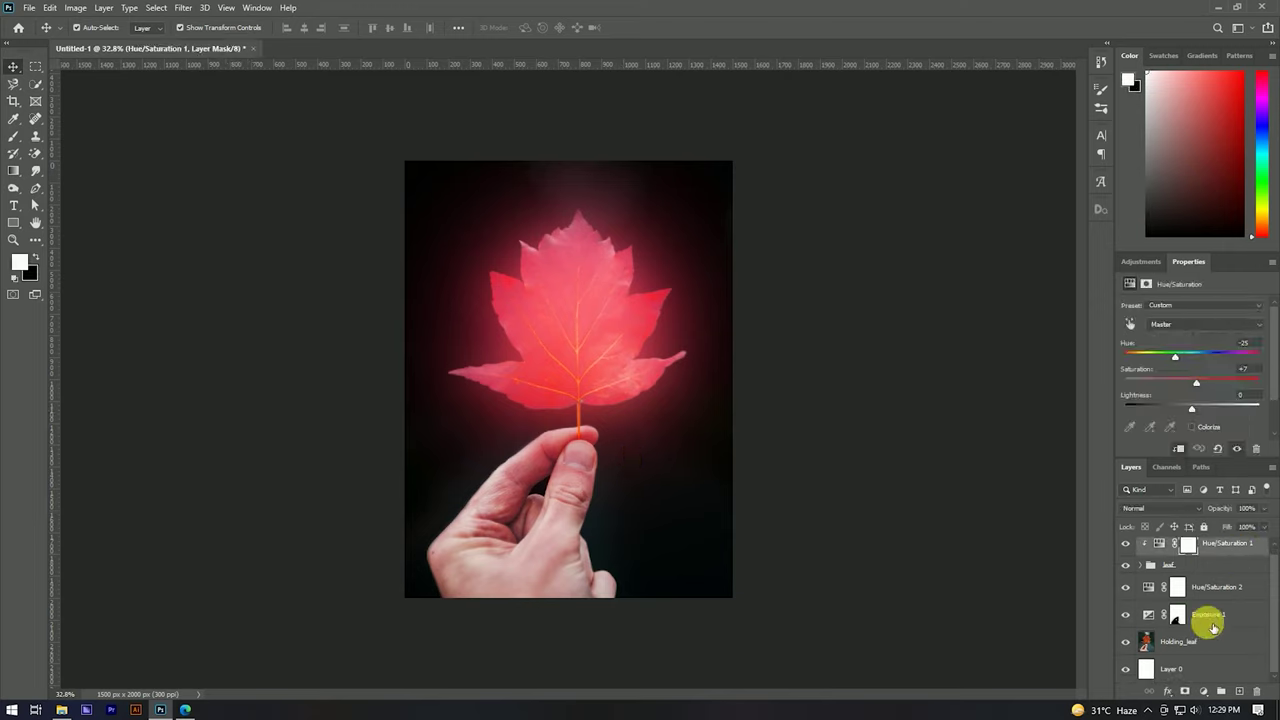
scroll(1213, 563, "up", 1)
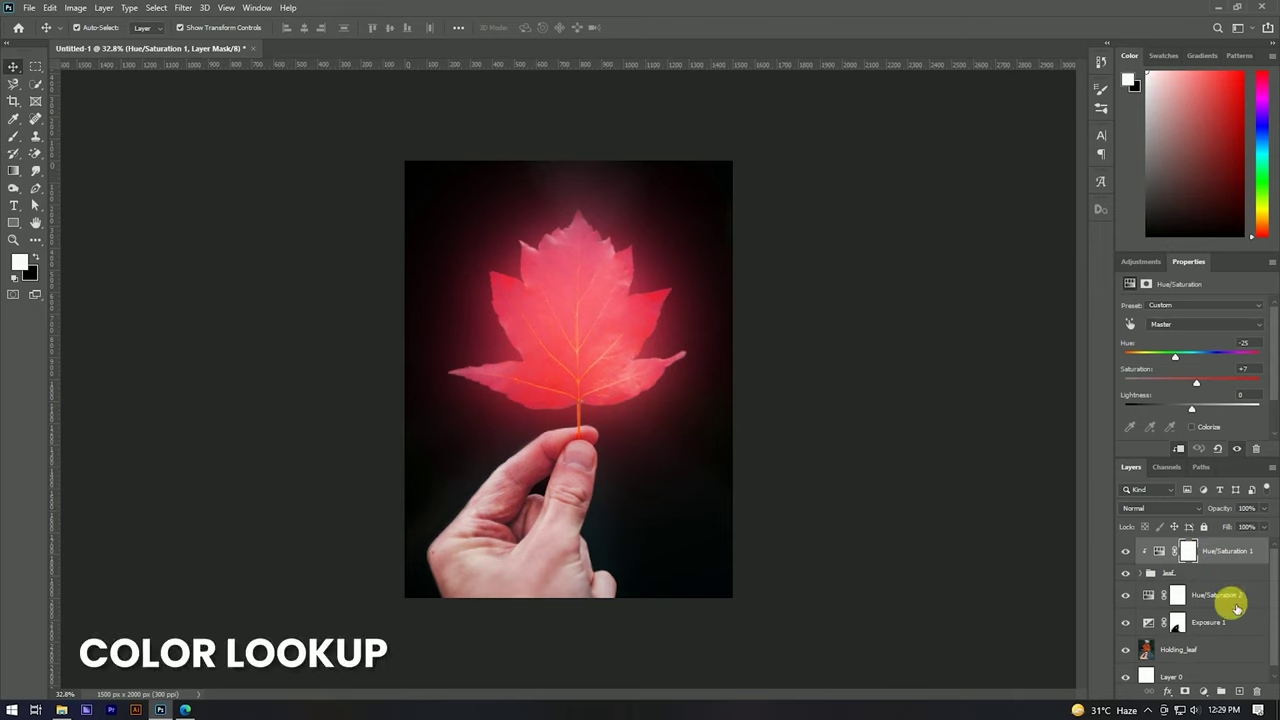
left_click(1203, 659)
left_click(1203, 691)
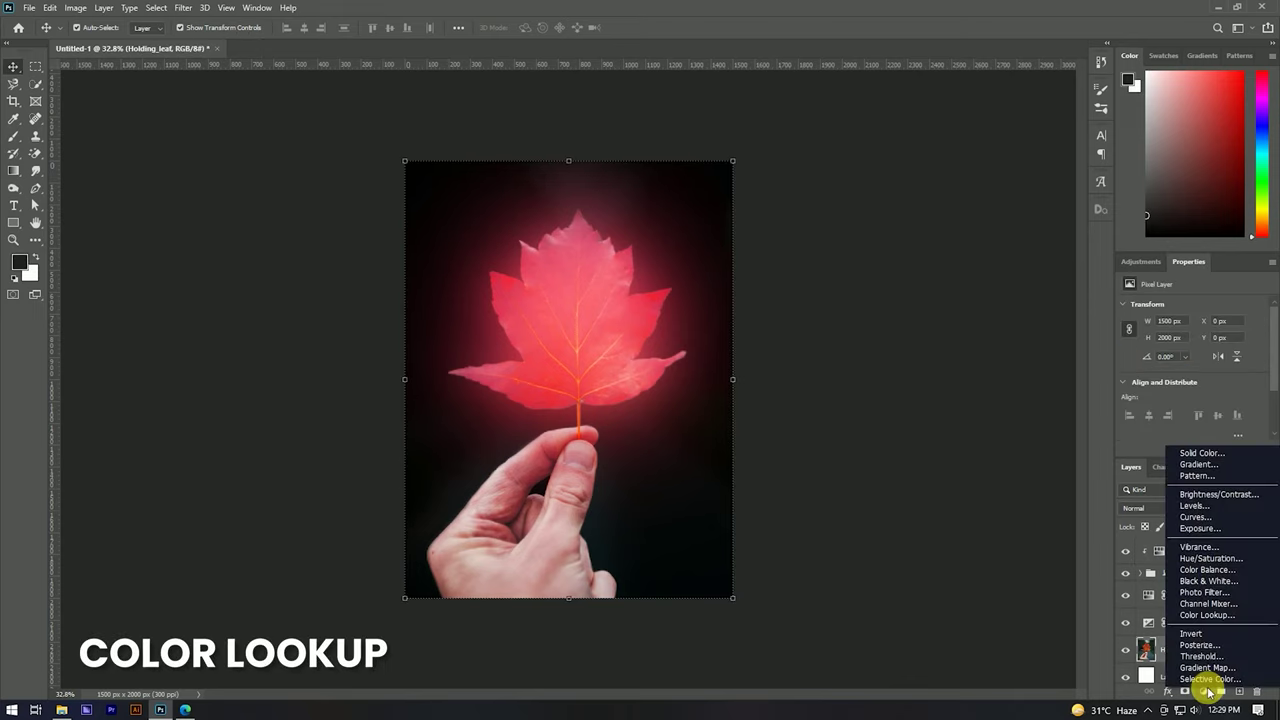
left_click(1203, 616)
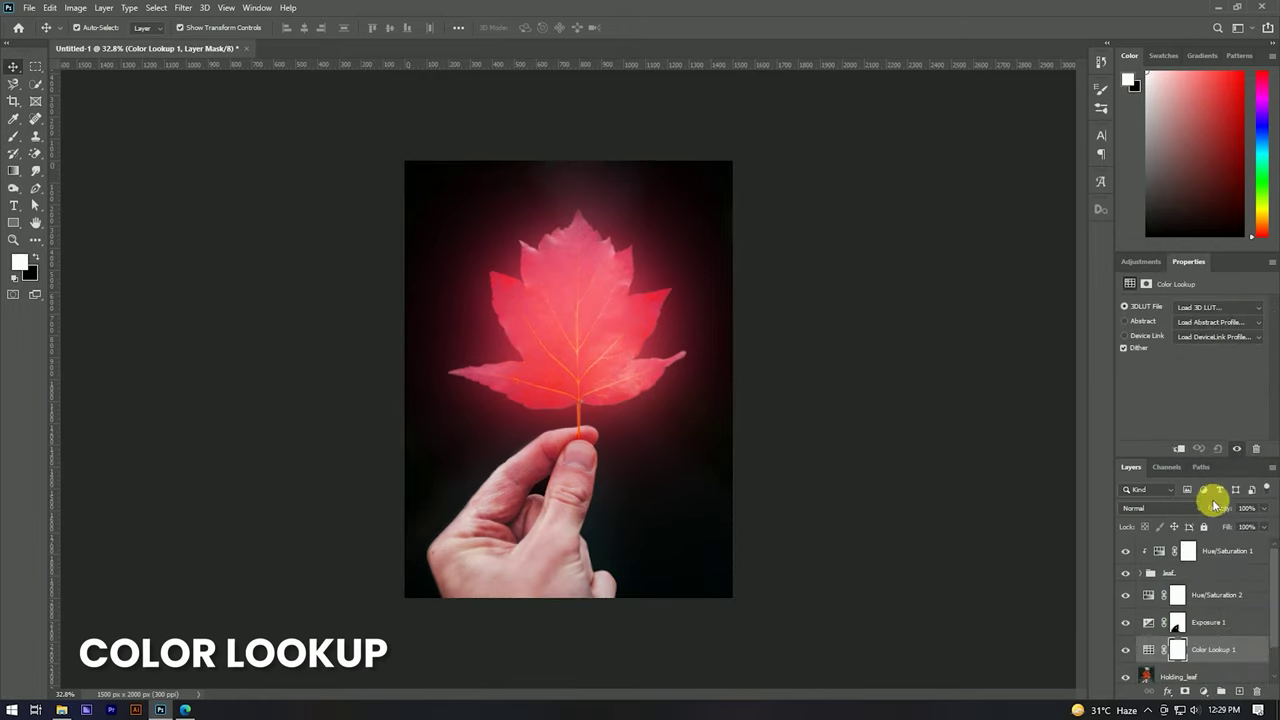
- Apply the 2Strip.look preset and lower the Color Lookup layer opacity to 57%
left_click(1194, 308)
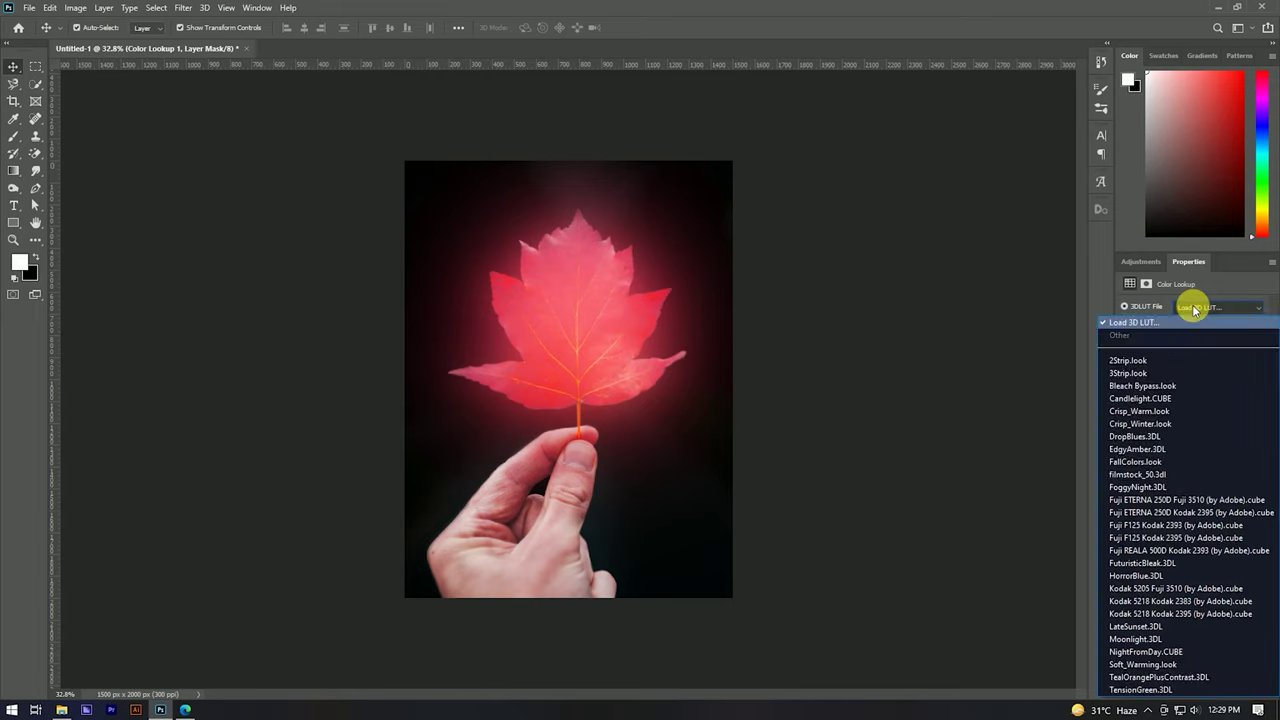
left_click(1137, 360)
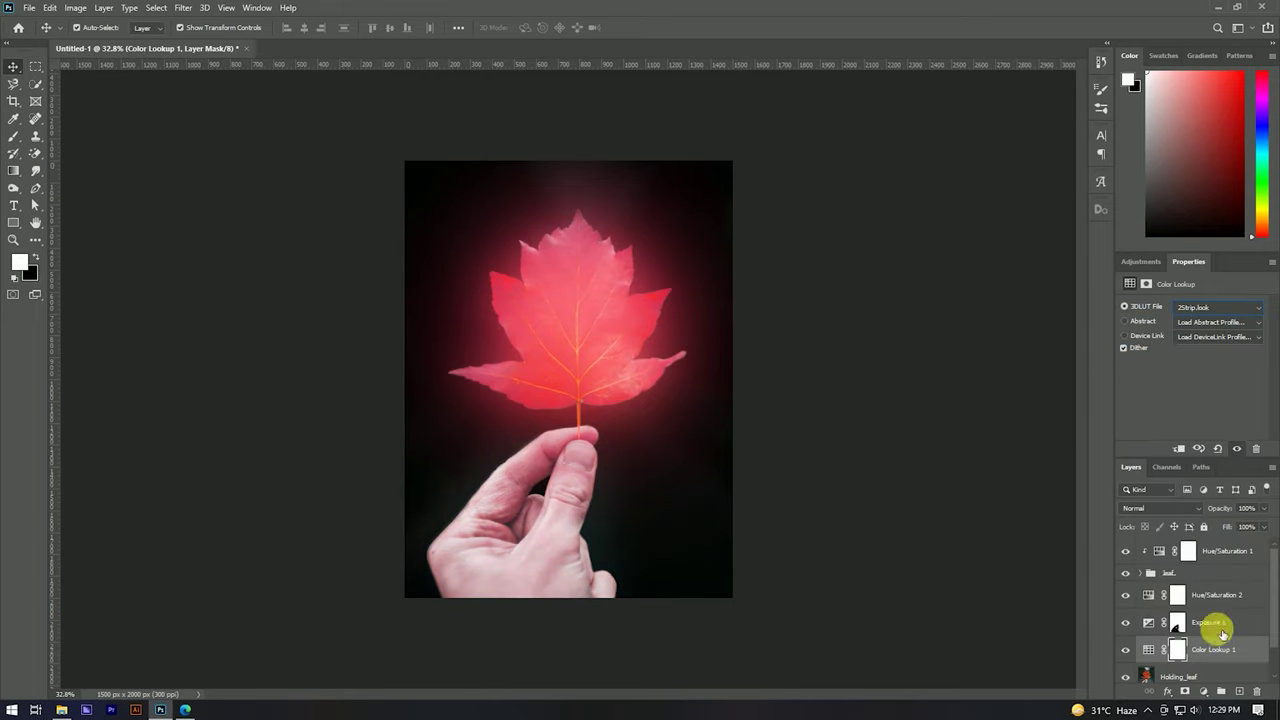
left_click(1258, 652)
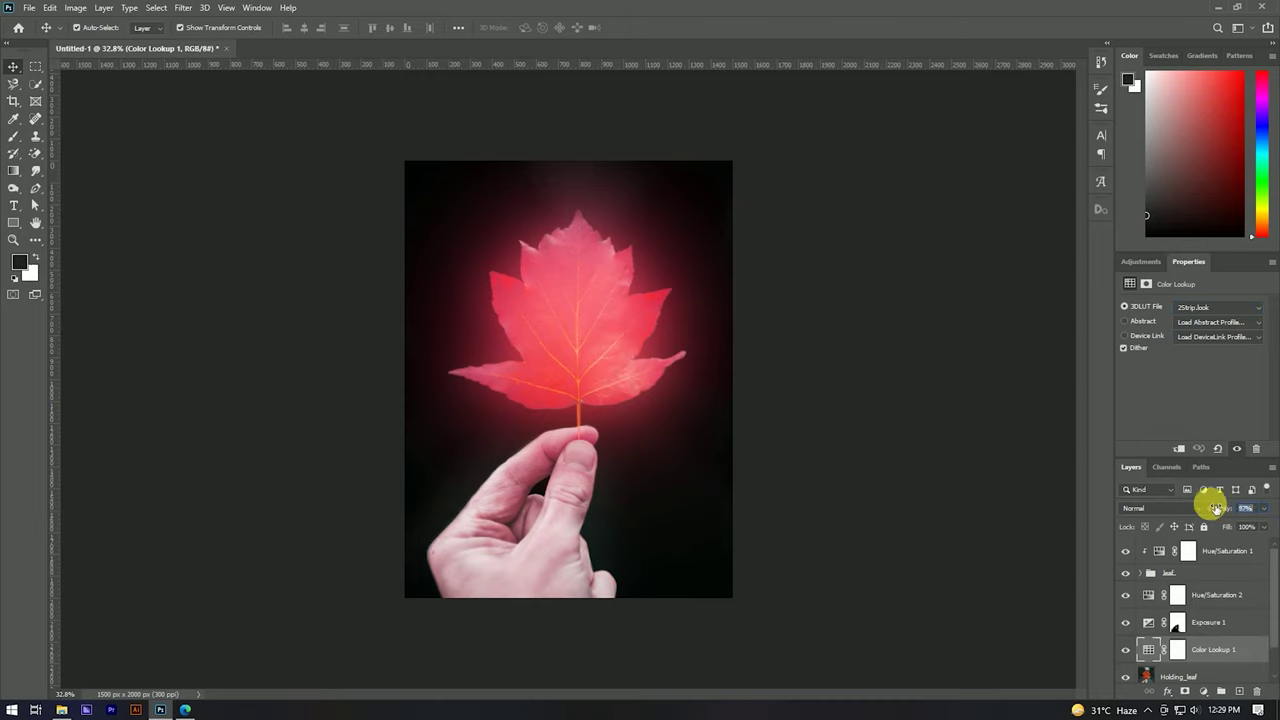
left_click_drag(1197, 508, 1198, 508)
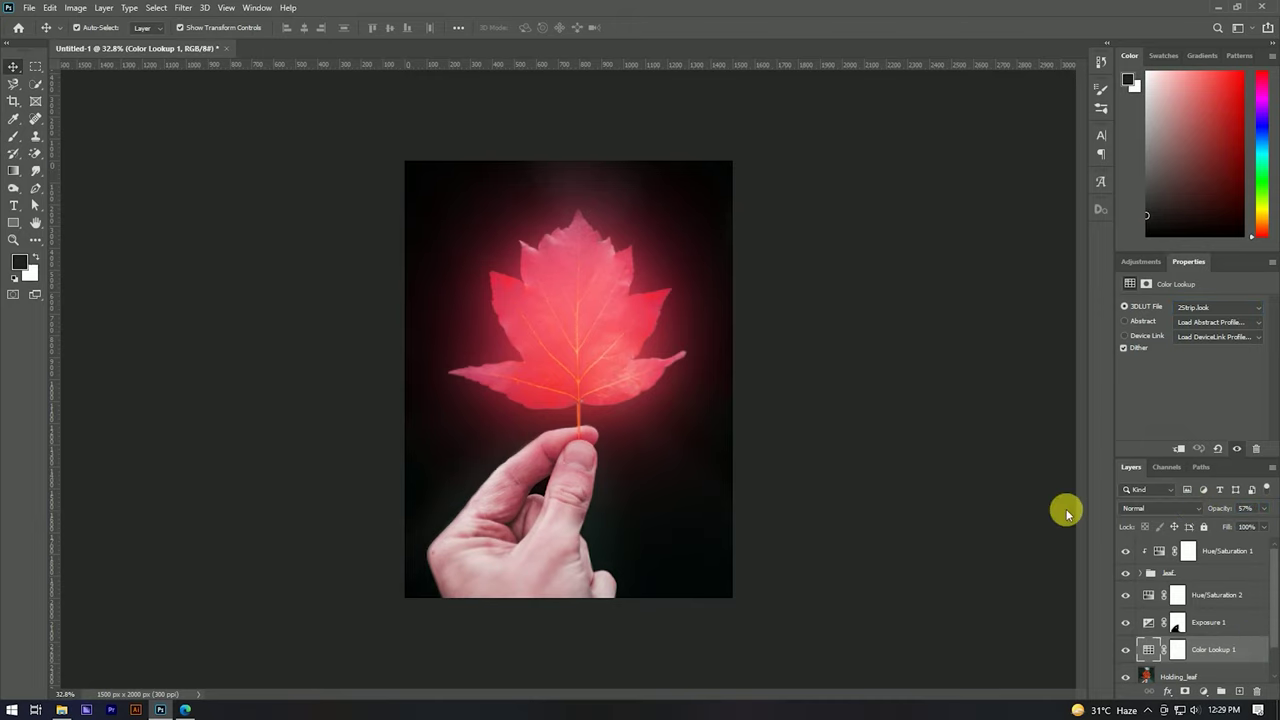
scroll(650, 350, "down", 2, "alt")
left_click(1209, 595)
left_click(1222, 551)
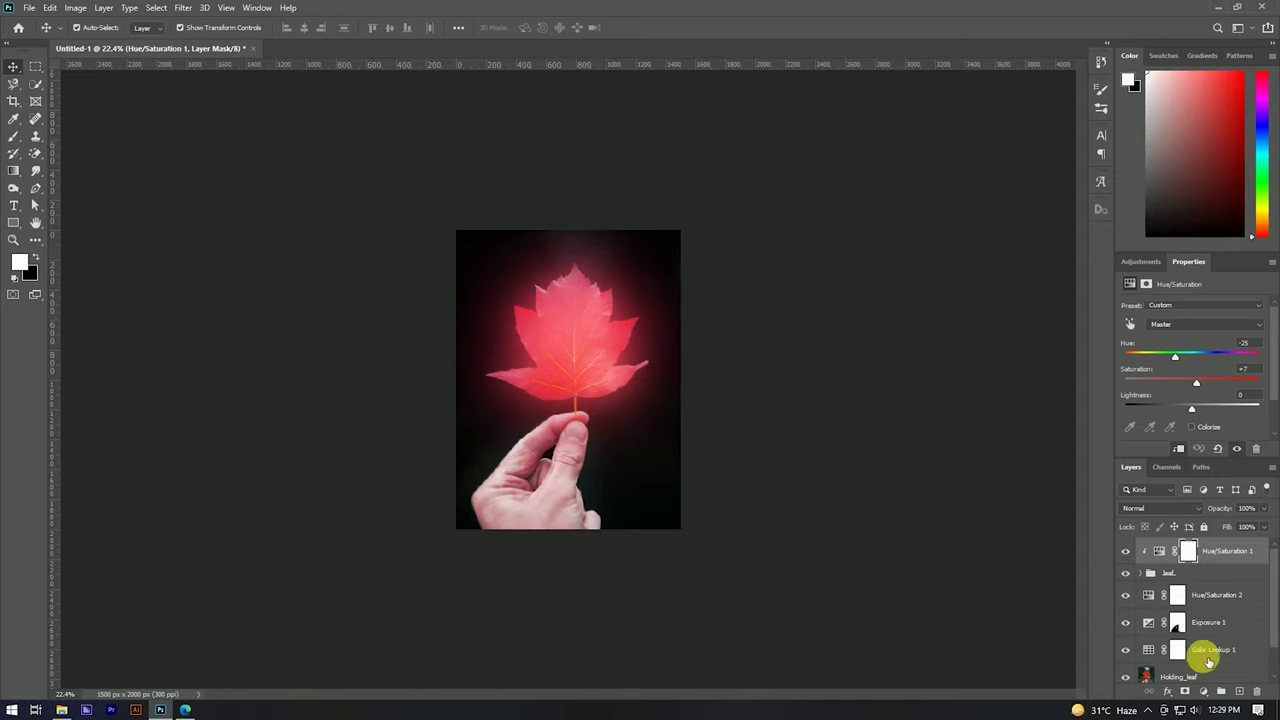
- Stamp all visible layers into Layer 1, add Color Balance above, and select both layers
left_click(1214, 656, "shift")
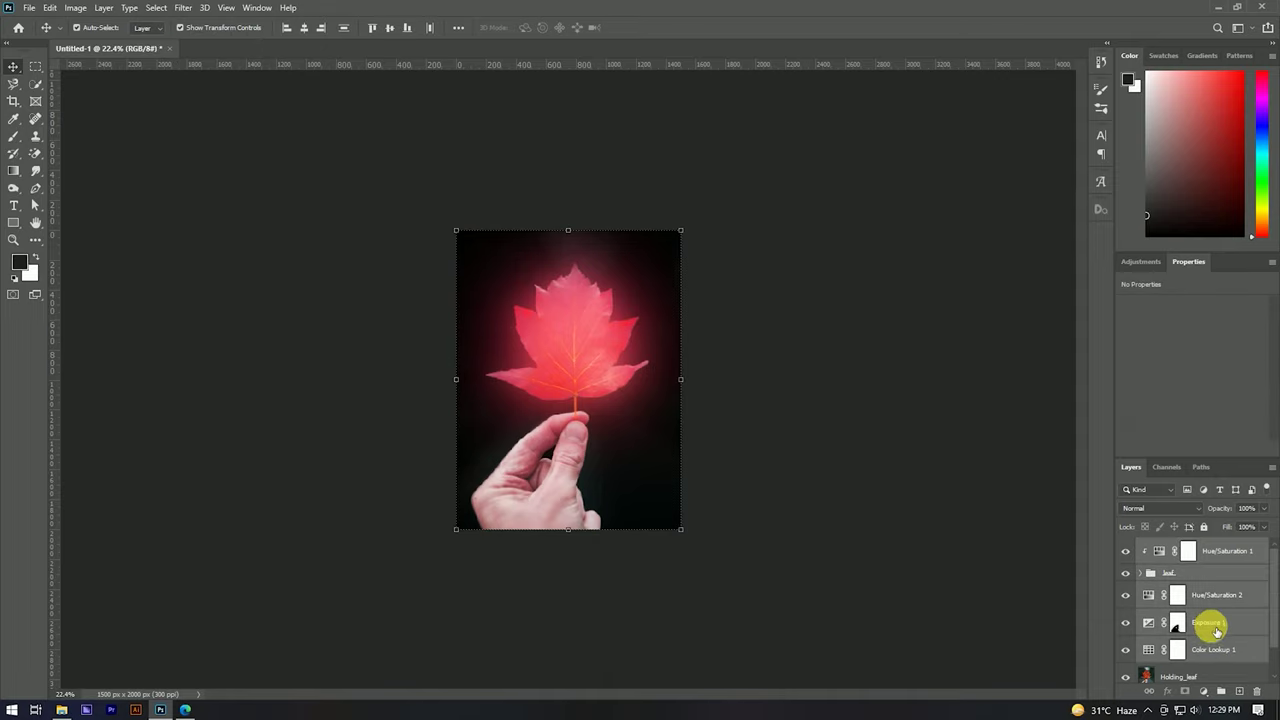
key("ctrl+shift+alt+e")
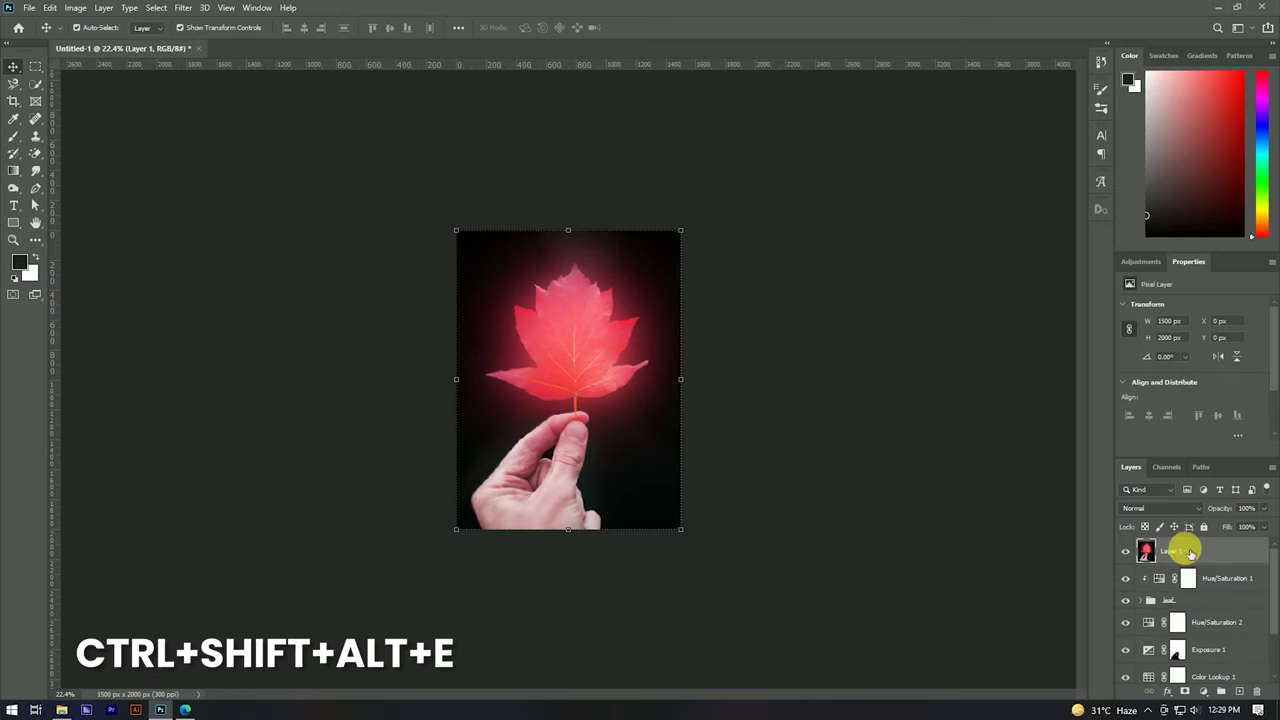
left_click(1203, 691)
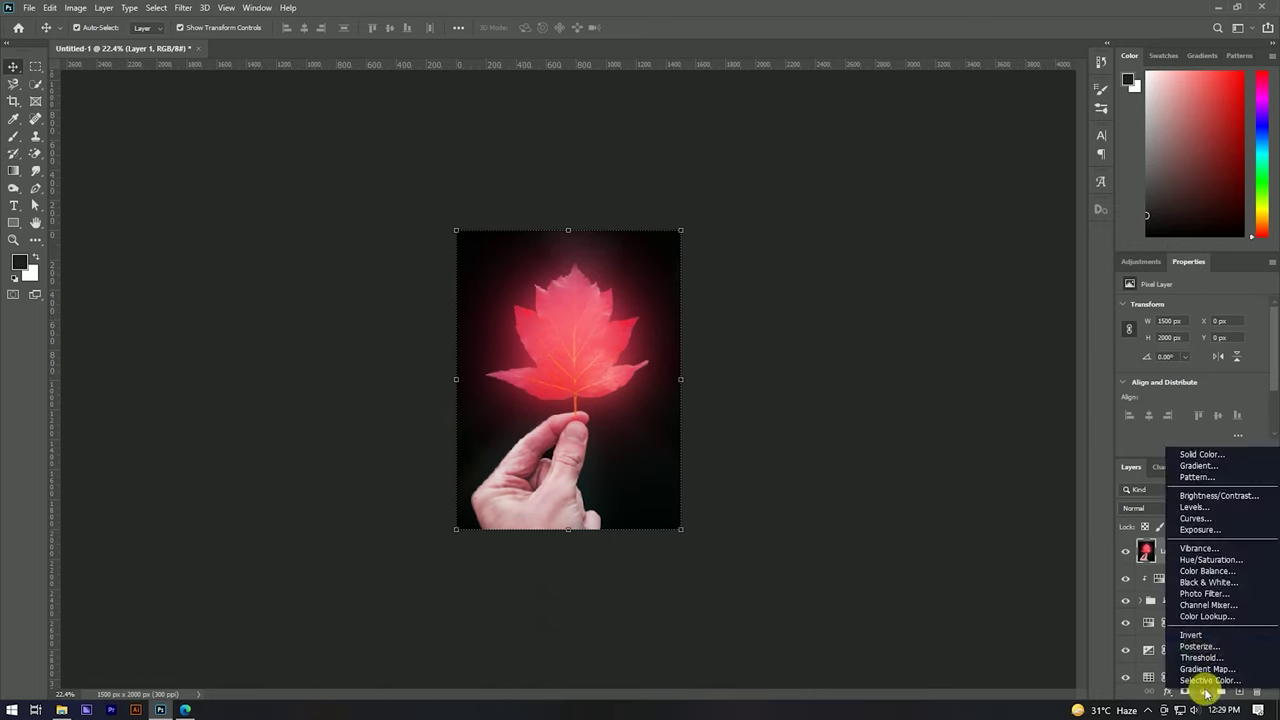
left_click(1205, 571)
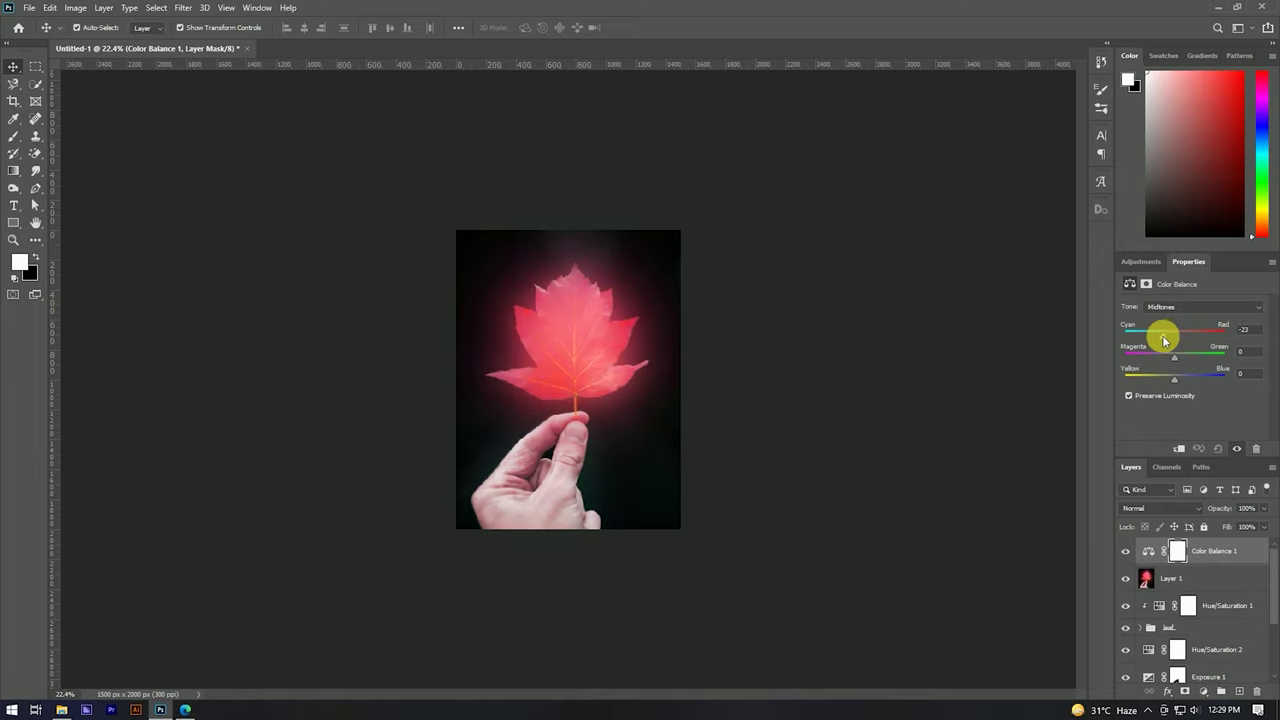
left_click(1218, 588)
right_click(1229, 566)
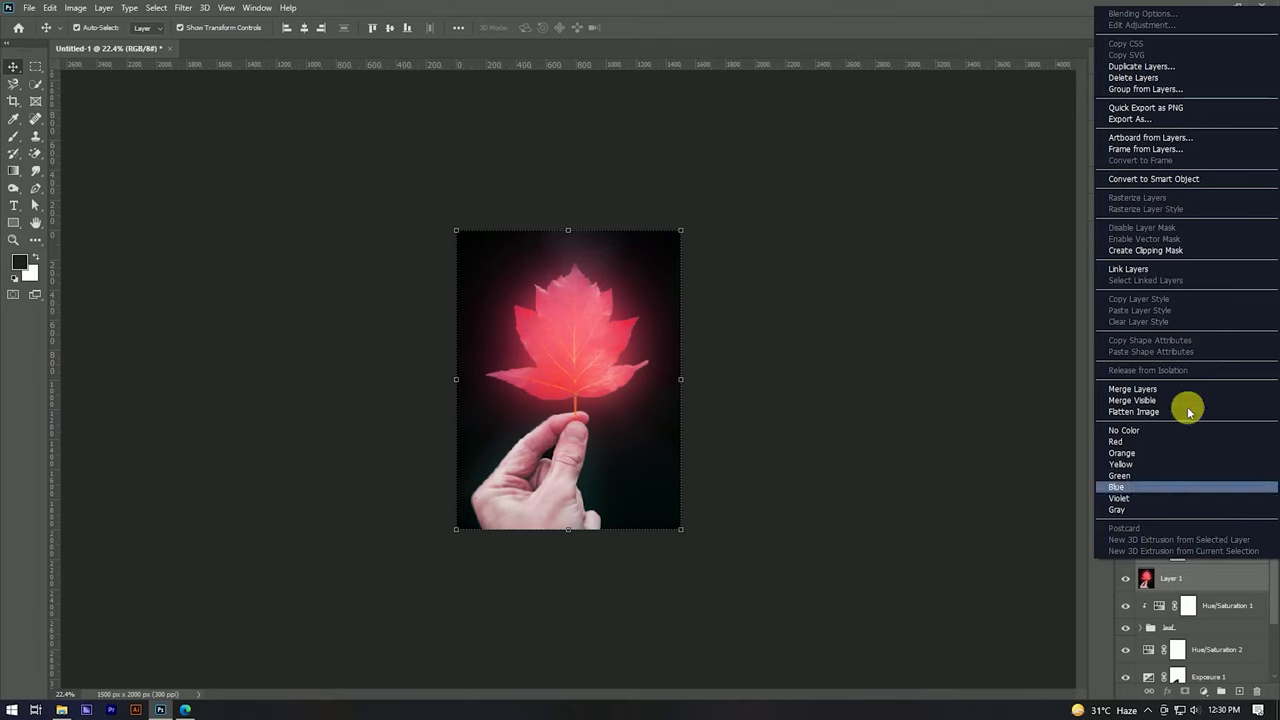
- Convert the merged layers to a smart object and apply Camera Raw brightening with a dark vignette
left_click(1159, 180)
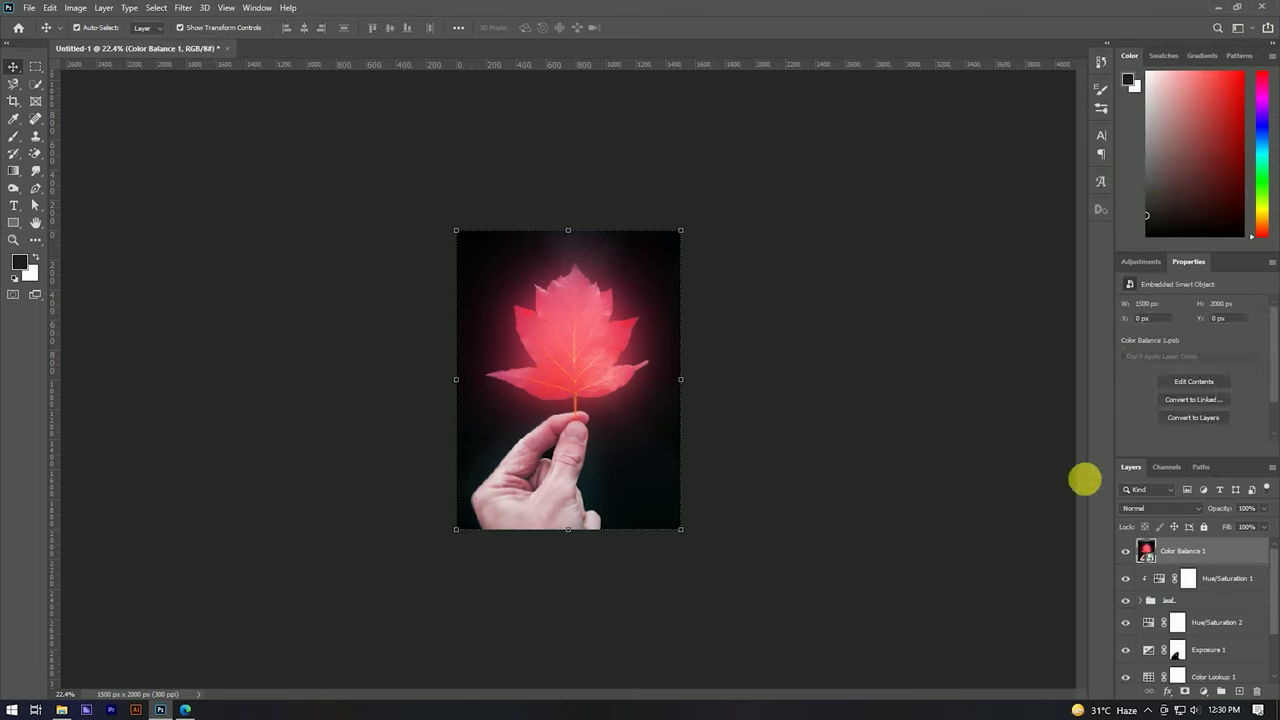
left_click(182, 8)
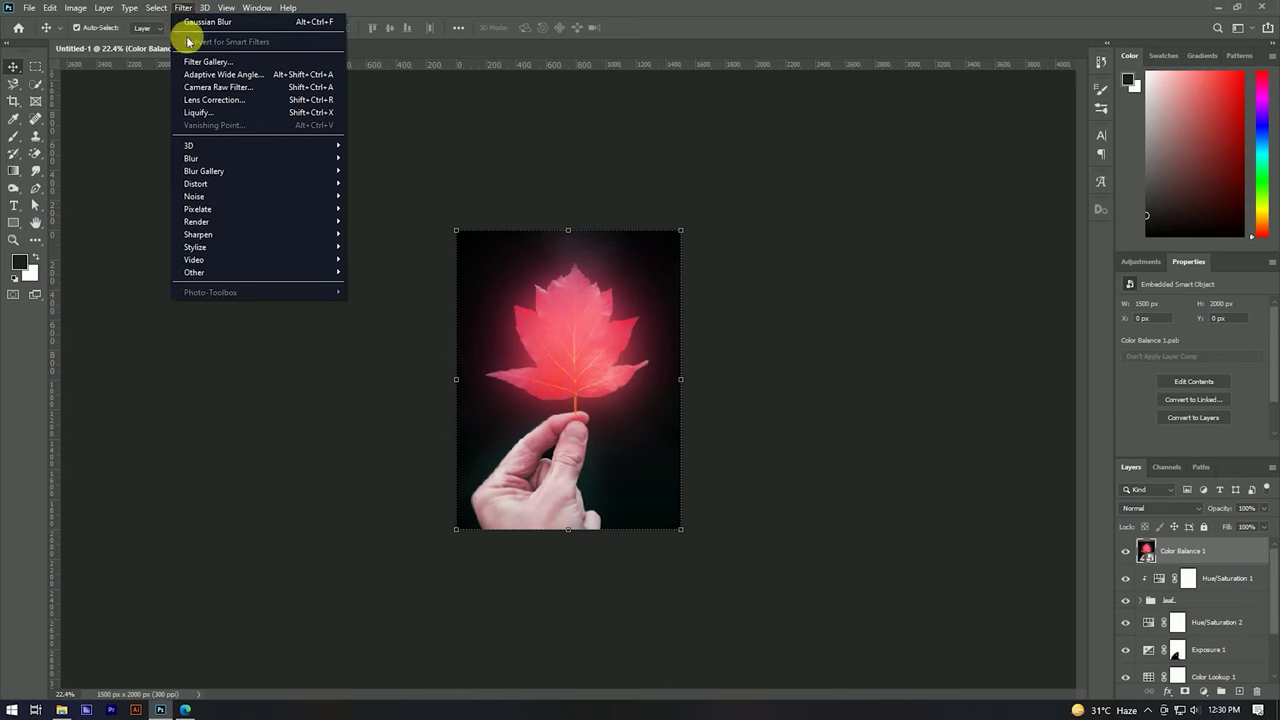
left_click(215, 88)
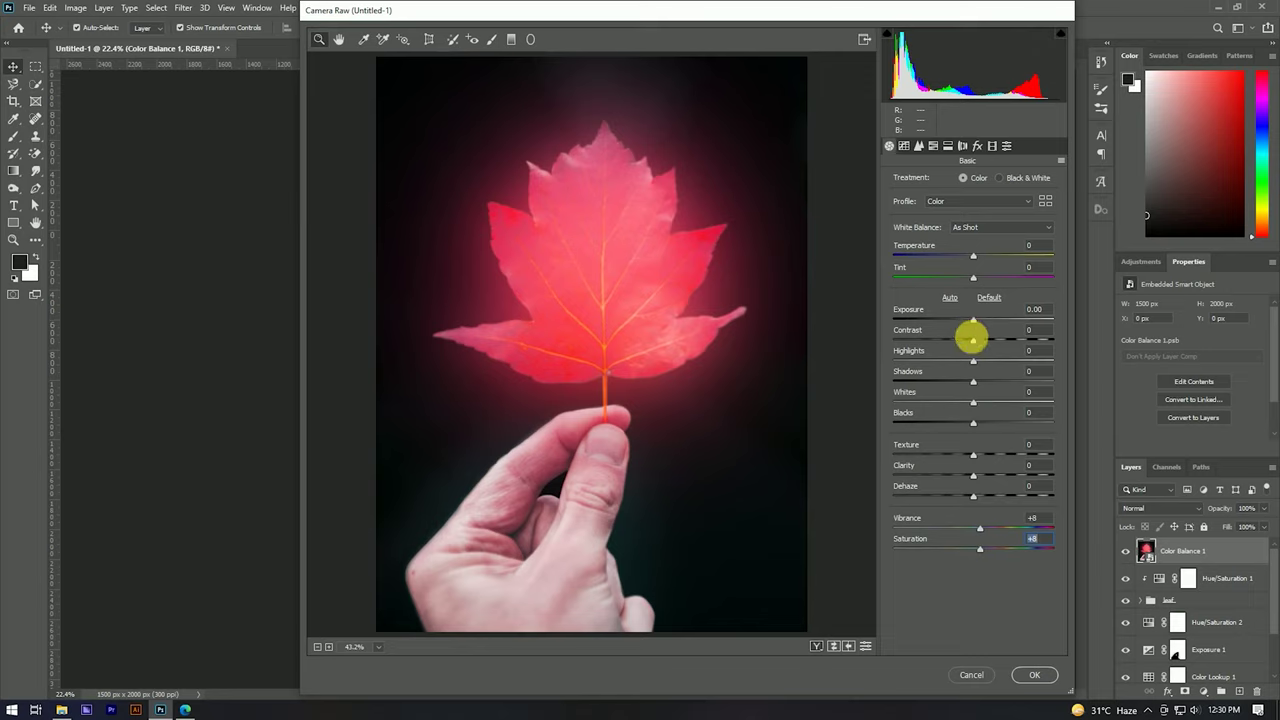
left_click_drag(974, 320, 973, 322)
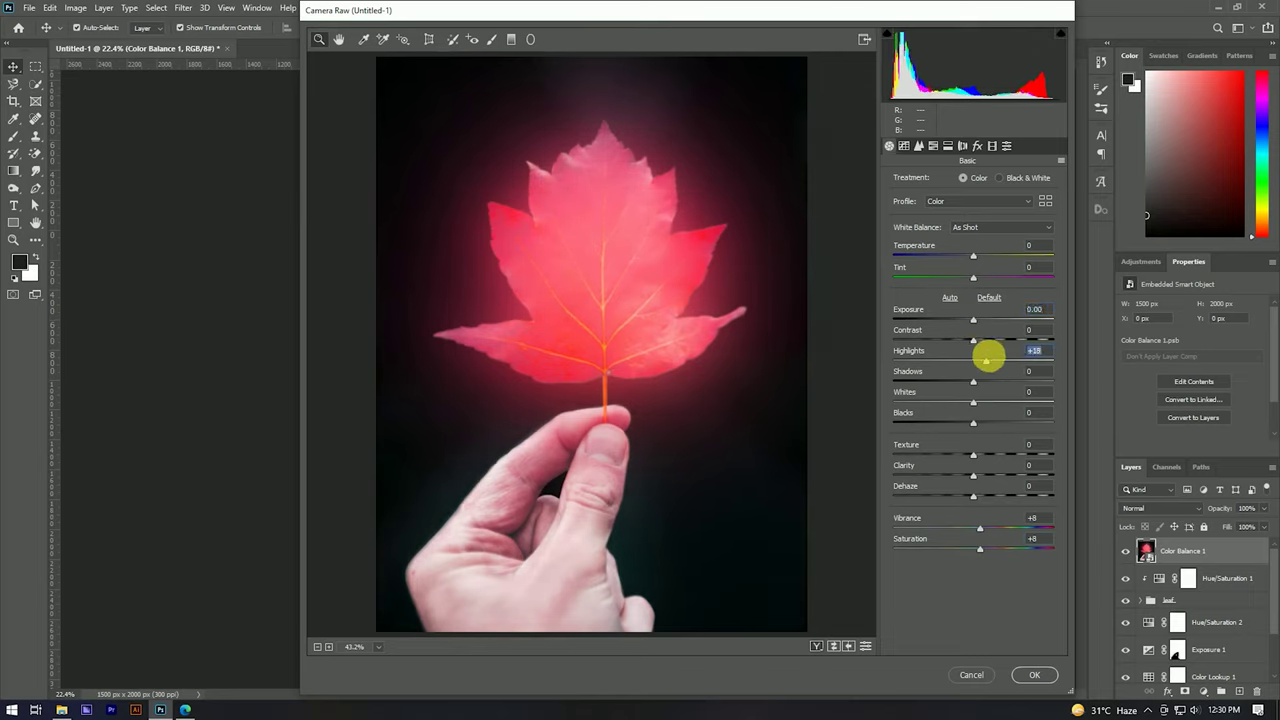
left_click(977, 146)
left_click_drag(971, 320, 958, 320)
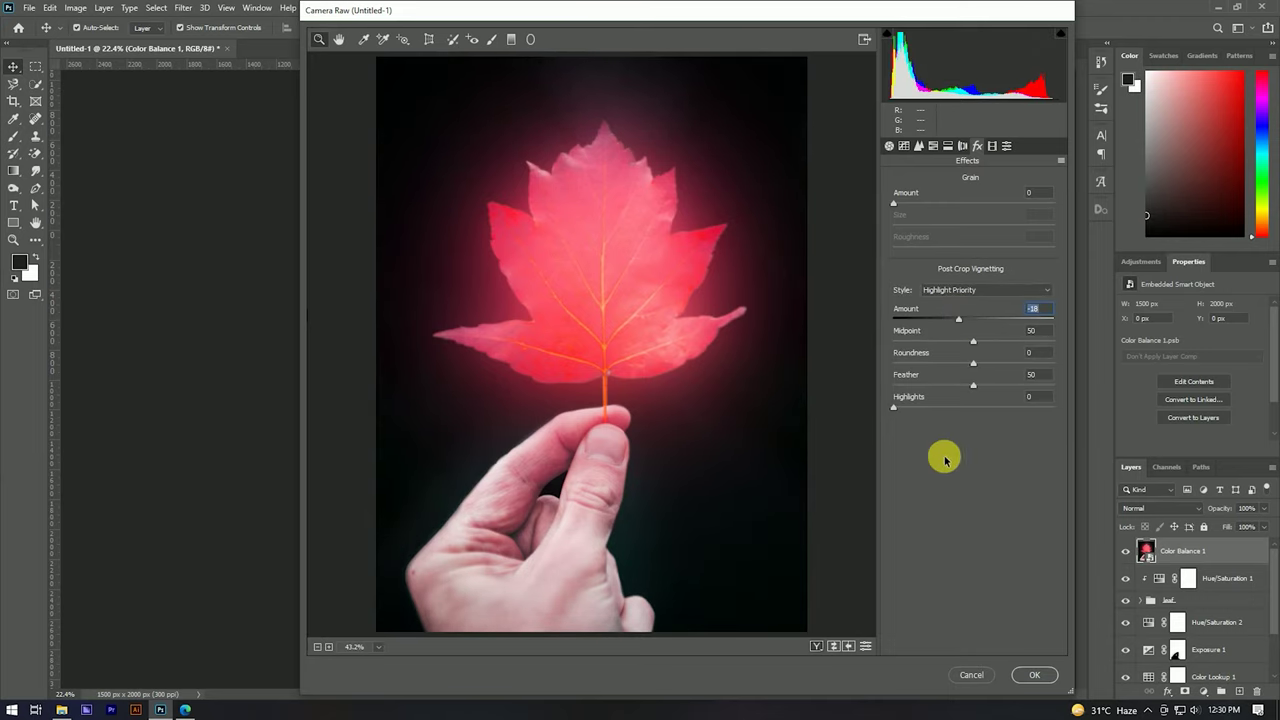
left_click(1036, 676)
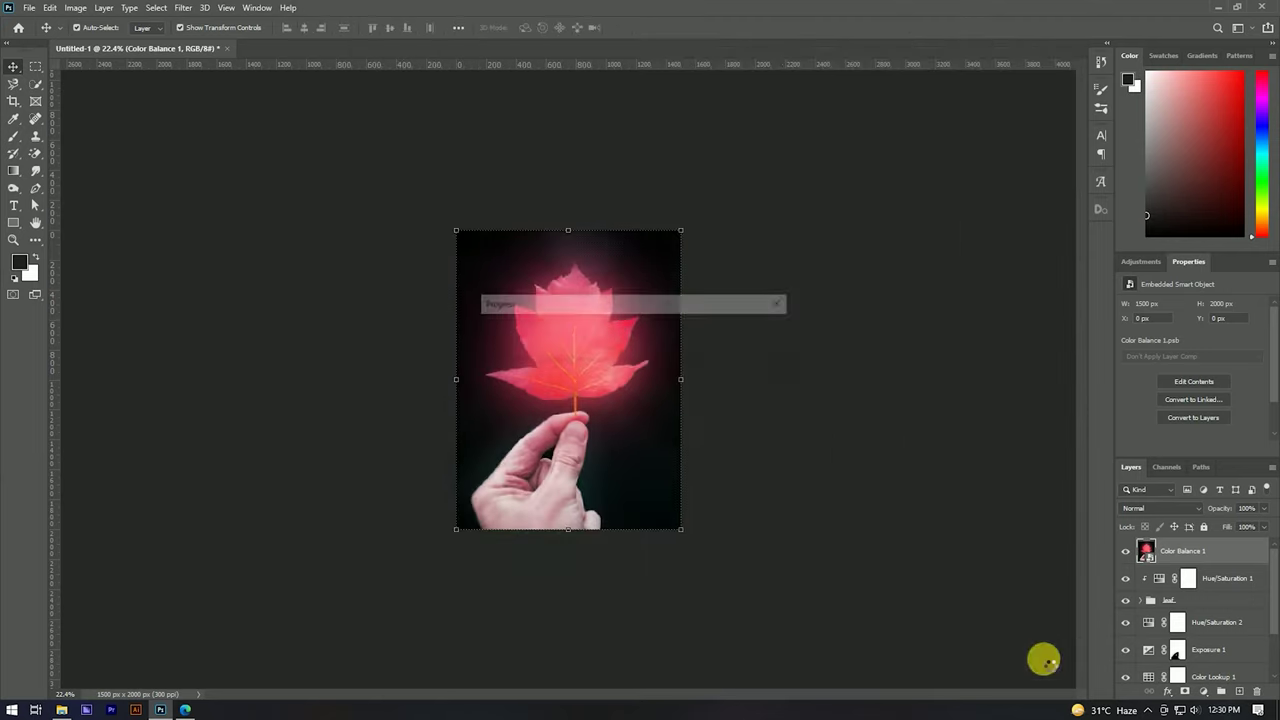
- Collapse the smart filter rows, zoom in, and drag the sparkles image from File Explorer
scroll(689, 357, "down", 3)
scroll(550, 405, "up", 2)
scroll(550, 405, "up", 2)
scroll(600, 449, "down", 3)
scroll(597, 371, "up", 2)
scroll(583, 403, "up", 1)
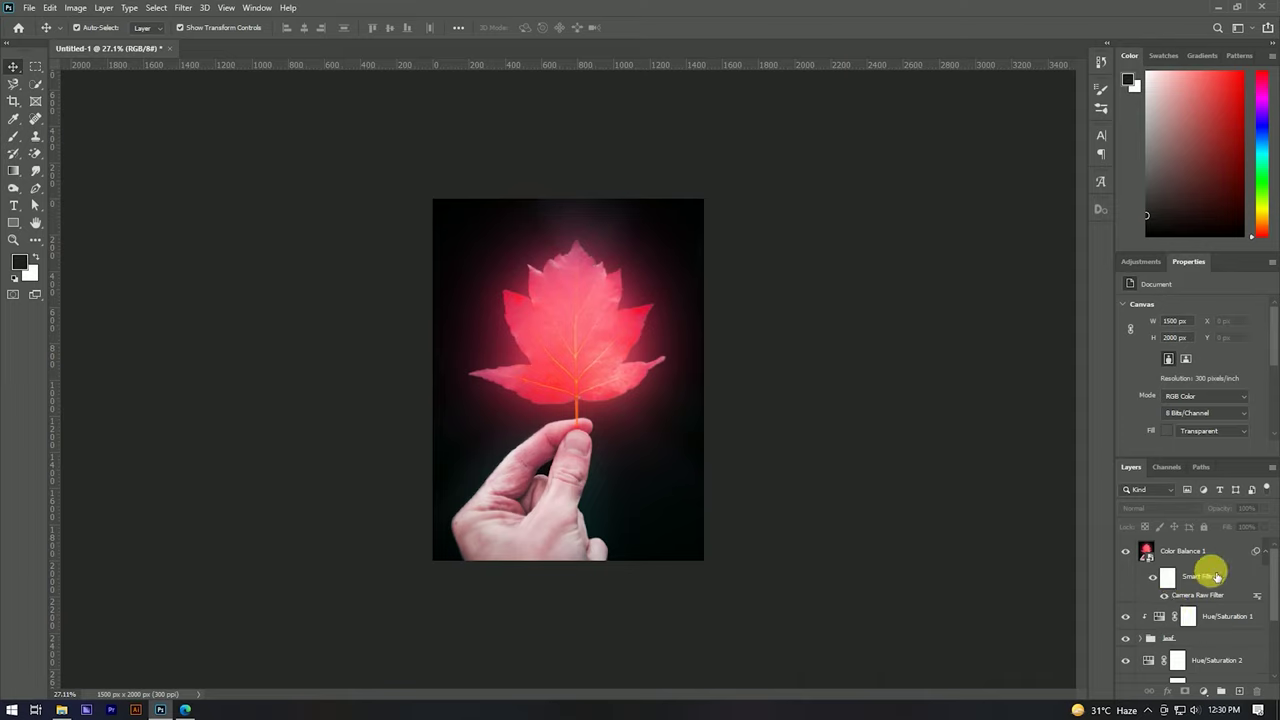
left_click(1265, 557)
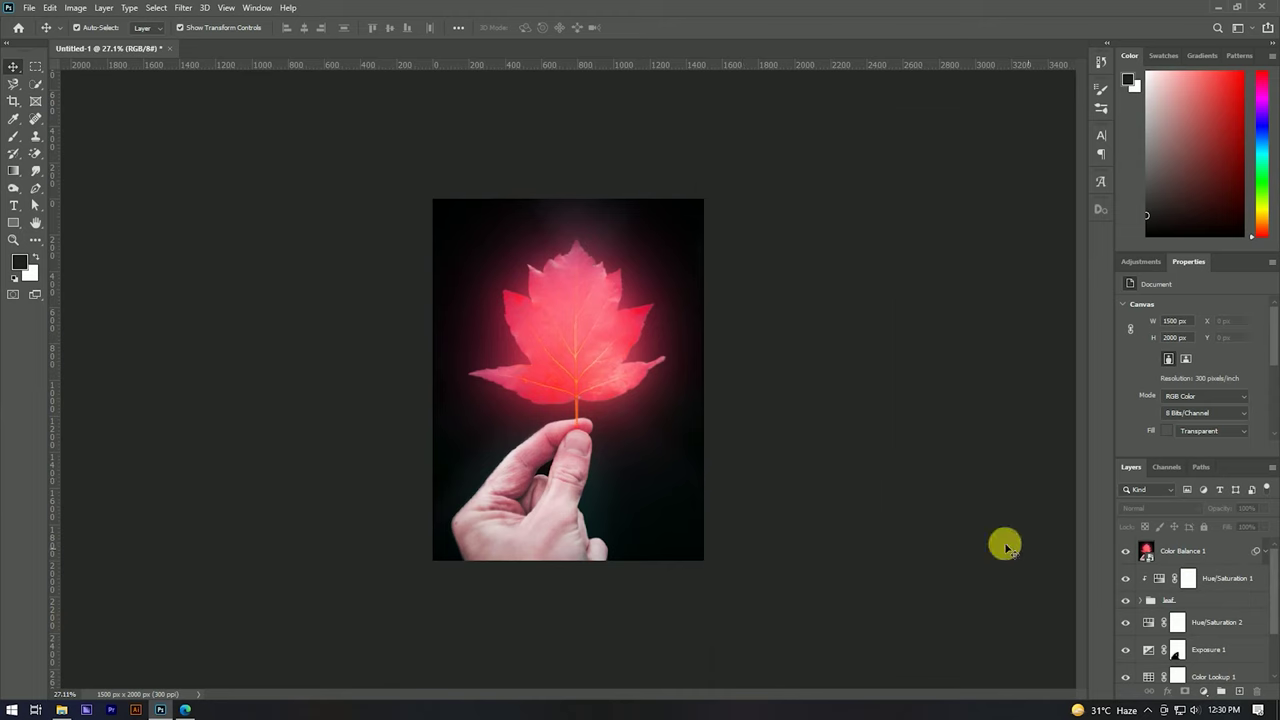
key("ctrl+plus")
left_click(63, 709)
left_click_drag(296, 105, 160, 712)
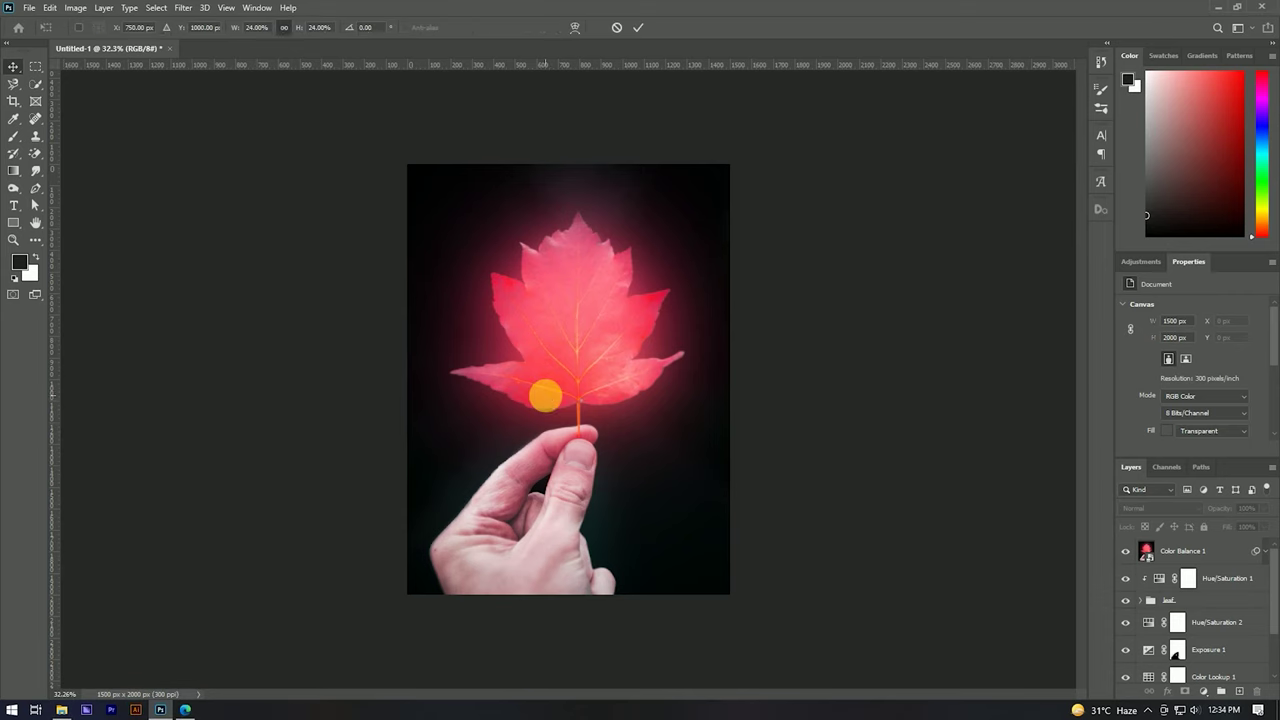
- Place the sparkles image over the leaf, scaled to about 18%, and commit it
left_click_drag(160, 712, 545, 394)
left_click_drag(616, 352, 626, 306)
left_click_drag(729, 338, 650, 326)
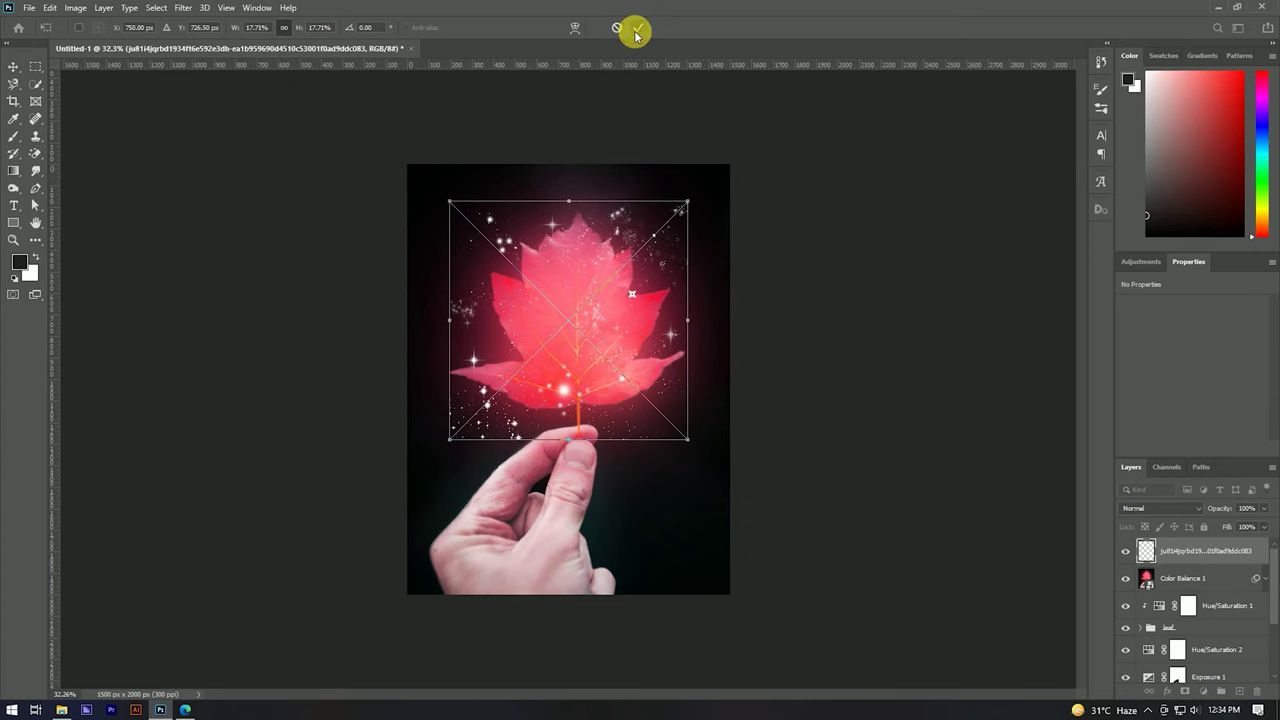
left_click(638, 27)
- Set the sparkles layer's blend mode to Overlay and add a layer mask
left_click(640, 277)
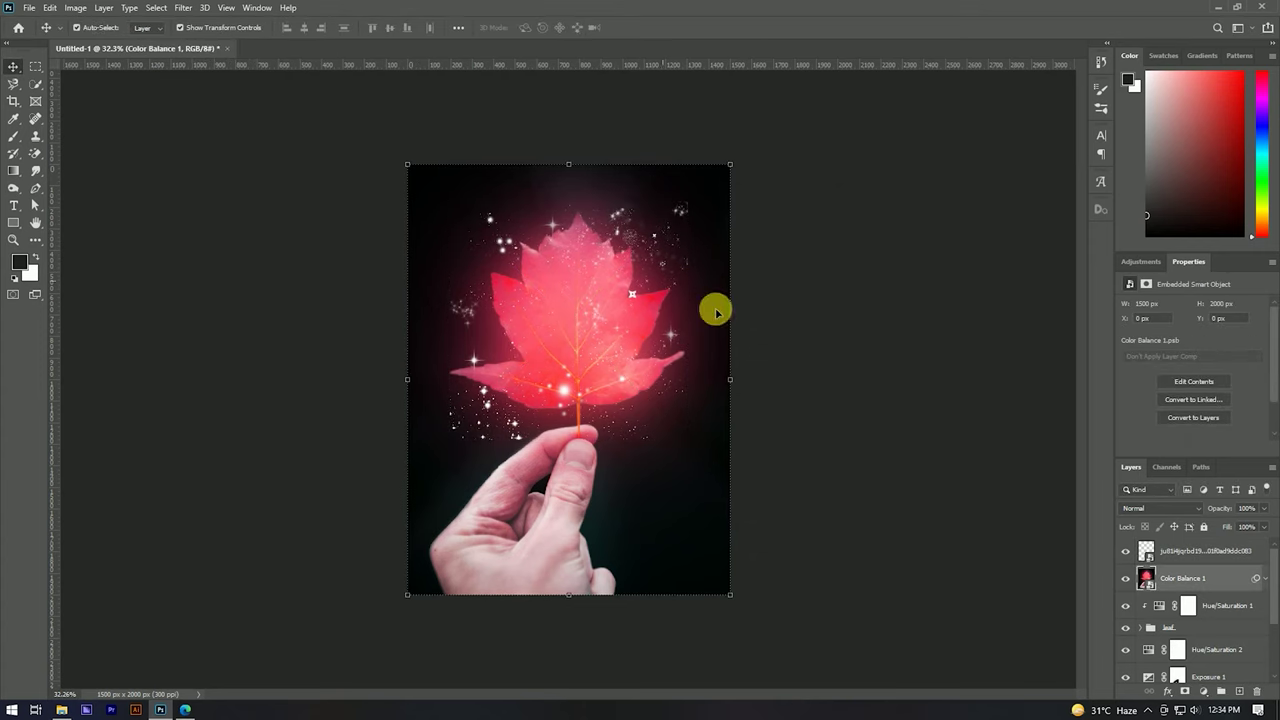
left_click(1148, 511)
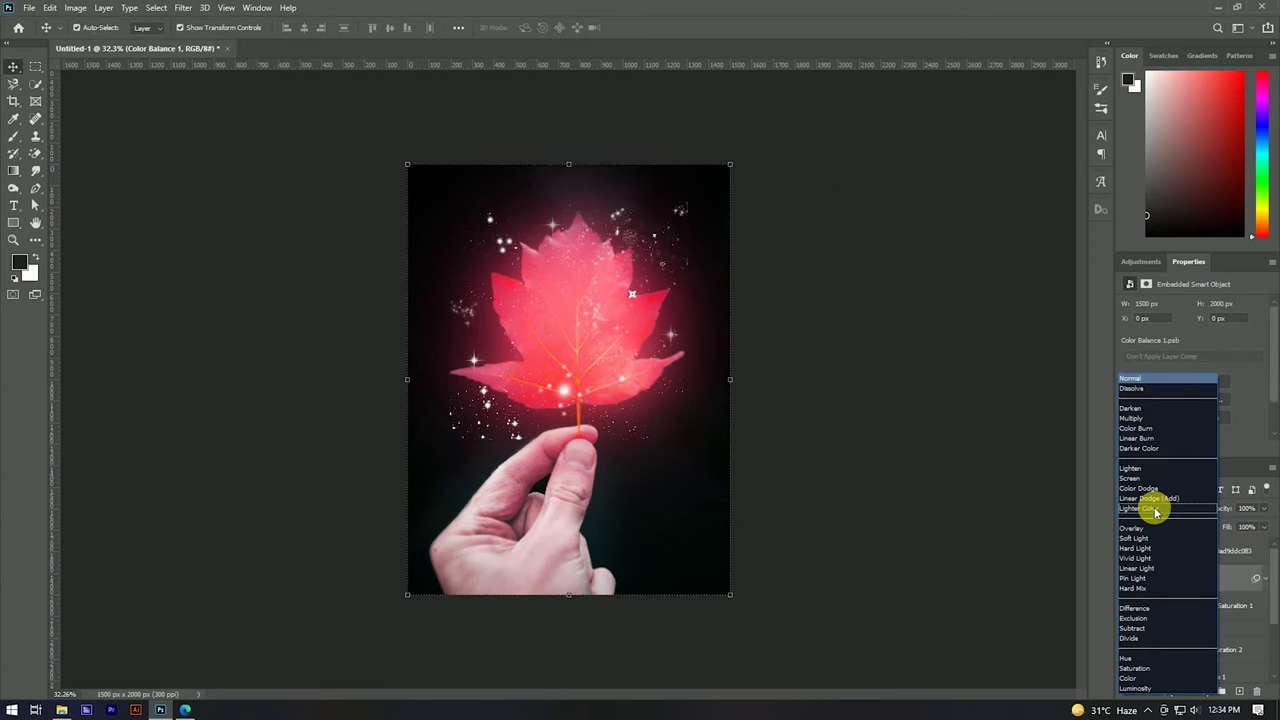
left_click(1047, 472)
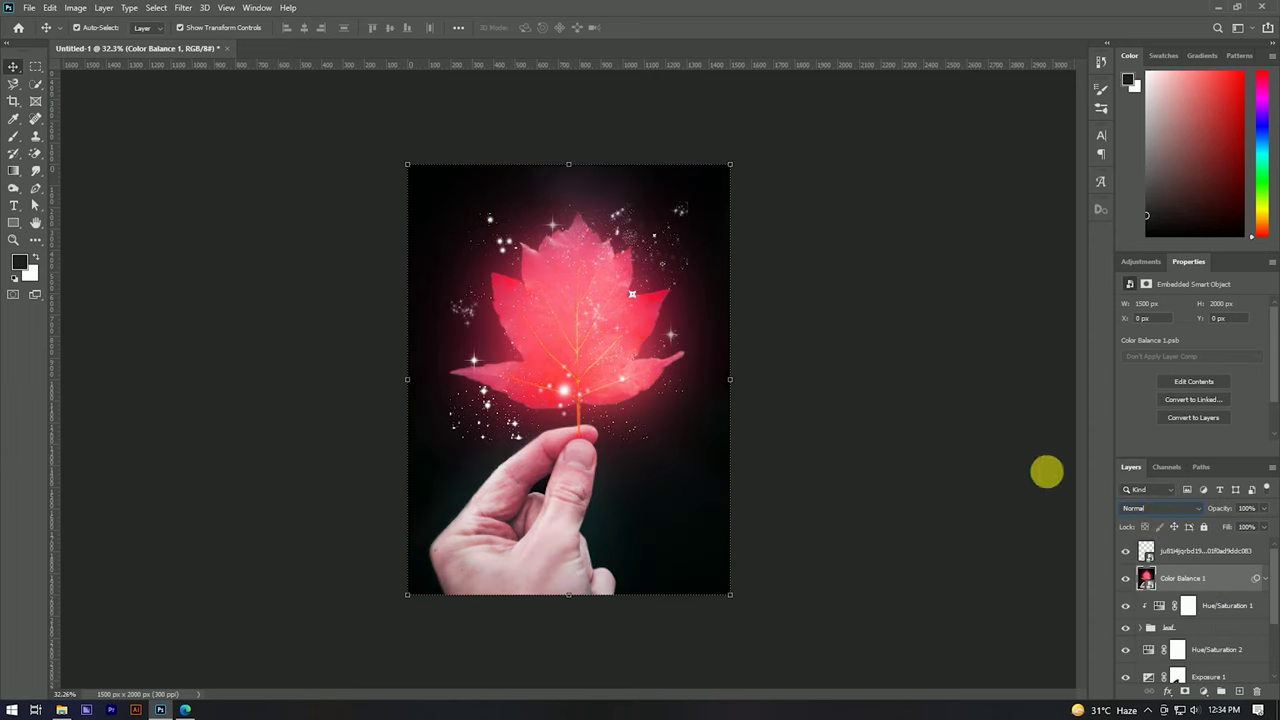
left_click(1152, 553)
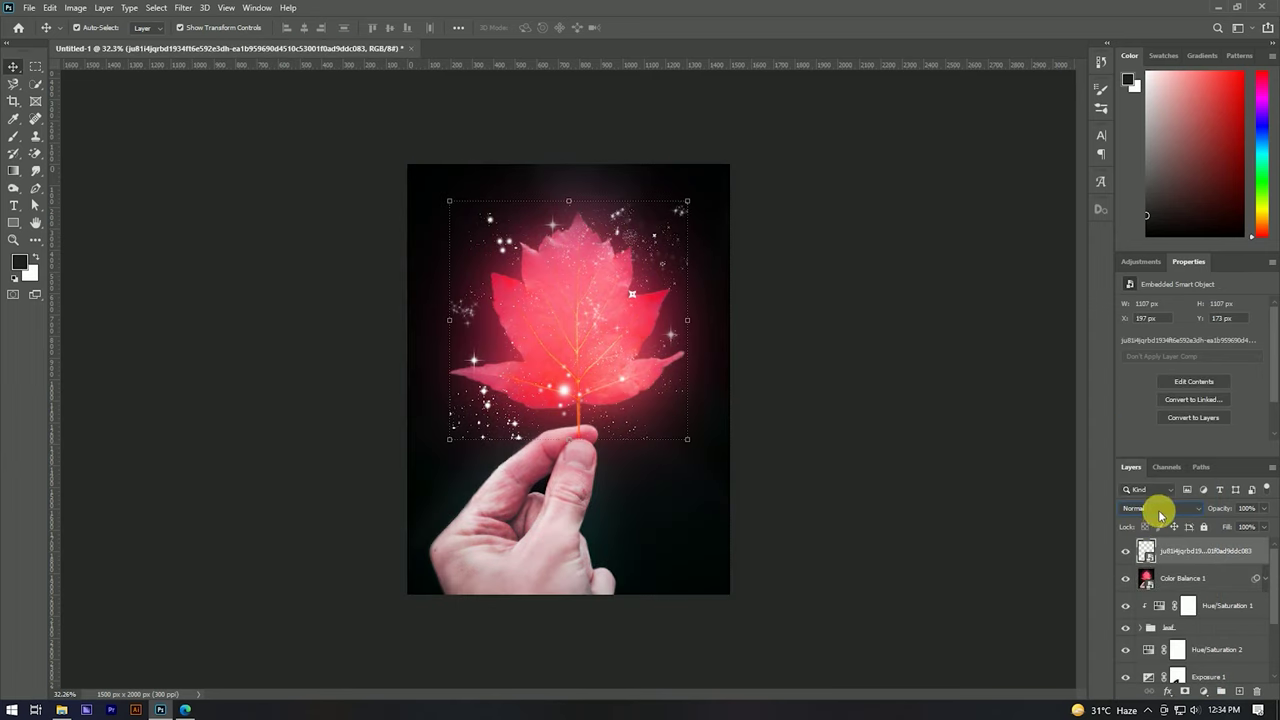
left_click(1160, 514)
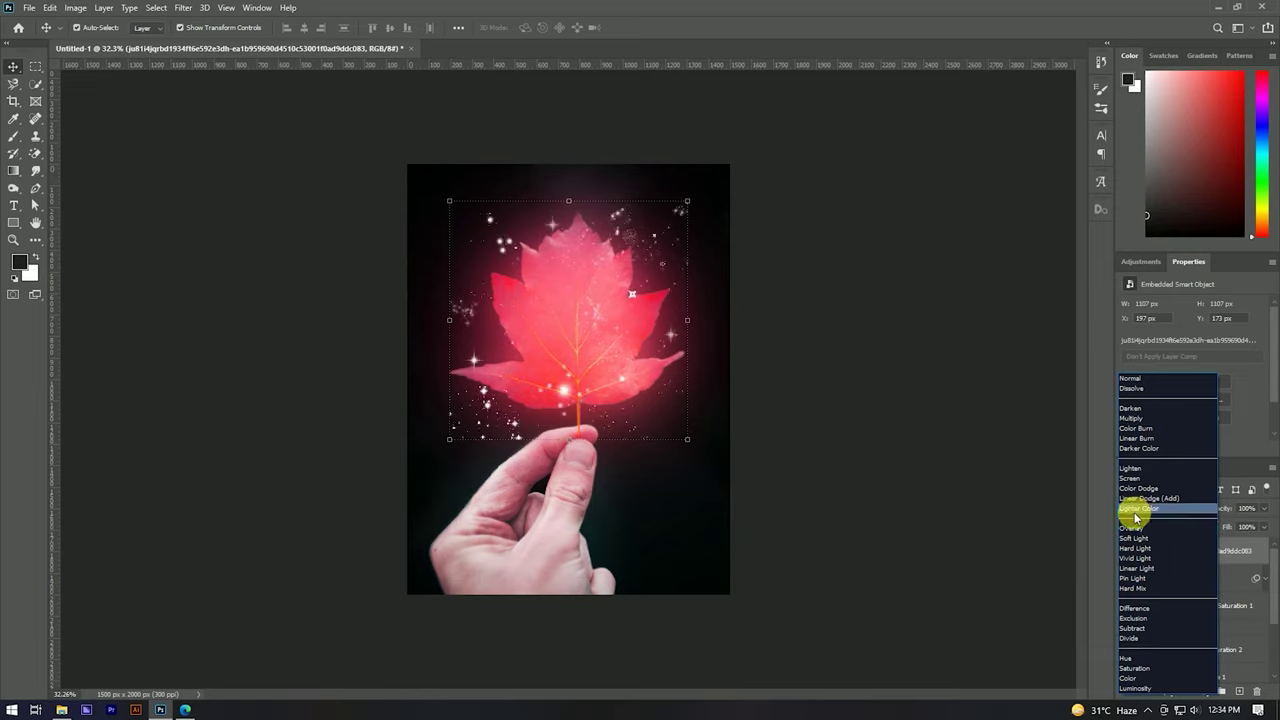
left_click(1133, 528)
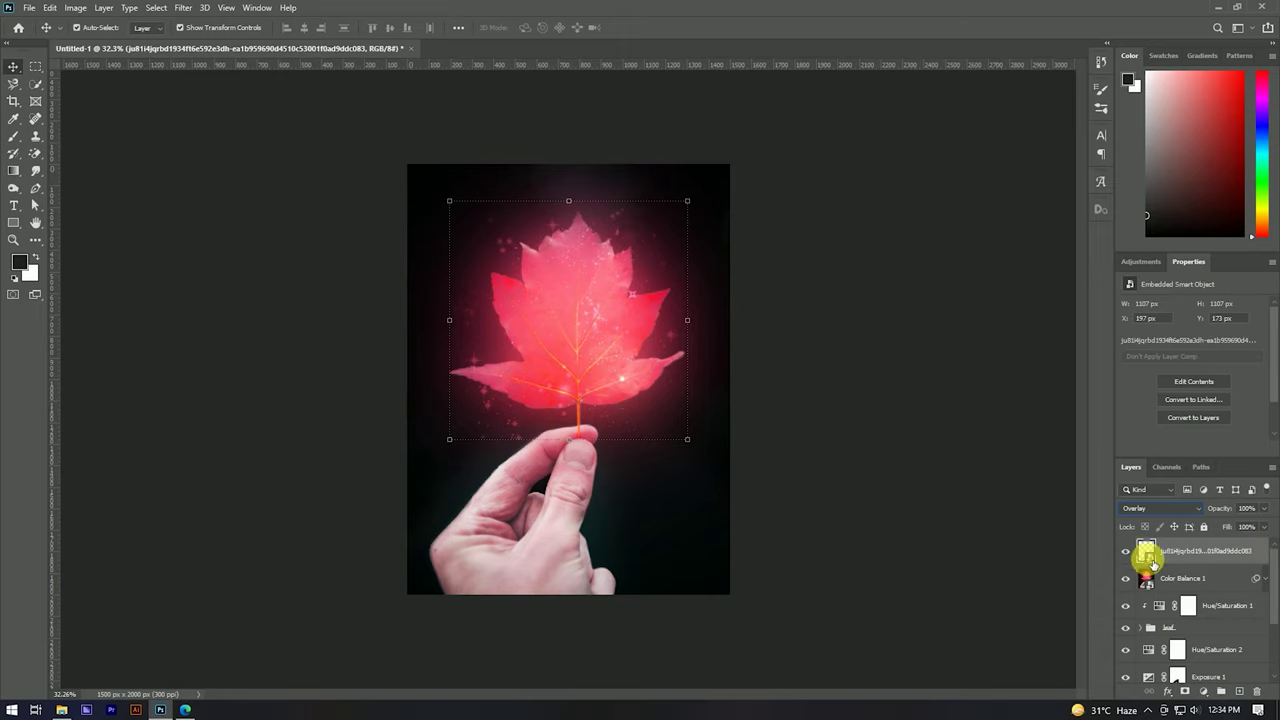
left_click(1184, 692)
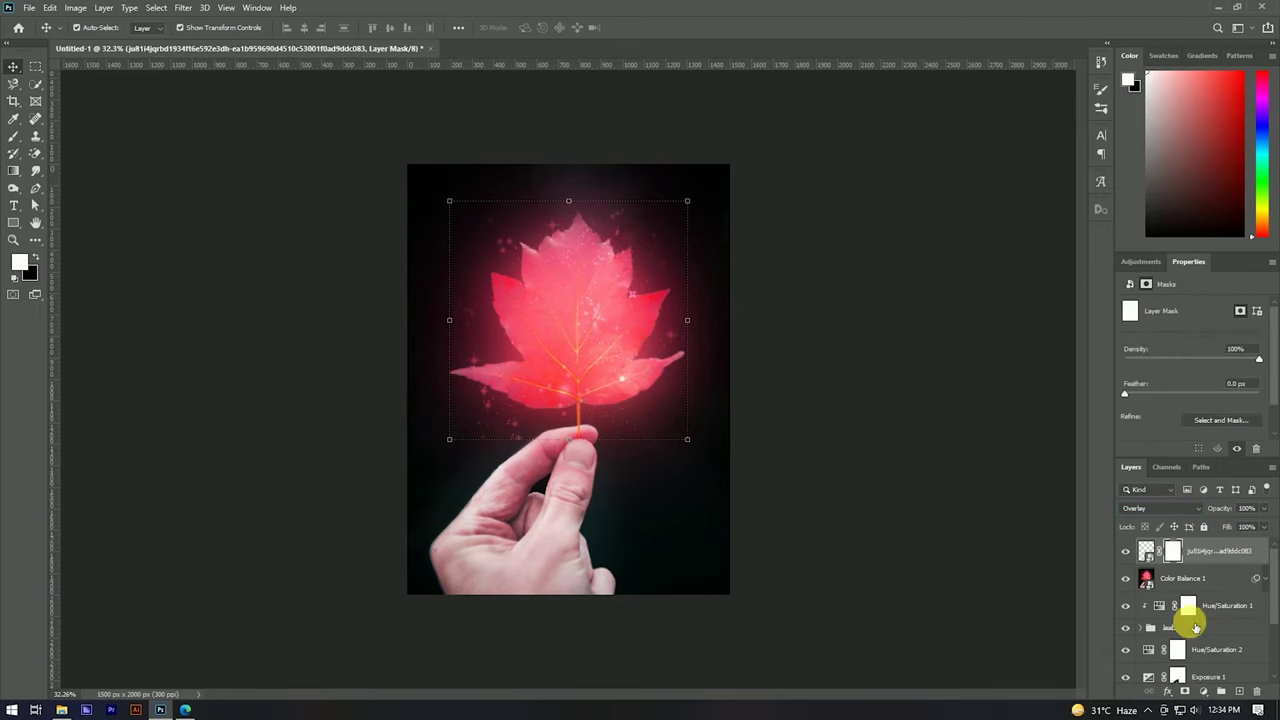
- With a soft brush of about 198 px, mask out sparkles beside the hand
scroll(641, 347, "up", 3)
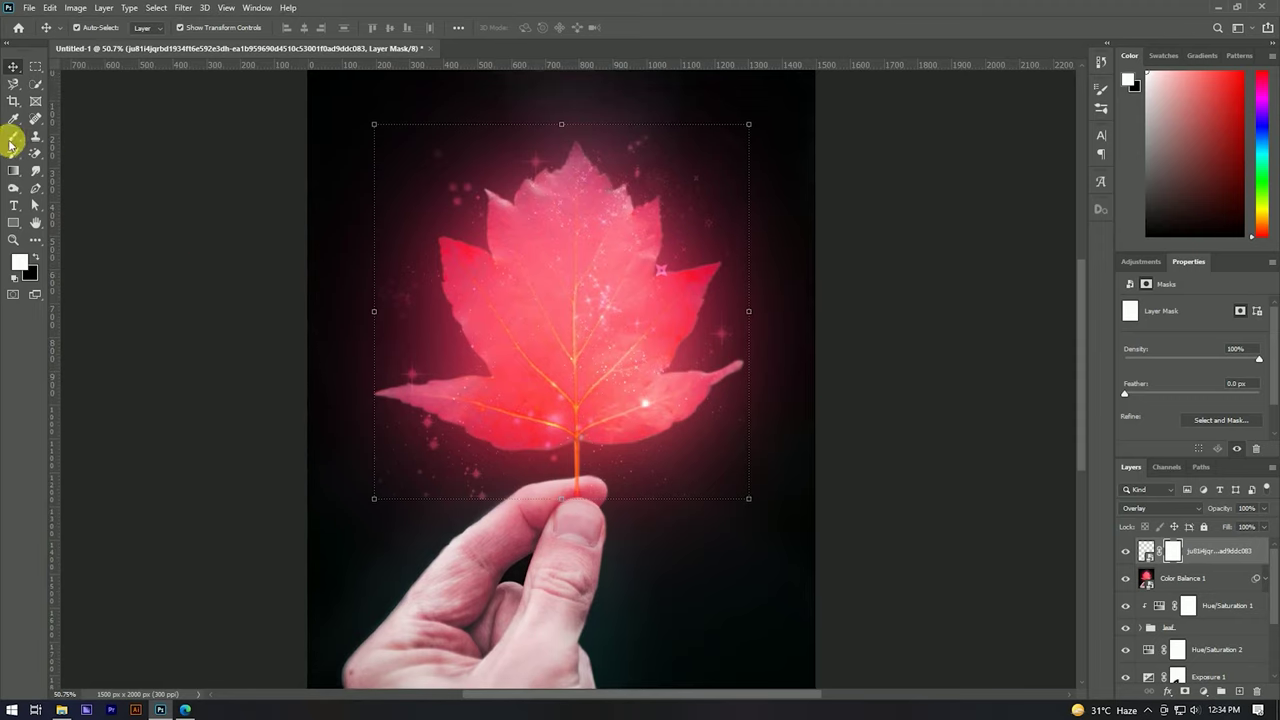
left_click(13, 139)
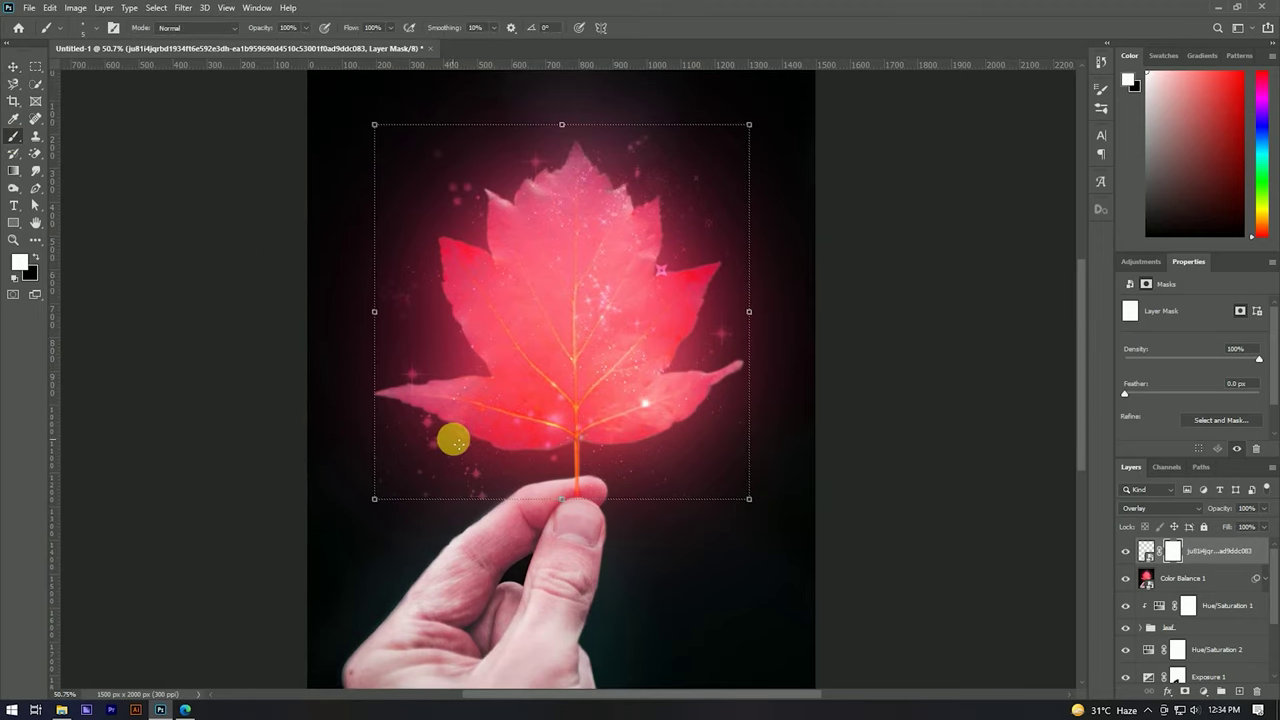
left_click_drag(507, 455, 540, 455)
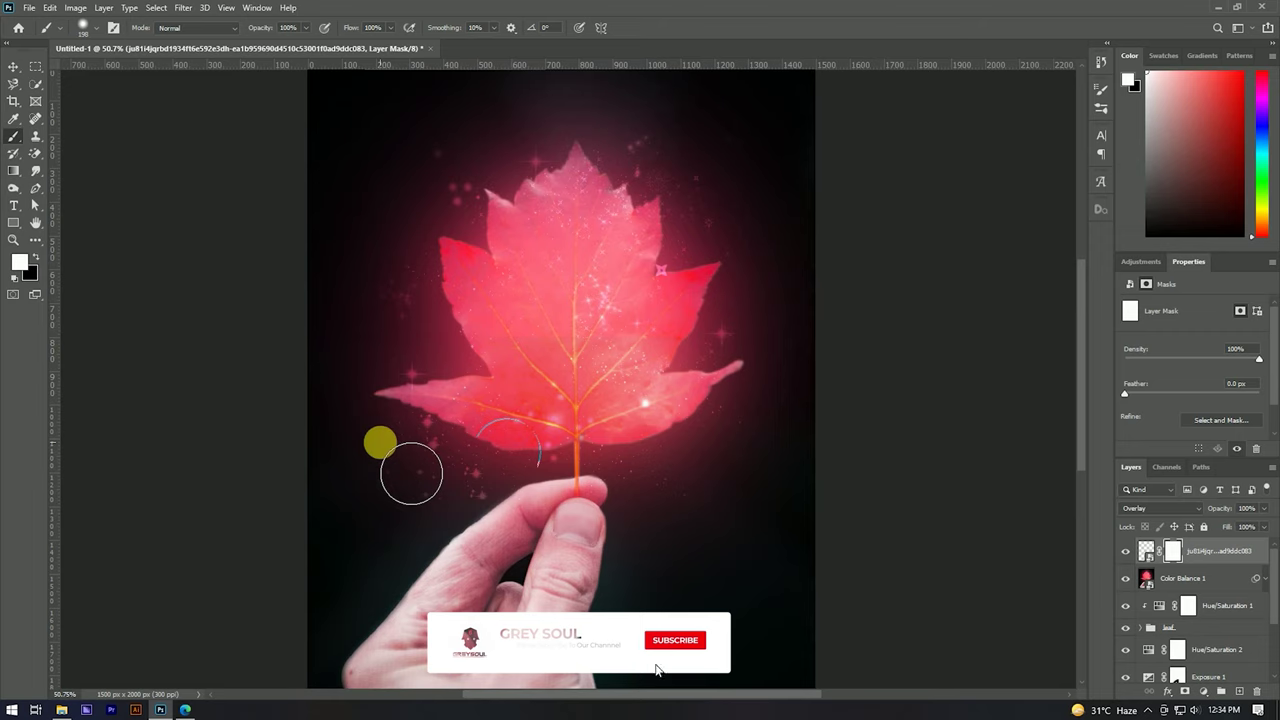
scroll(508, 449, "down", 2, "alt")
scroll(617, 434, "up", 3, "alt")
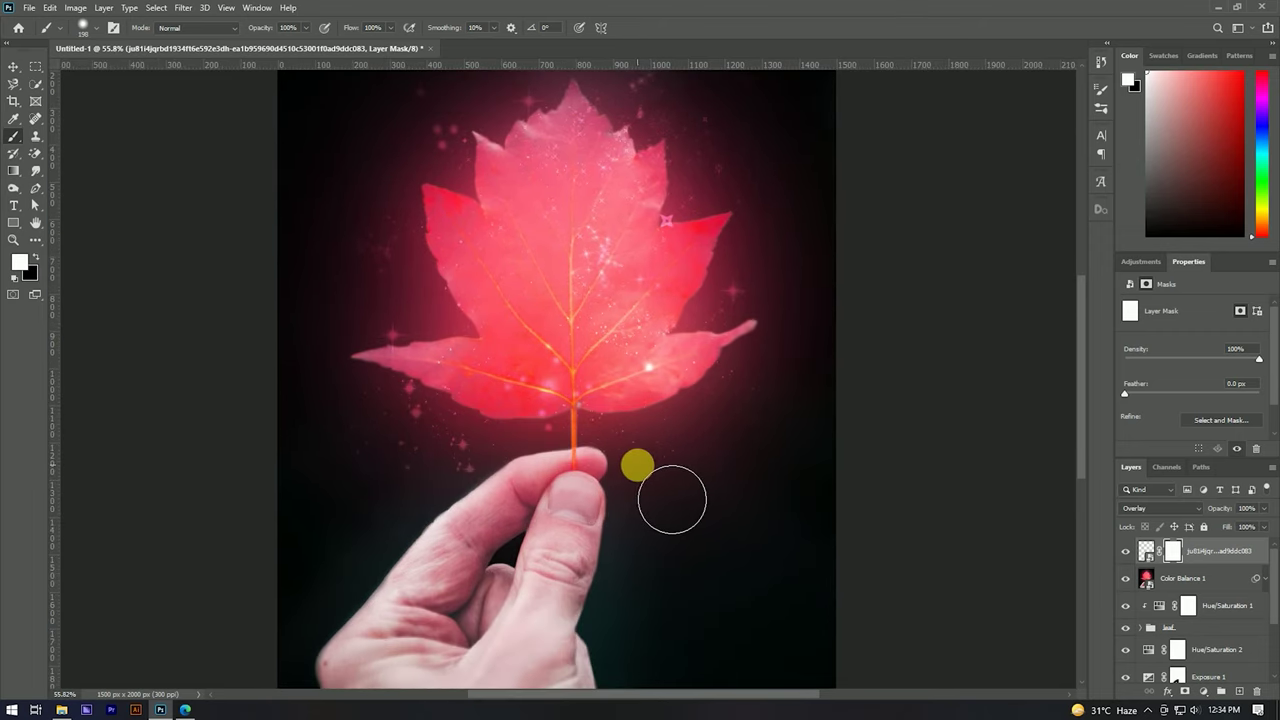
left_click(441, 497)
left_click(394, 474)
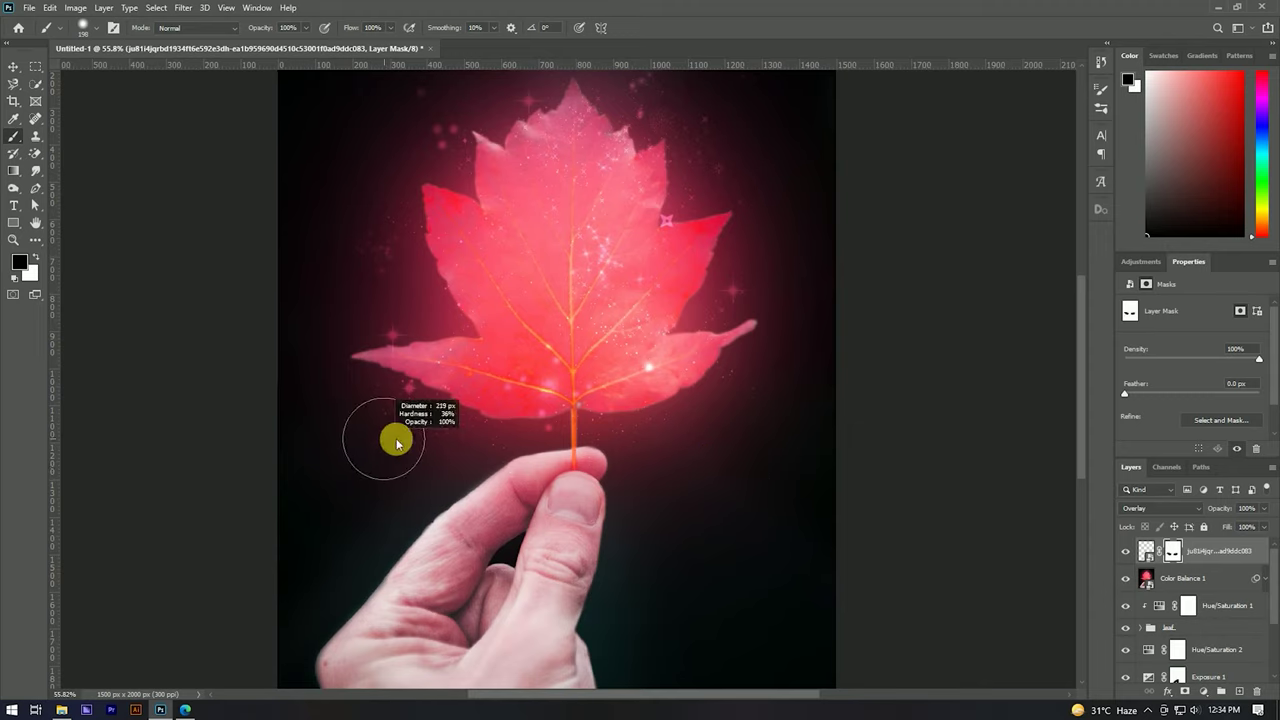
left_click_drag(385, 426, 371, 242)
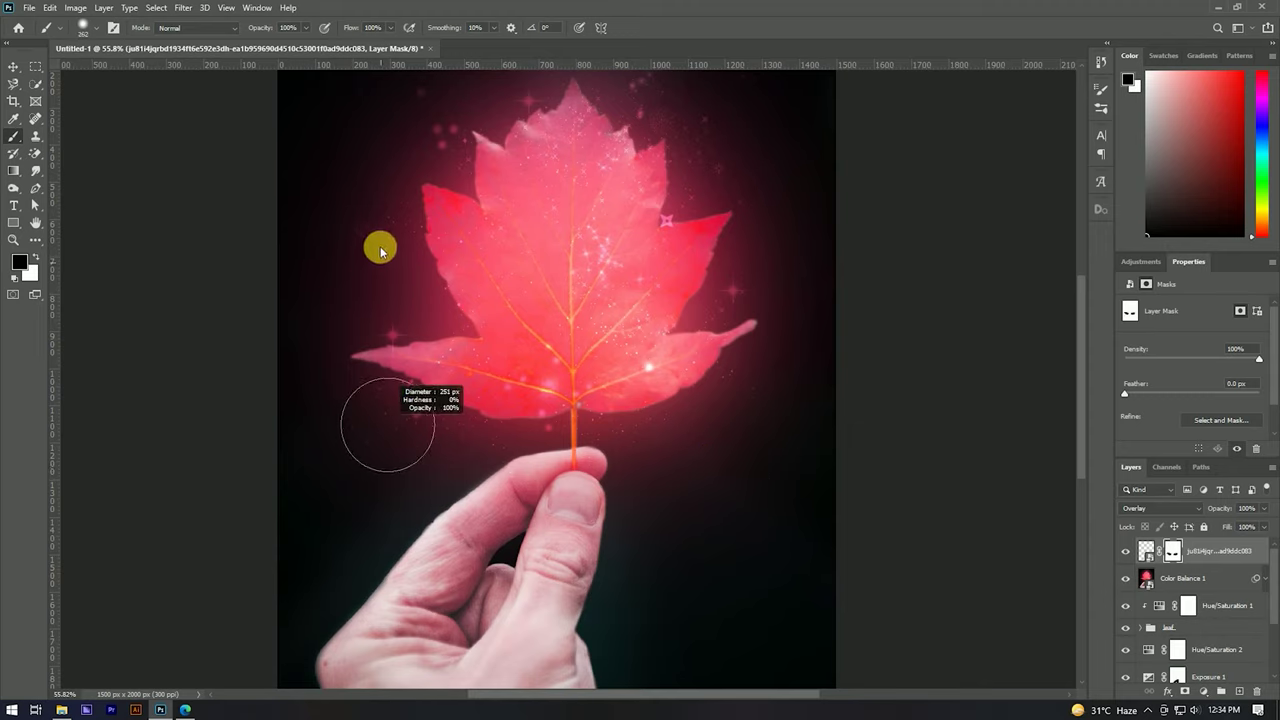
- Target the sparkles layer's image instead of its mask, then deselect and reselect the top overlay layer
scroll(500, 366, "down", 2)
scroll(600, 280, "down", 1)
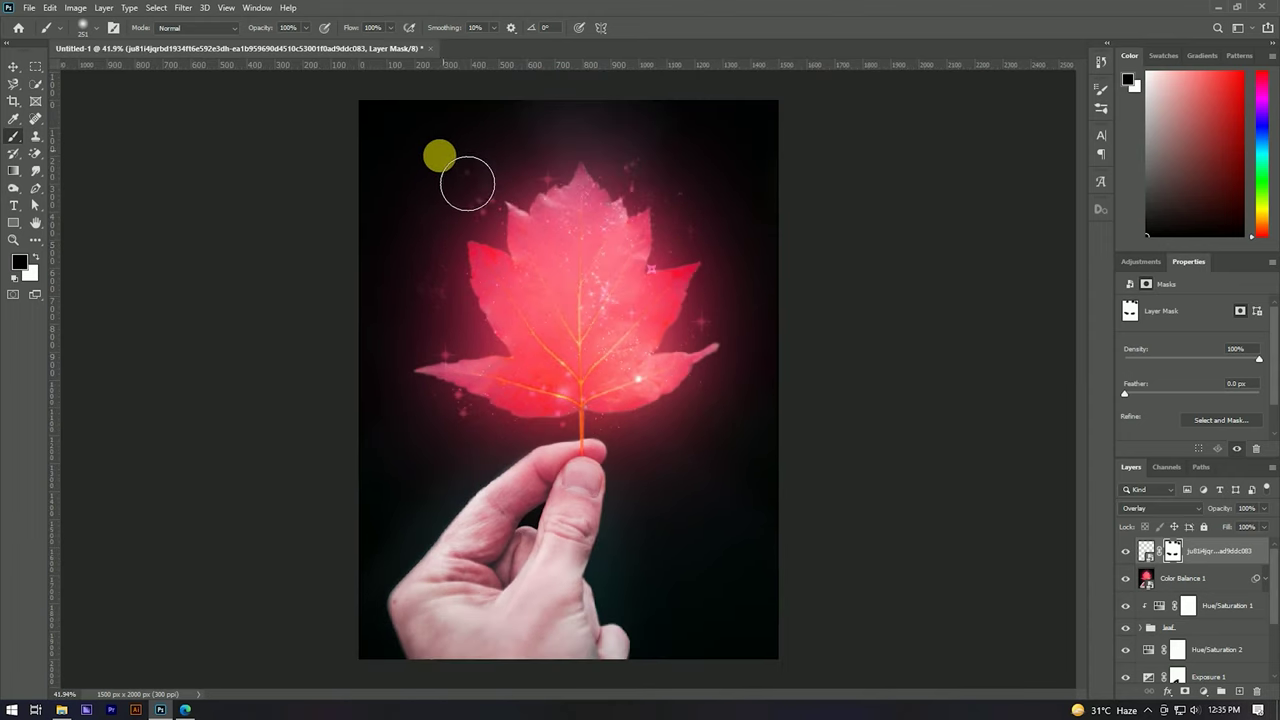
scroll(651, 443, "down", 1)
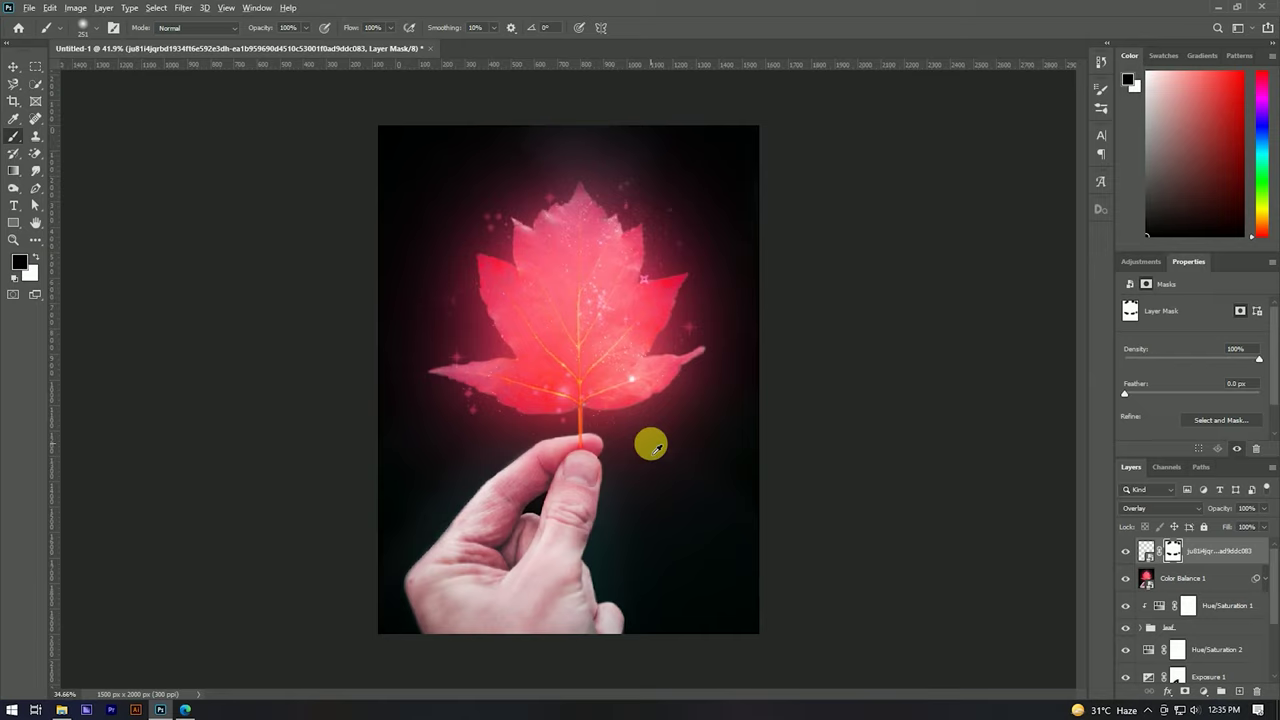
scroll(842, 497, "down", 2)
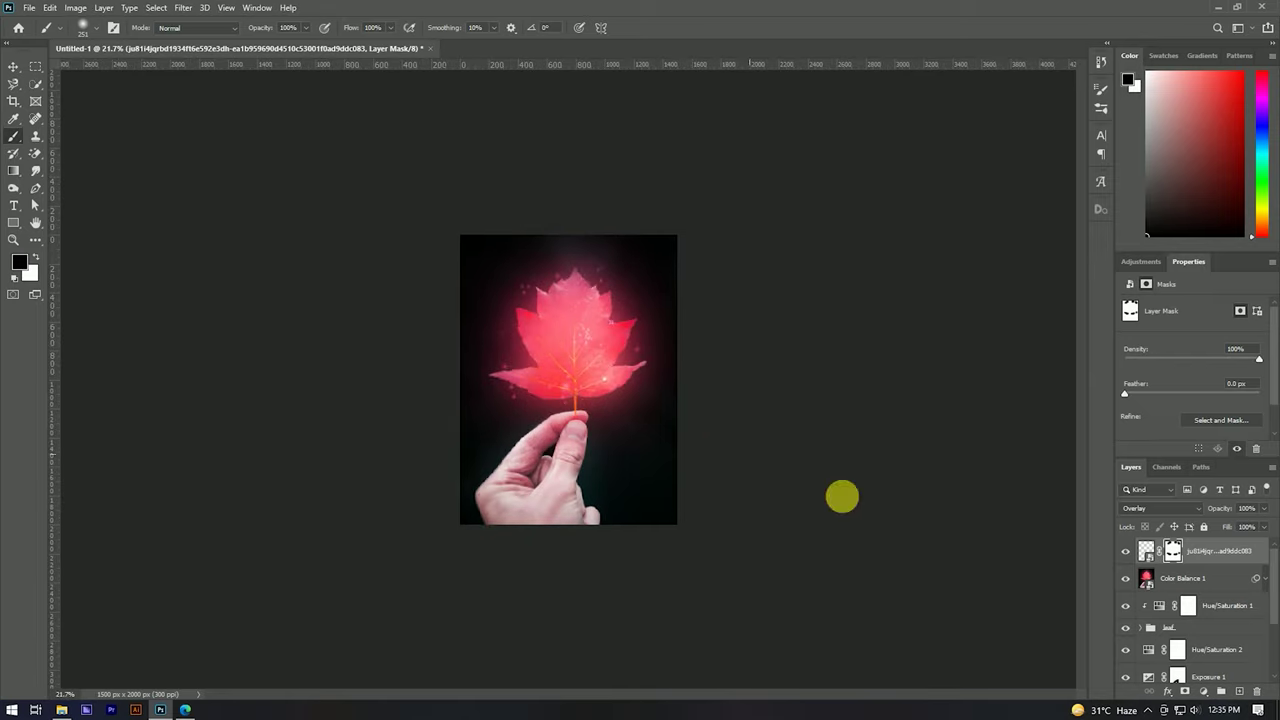
left_click(1268, 553)
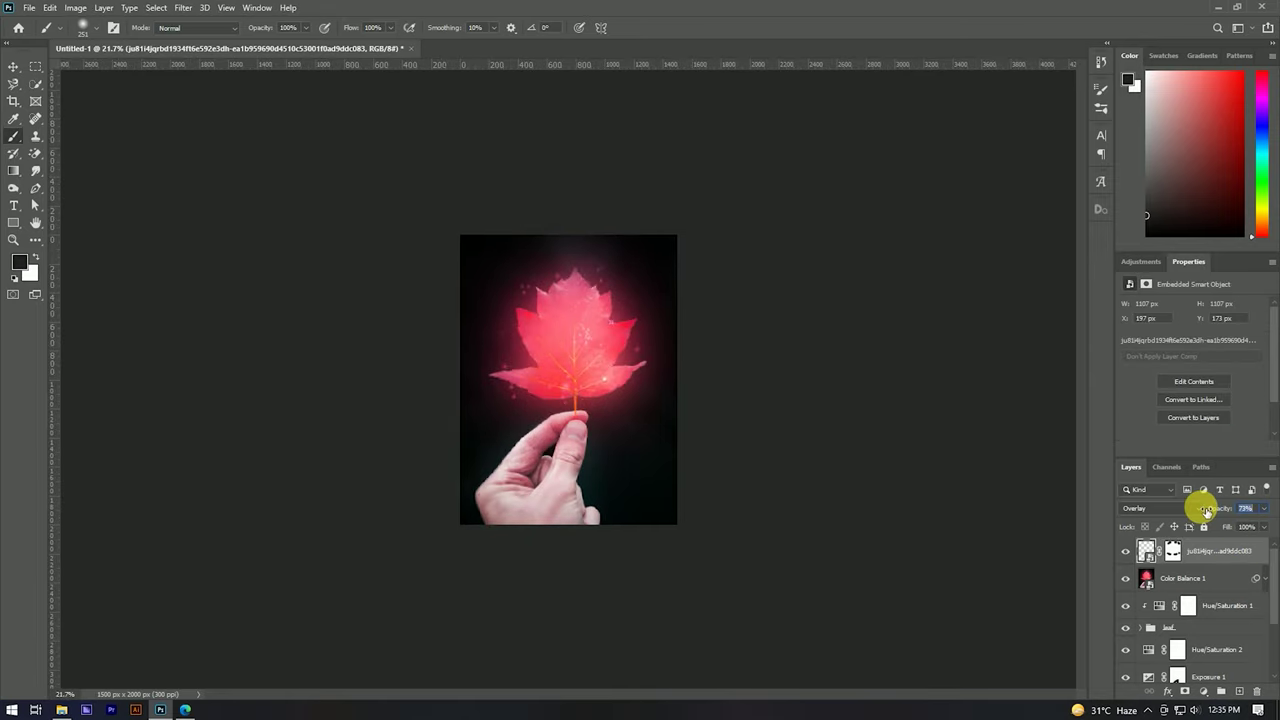
scroll(745, 335, "up", 2)
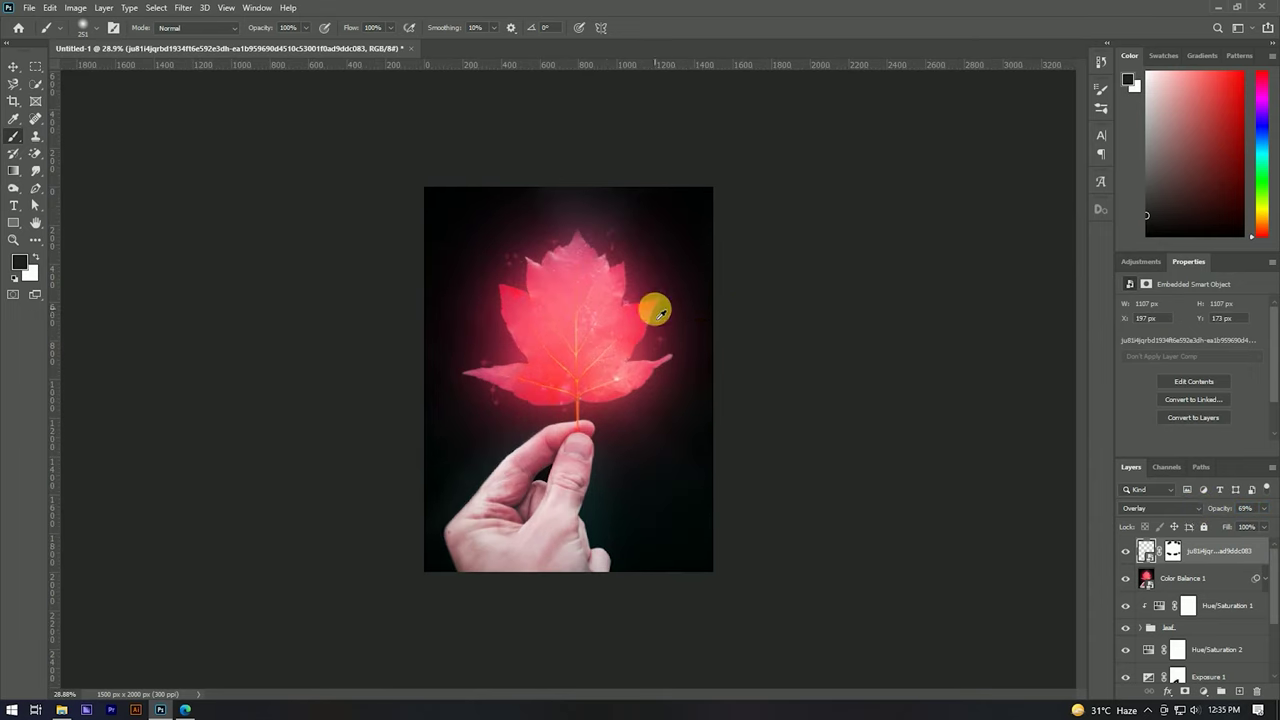
key("v")
left_click(760, 320)
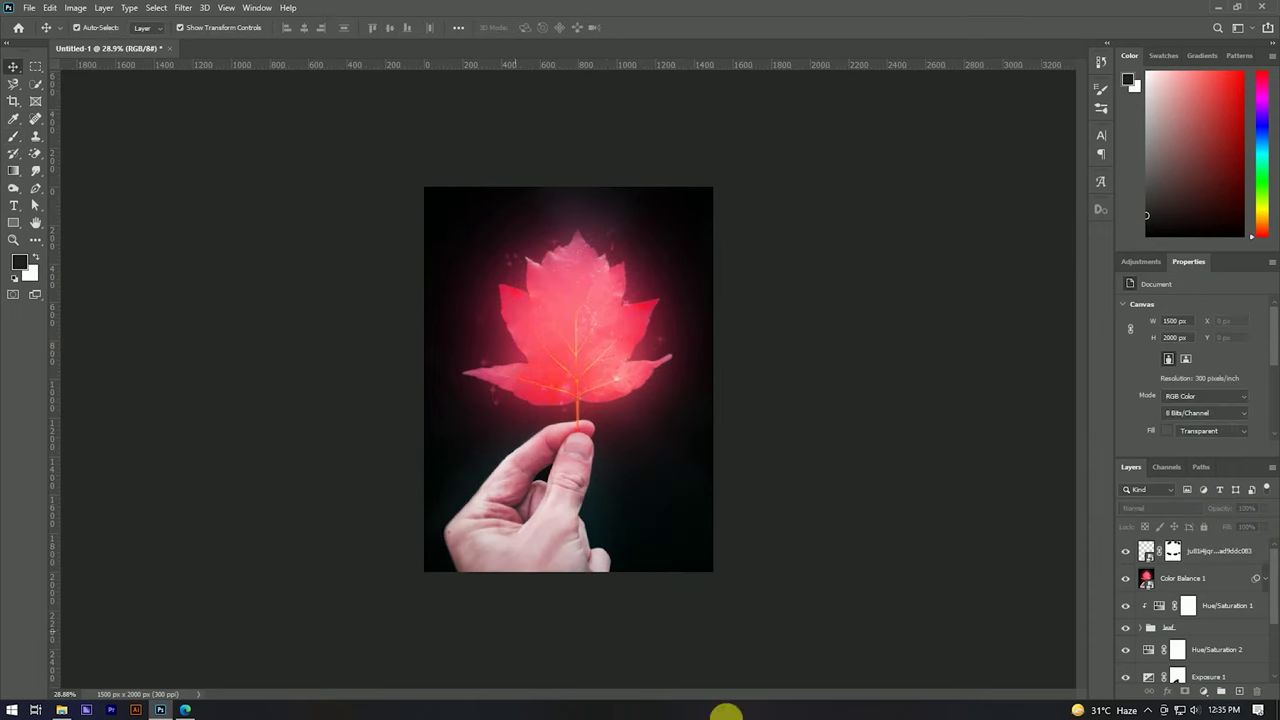
scroll(611, 266, "up", 3)
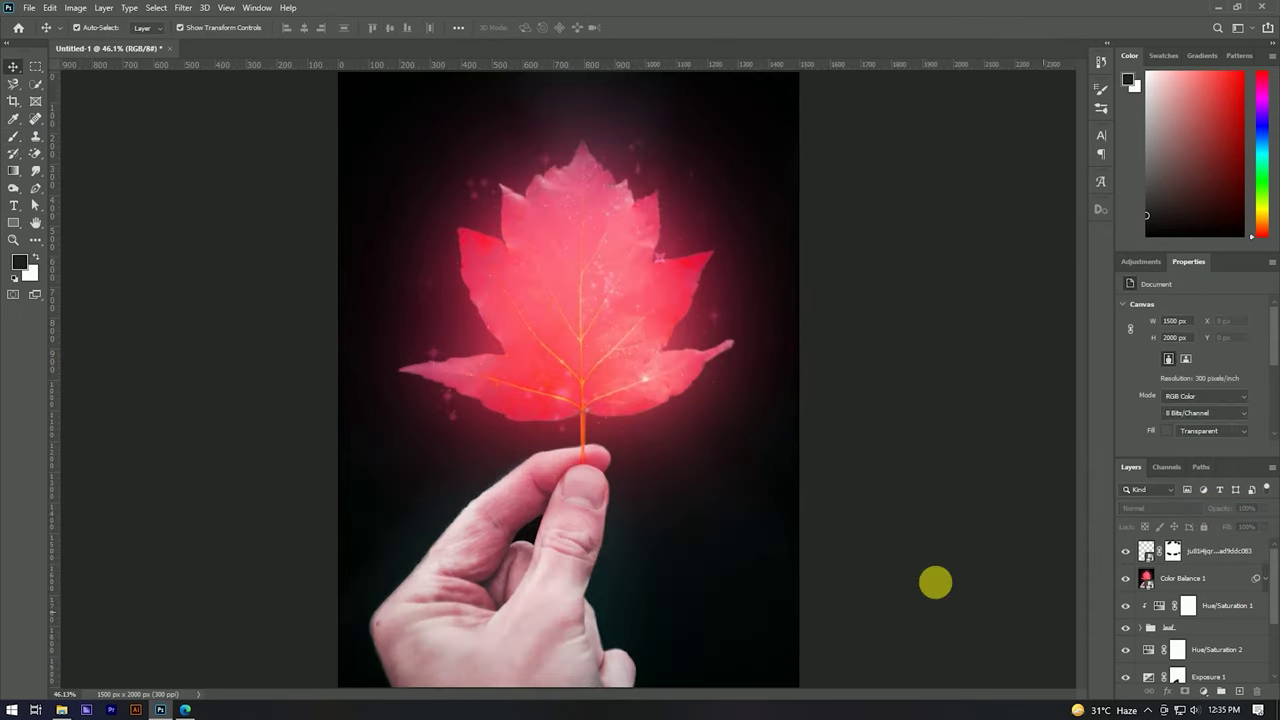
scroll(573, 380, "down", 2)
scroll(575, 378, "down", 1)
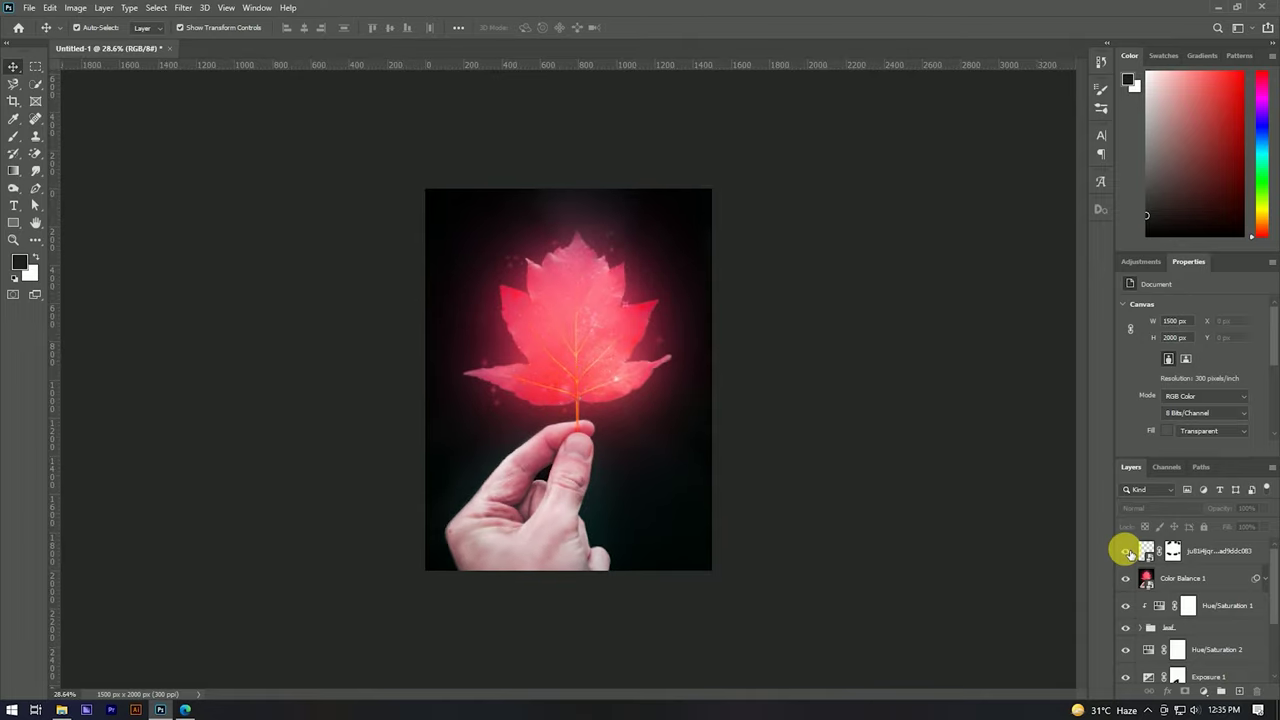
left_click(1230, 553)
- Stamp visible layers into a new layer and raise Camera Raw contrast to +19 and highlights
key("ctrl+shift+alt+e")
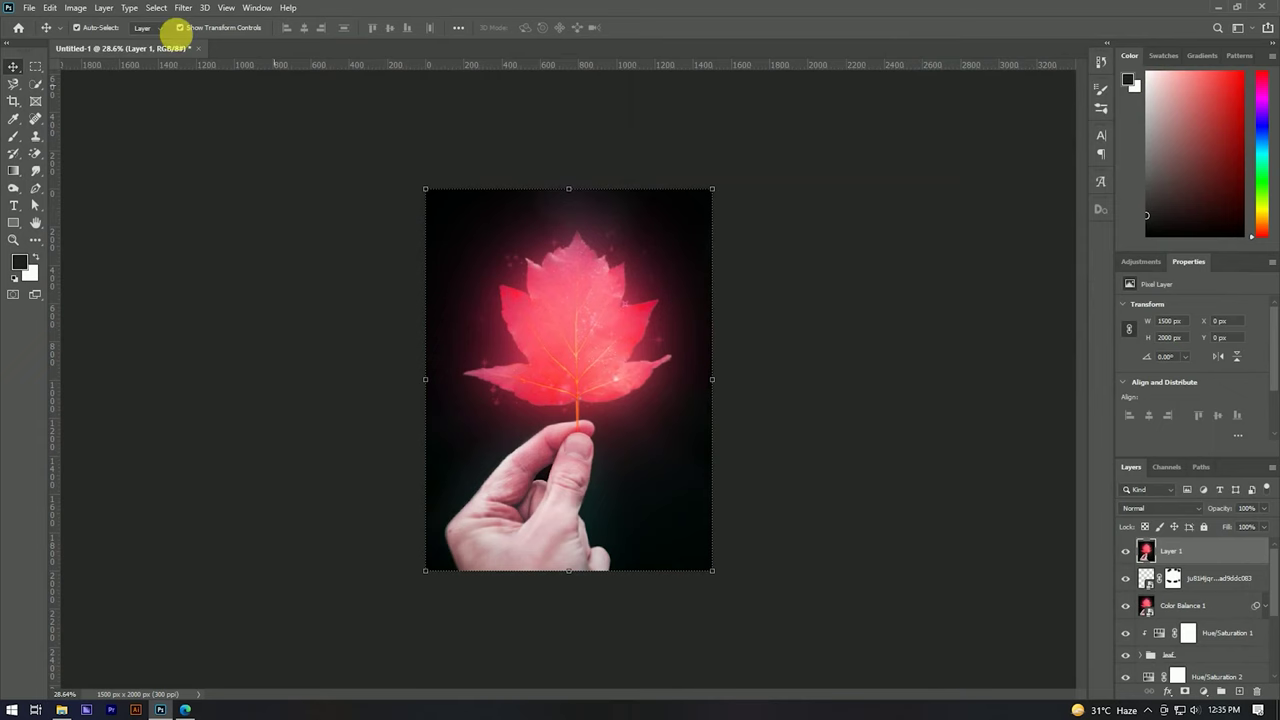
left_click(186, 8)
left_click(218, 87)
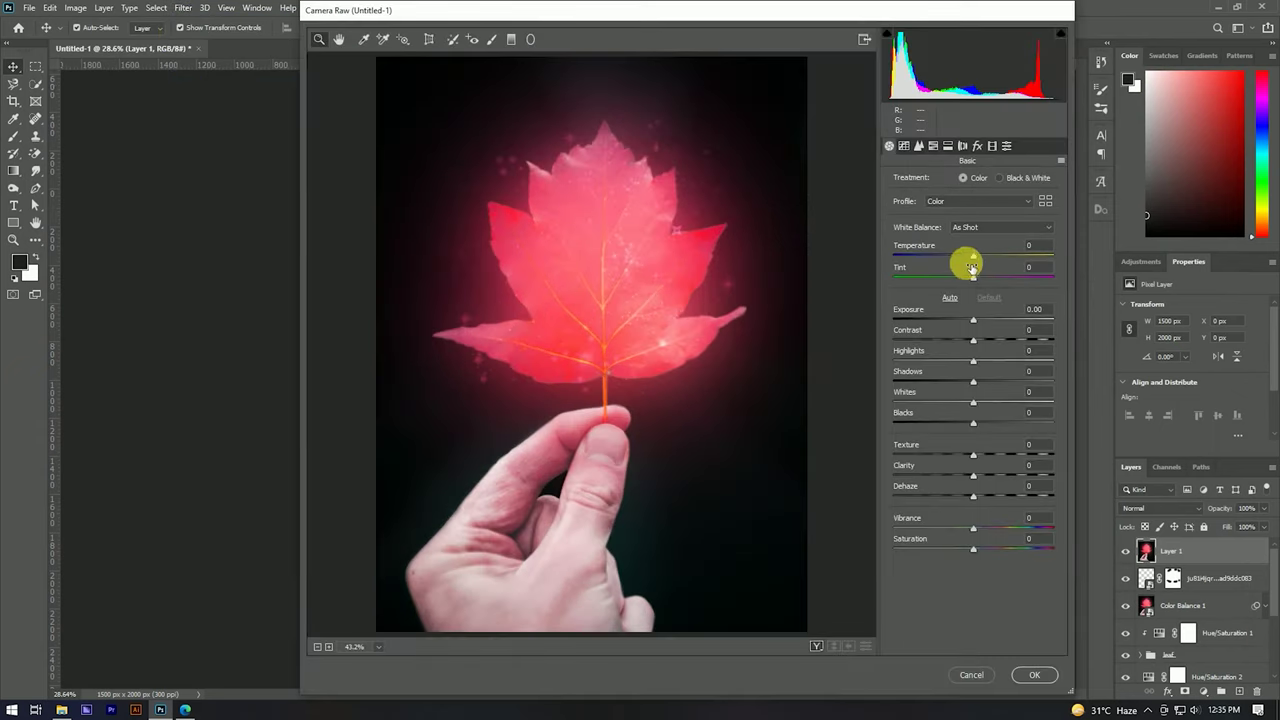
left_click_drag(975, 438, 990, 440)
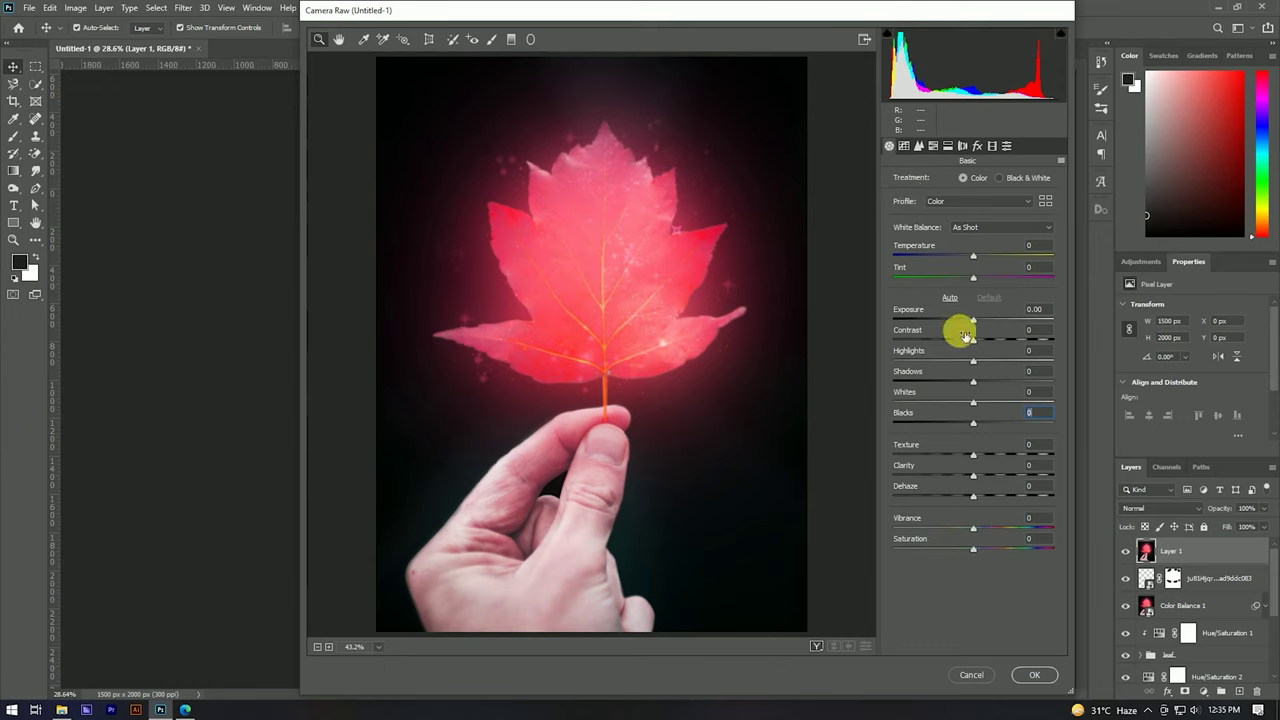
left_click_drag(975, 342, 993, 343)
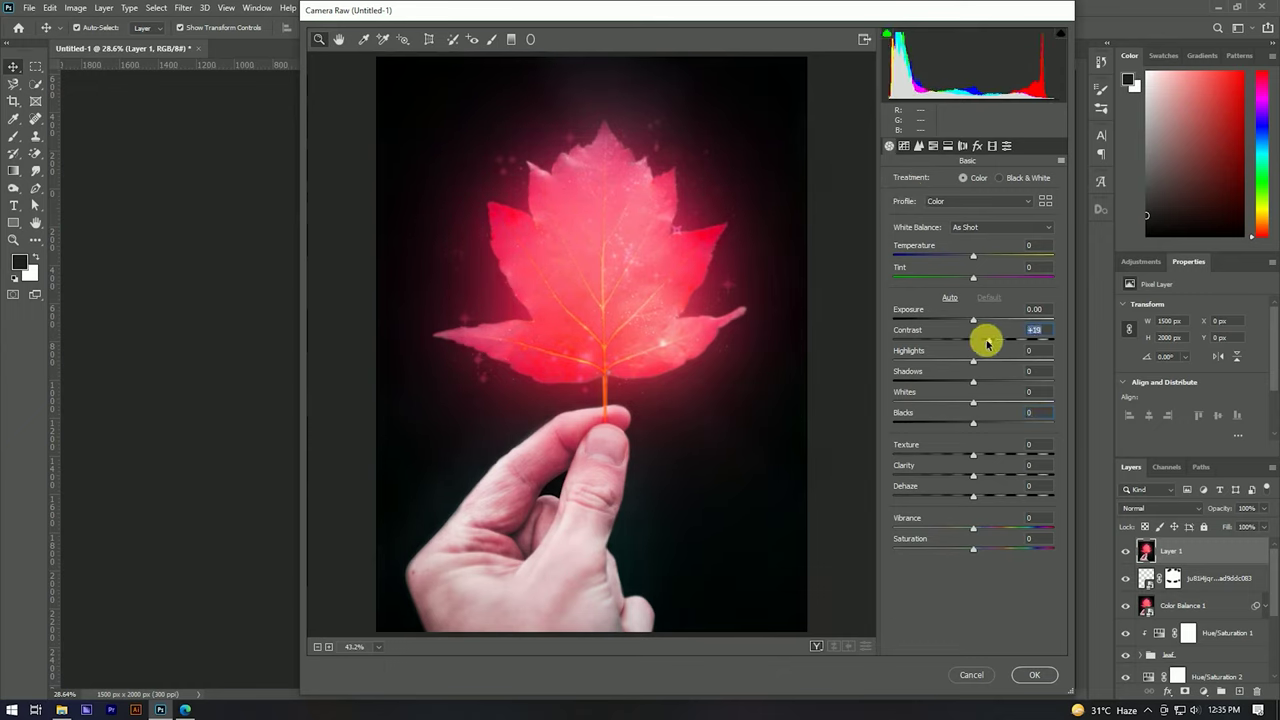
left_click_drag(977, 362, 988, 363)
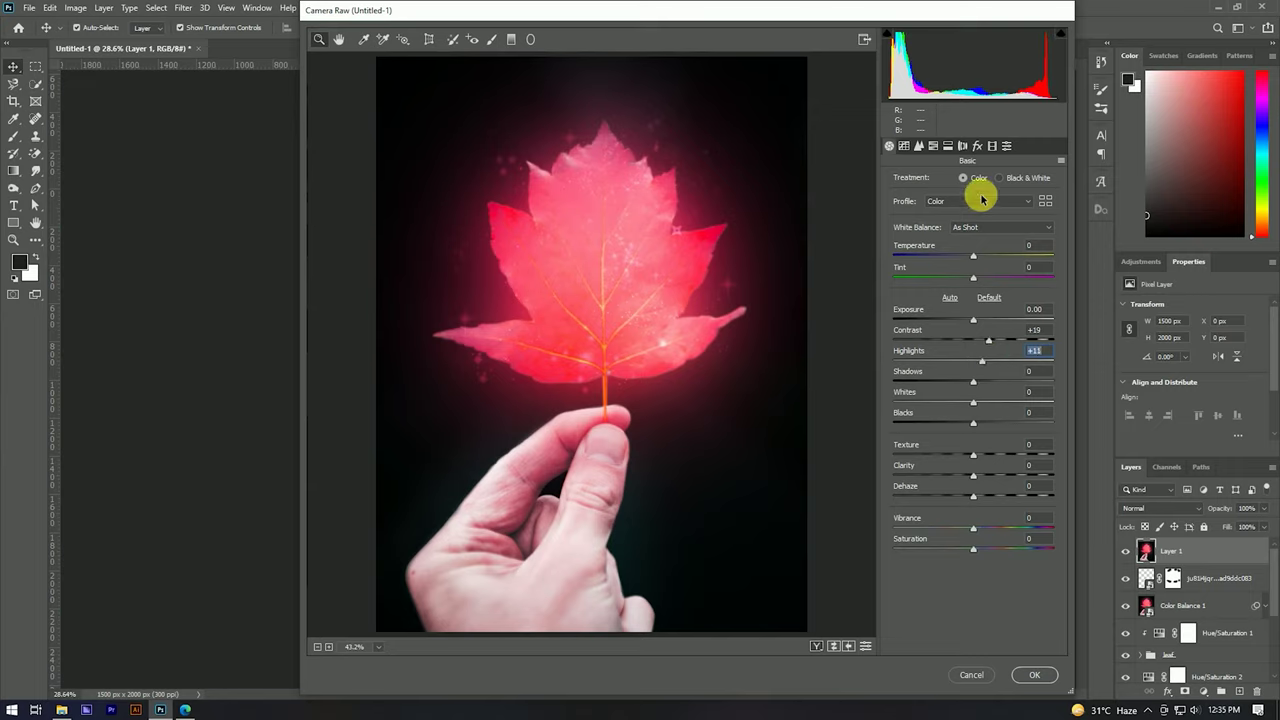
- Add a -46 Highlight Priority post-crop vignette and apply the Camera Raw changes
left_click(977, 147)
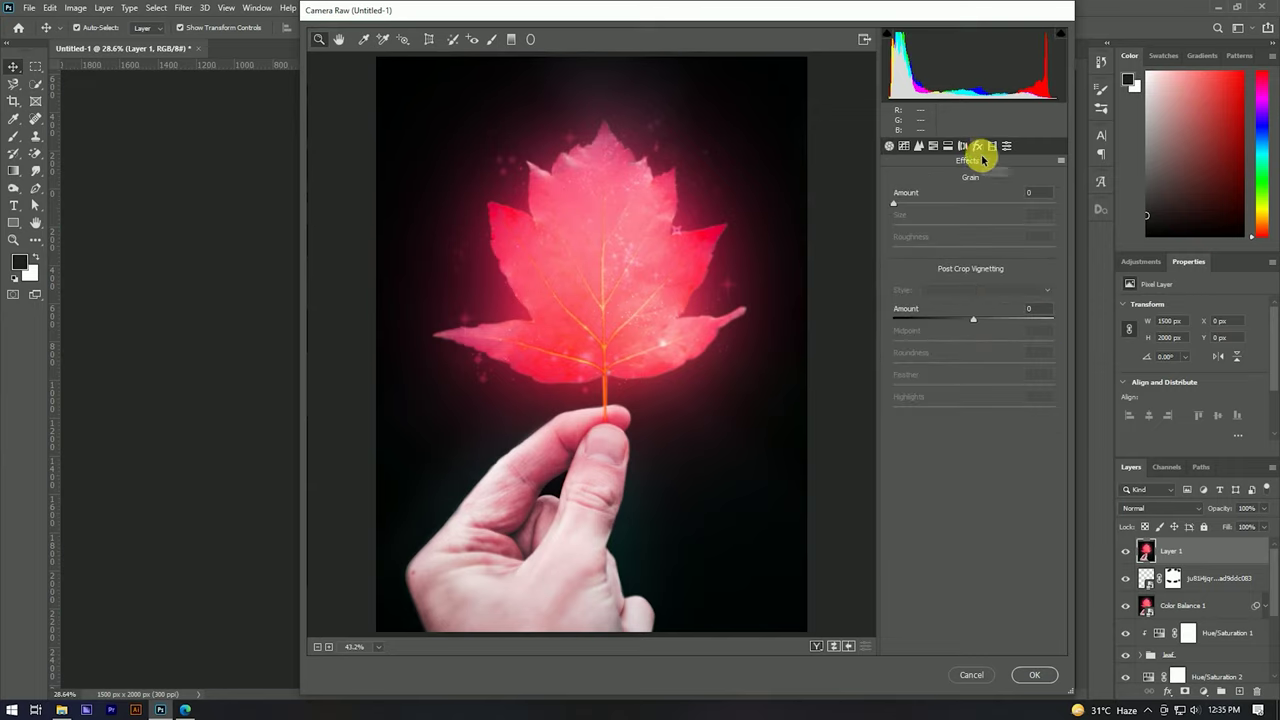
left_click_drag(970, 310, 936, 312)
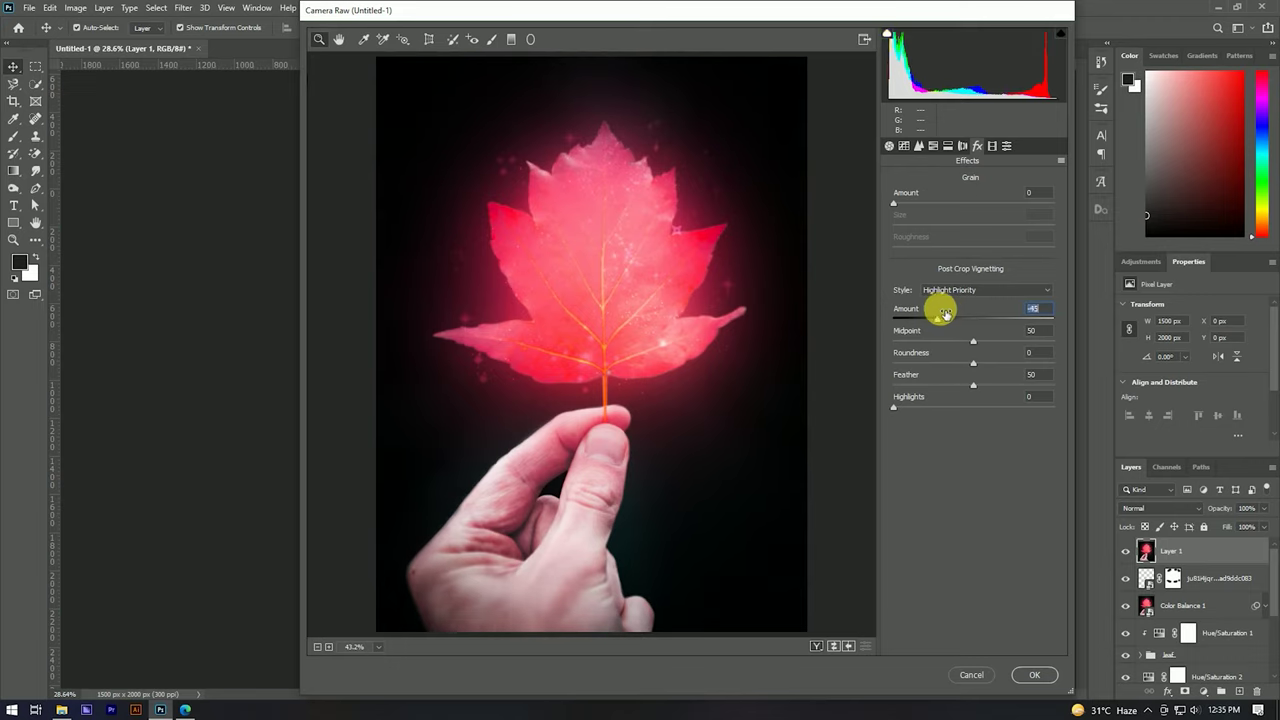
left_click(1030, 672)
scroll(600, 258, "down", 3)
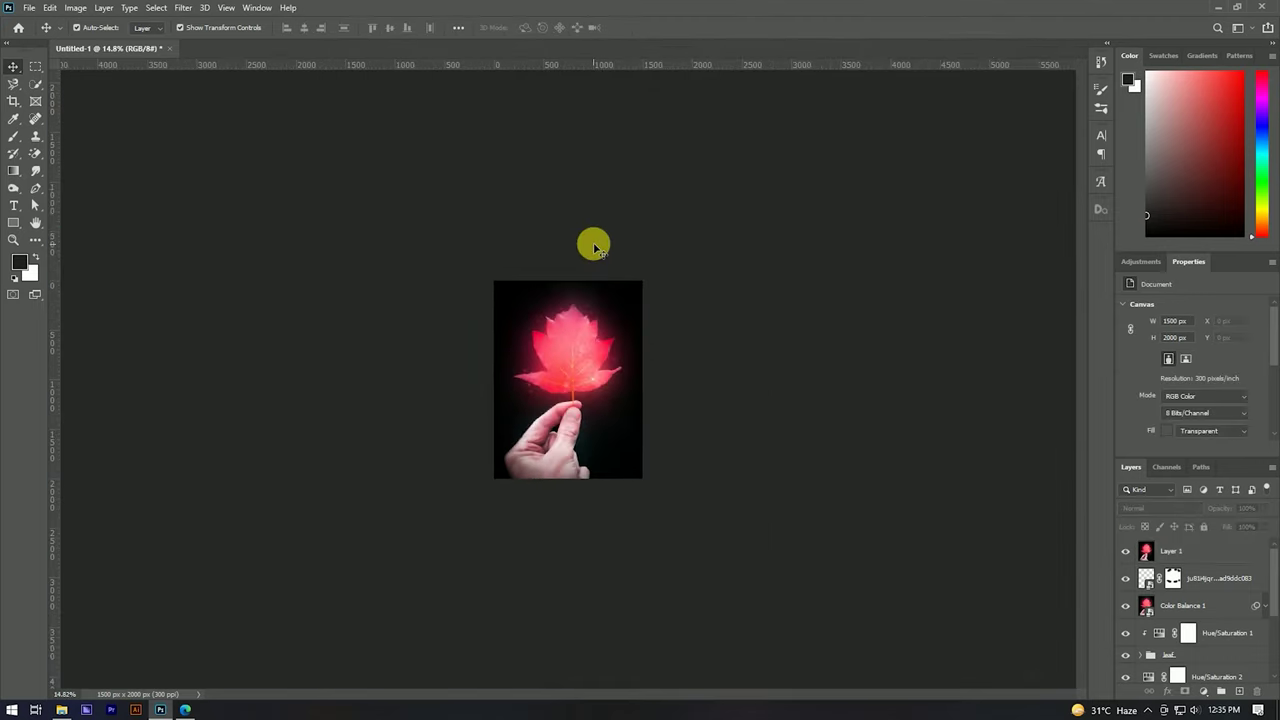
- Group all layers from Layer 1 down to Color Lookup 1 into Group 1
scroll(614, 314, "up", 2)
left_click(1209, 580)
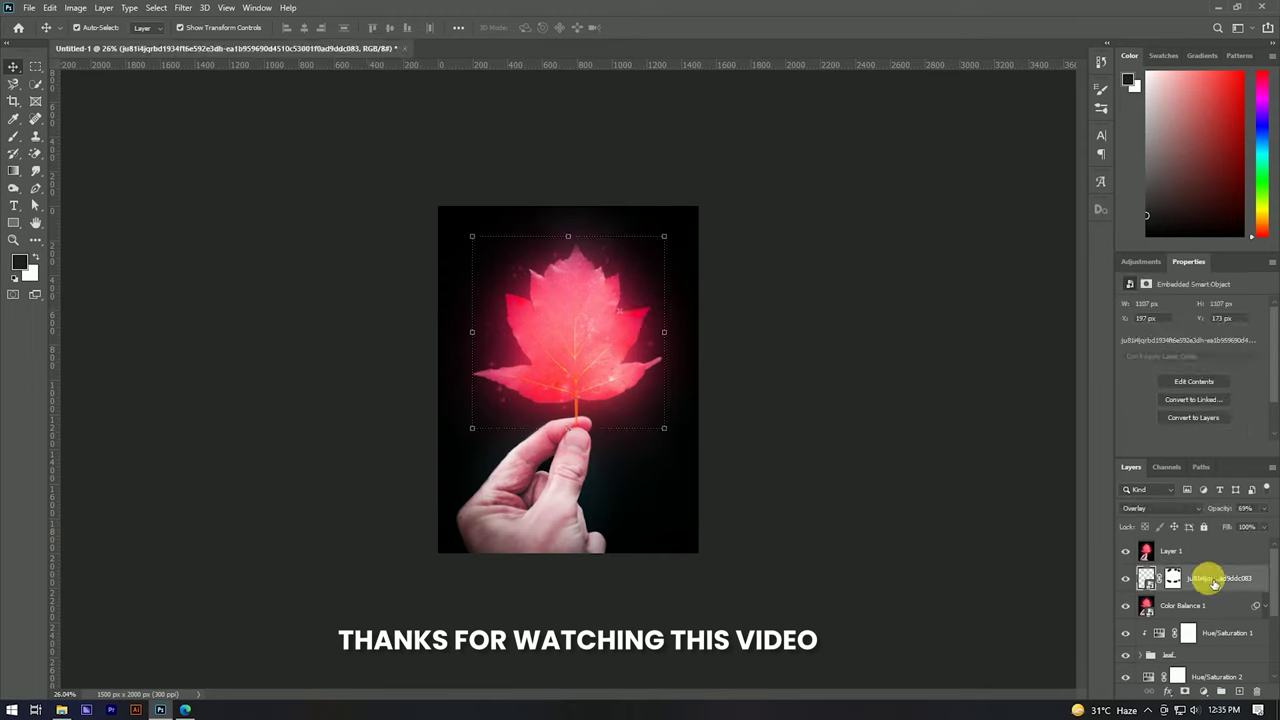
scroll(1207, 597, "down", 3)
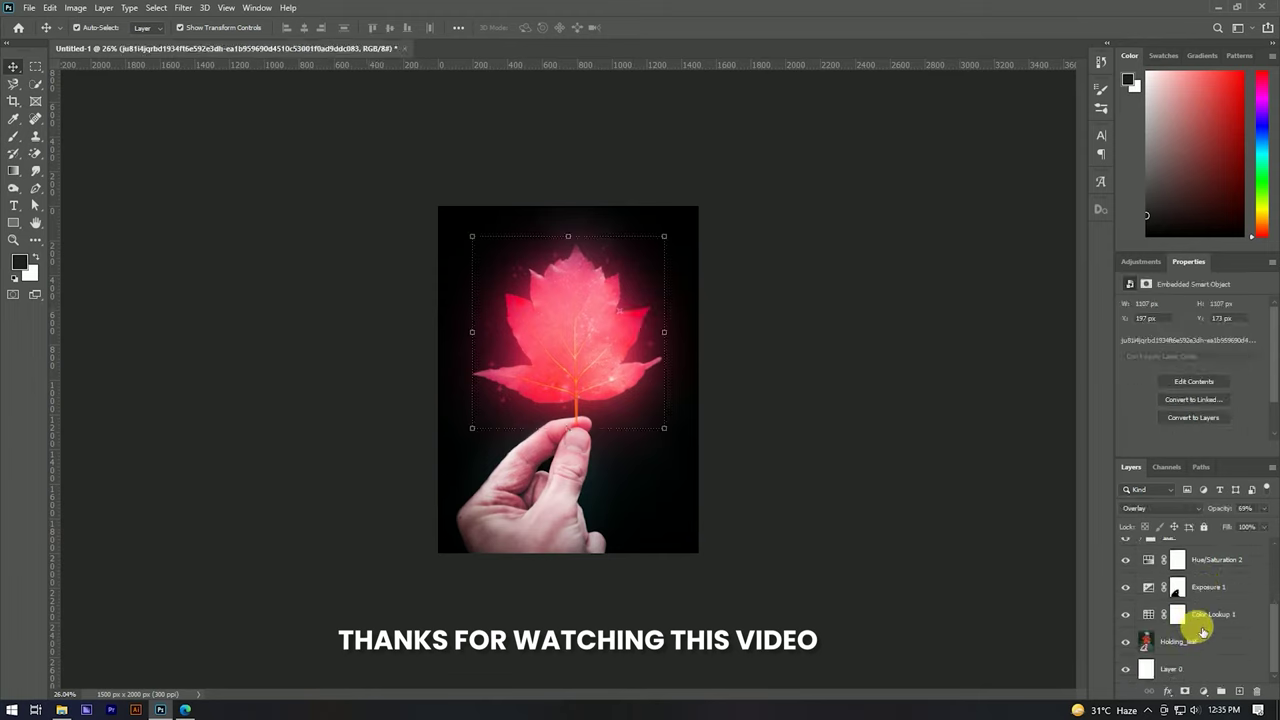
scroll(1193, 600, "up", 3)
left_click(1188, 585)
scroll(1190, 595, "down", 3)
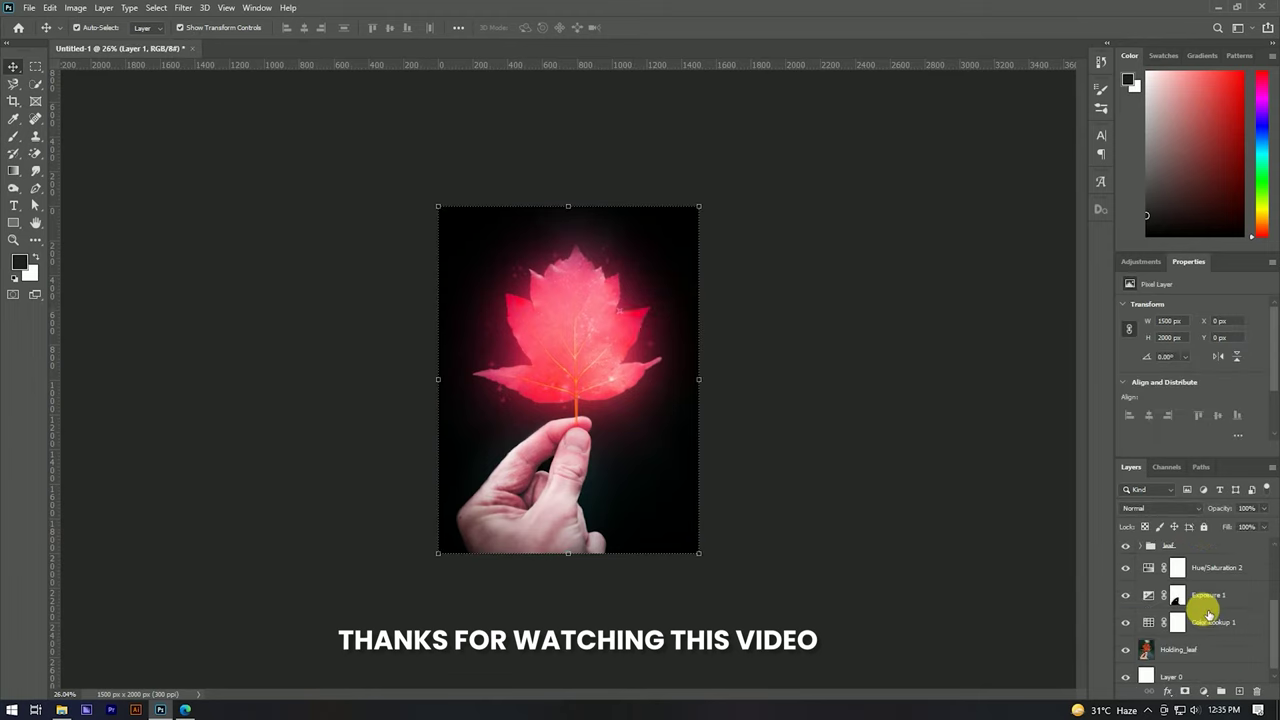
left_click(1197, 616, "shift")
key("ctrl+g")
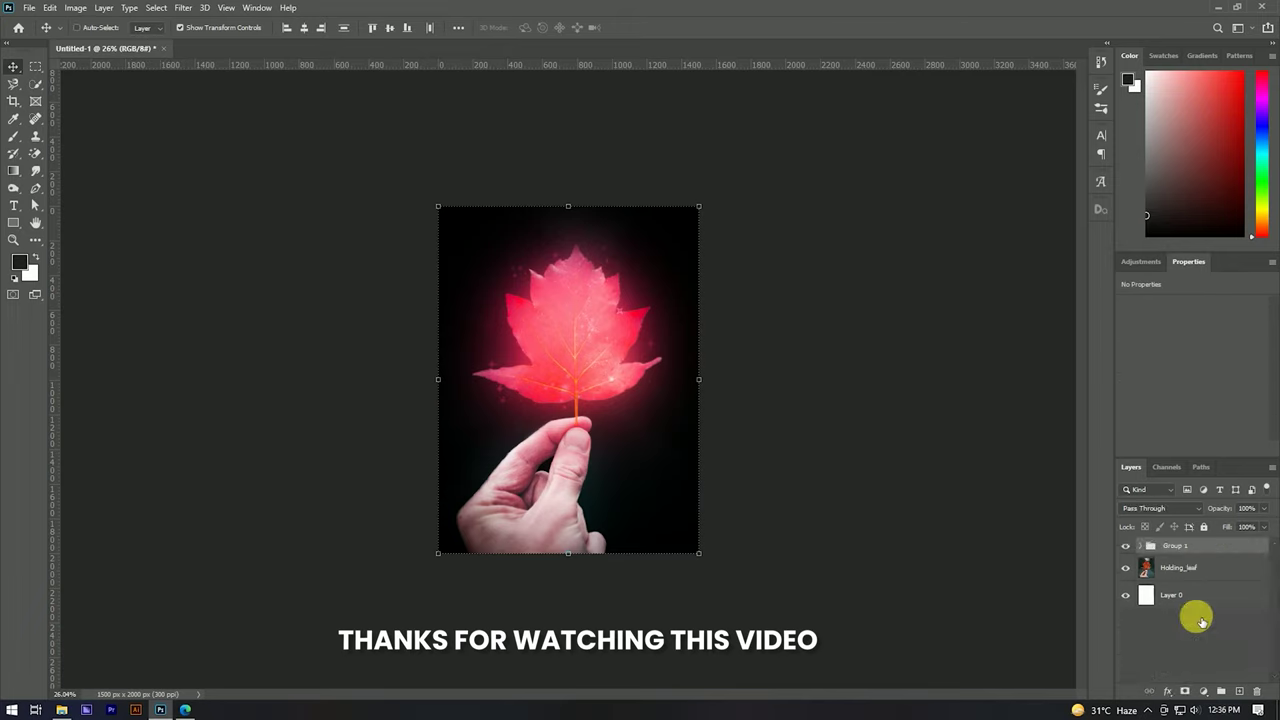
- Toggle Group 1's visibility twice to compare the edit with the original photo
left_click(1125, 545)
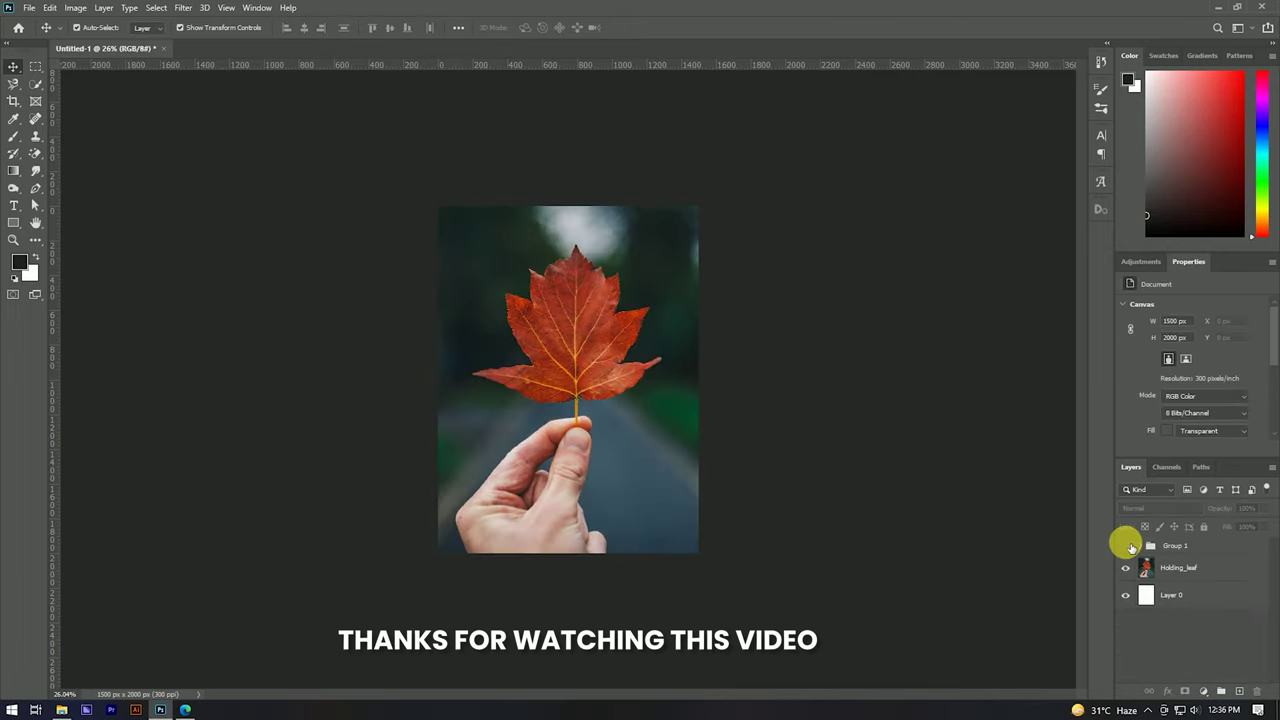
left_click(1126, 545)
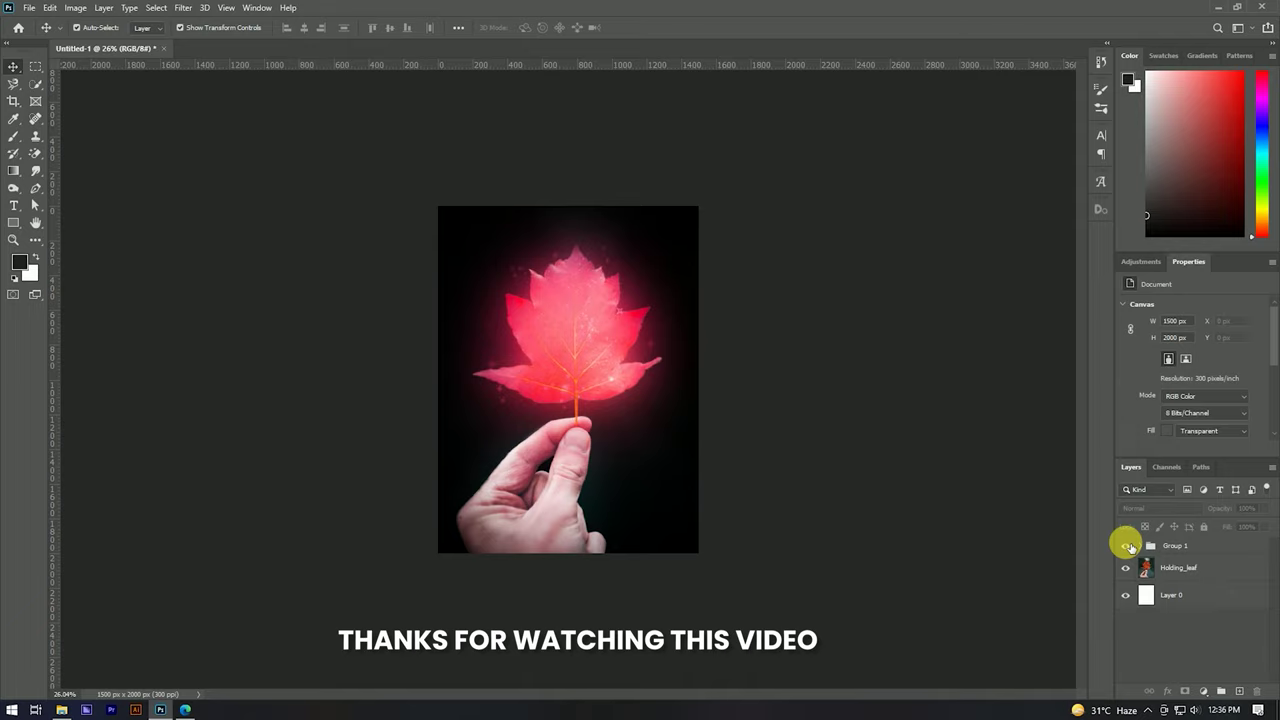
left_click(1126, 545)
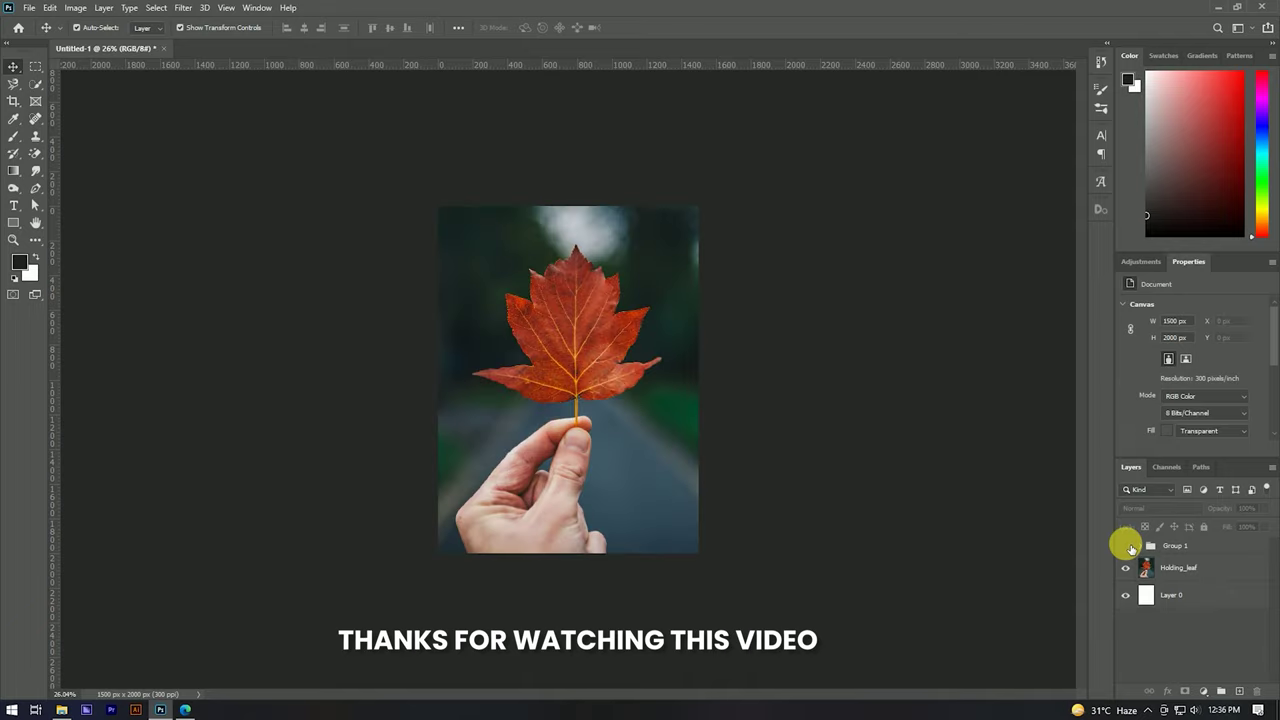
left_click(1126, 545)
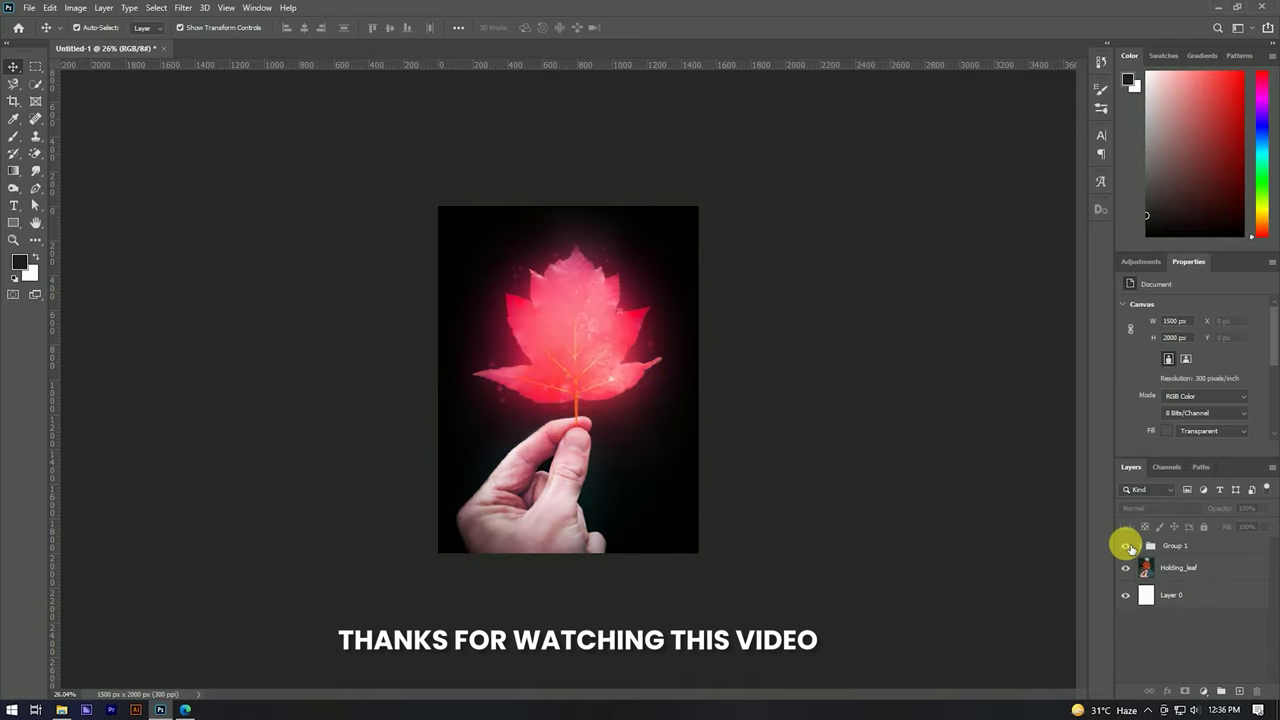